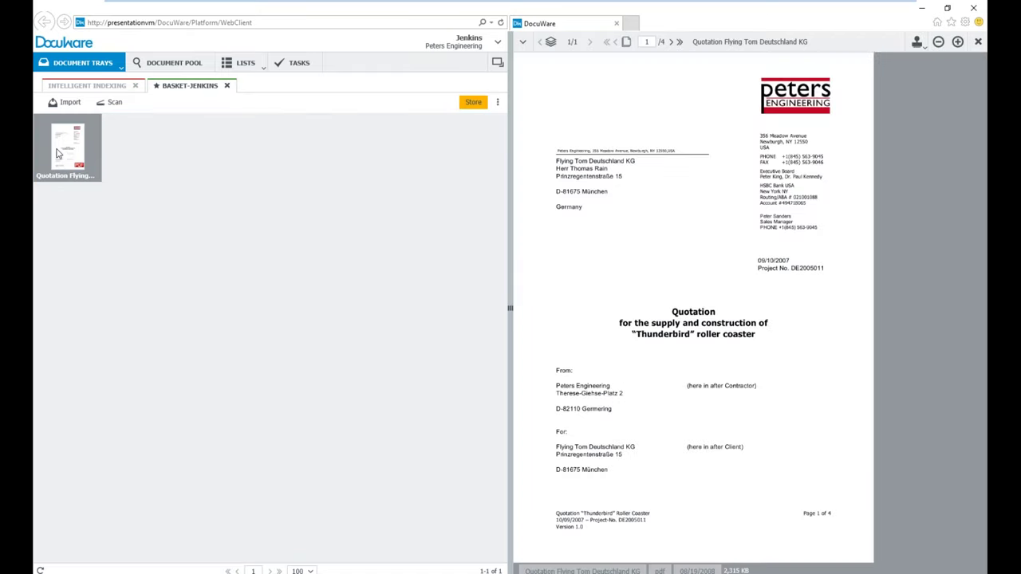
Set the viewer settings to open the DocuWare Viewer with index dialog in a new window
left_click(432, 283)
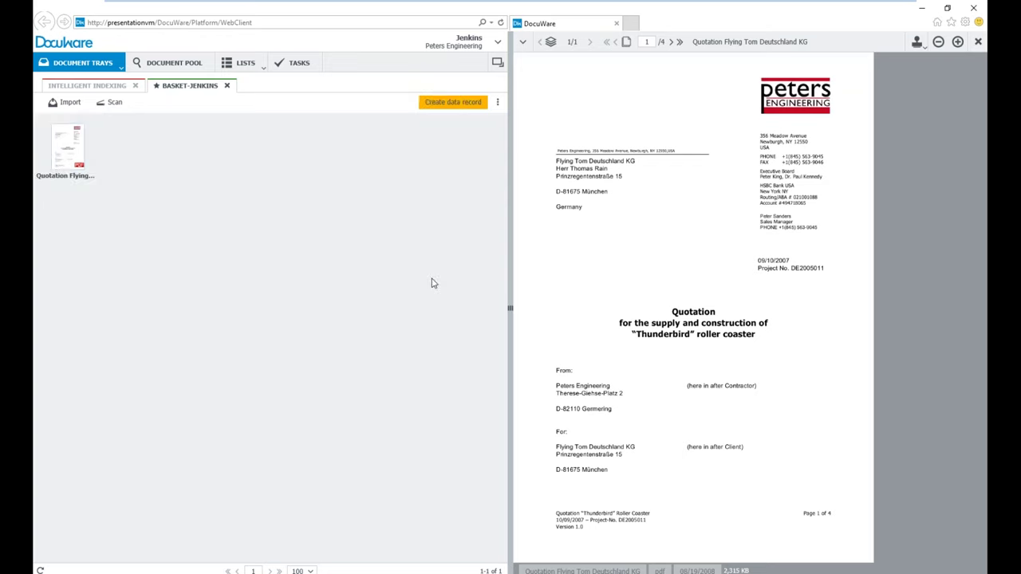
left_click(498, 45)
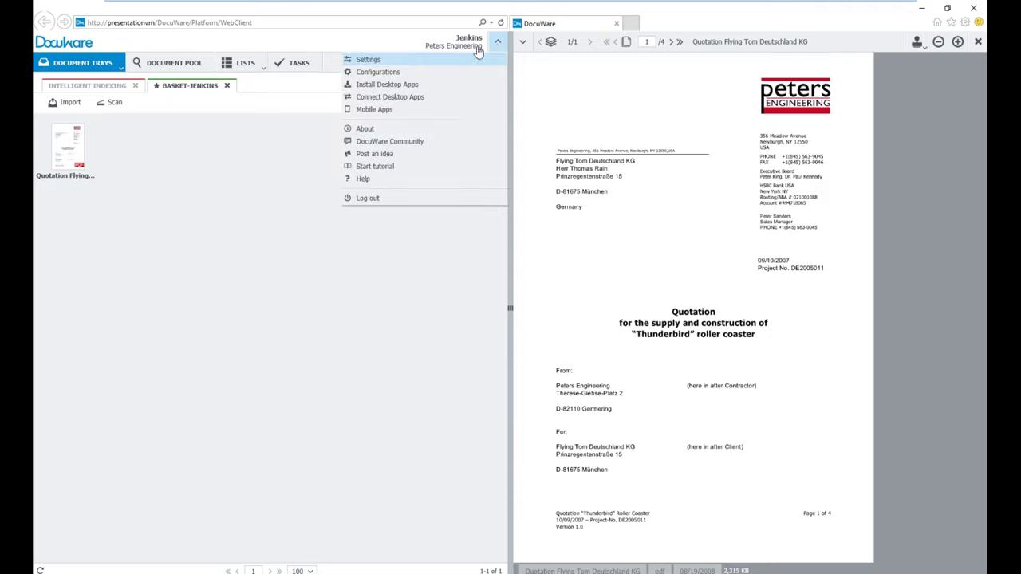
left_click(413, 62)
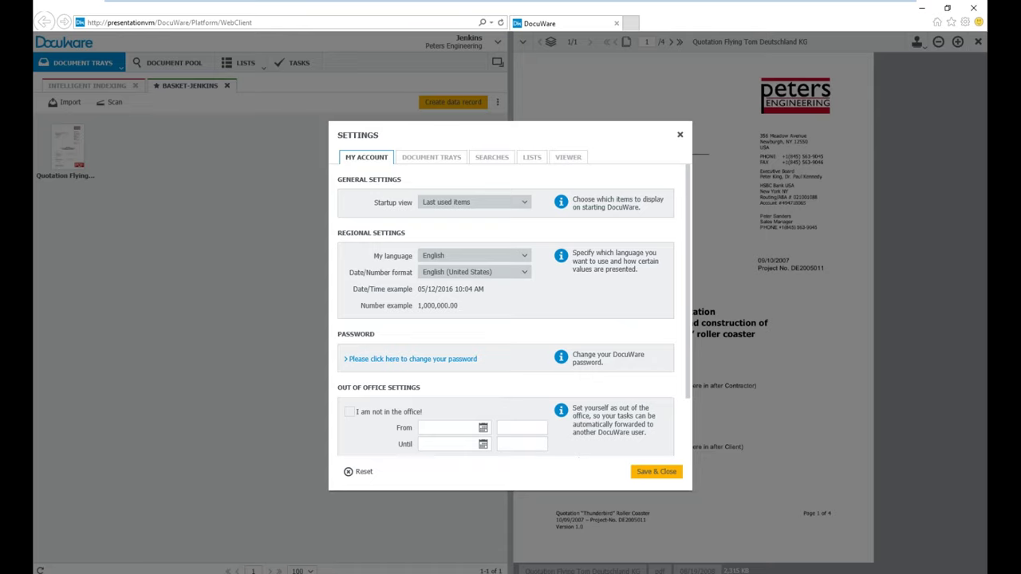
left_click(568, 158)
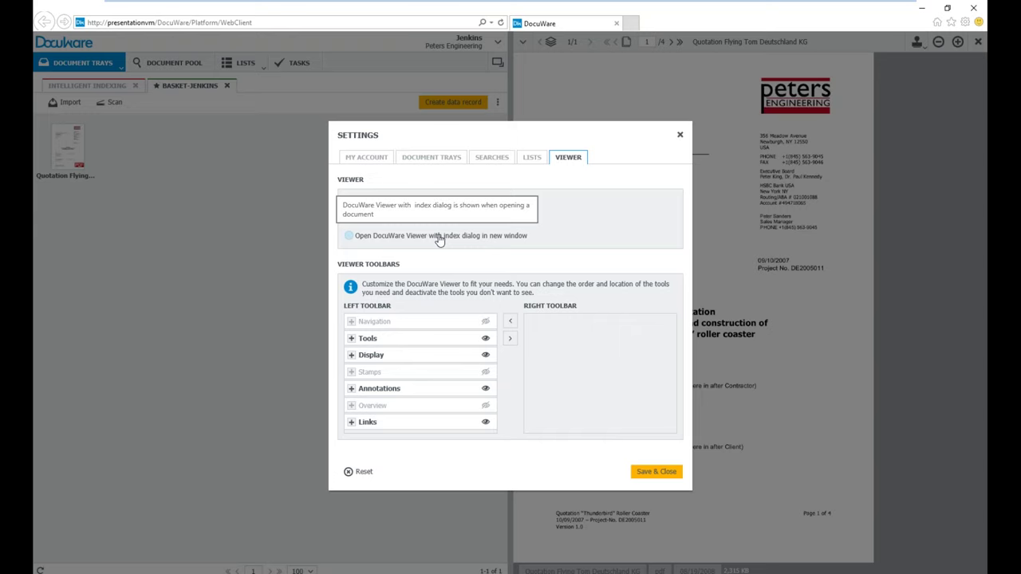
left_click(349, 237)
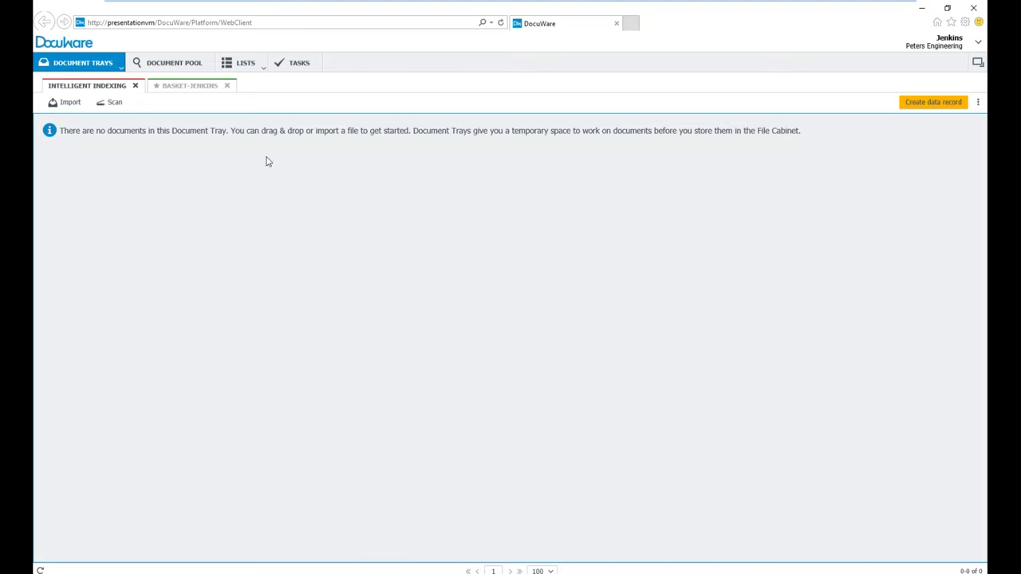
Search the Accounting document pool for the company Perfect Maid Inc and open its subcontractor agreement
left_click(174, 64)
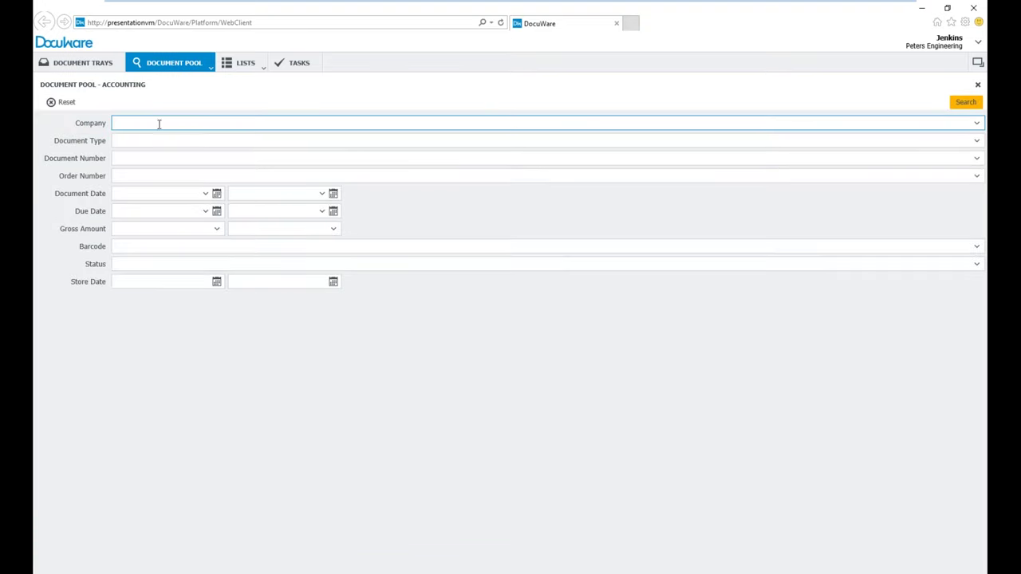
type("pe")
key("Down")
key("Return")
key("Return")
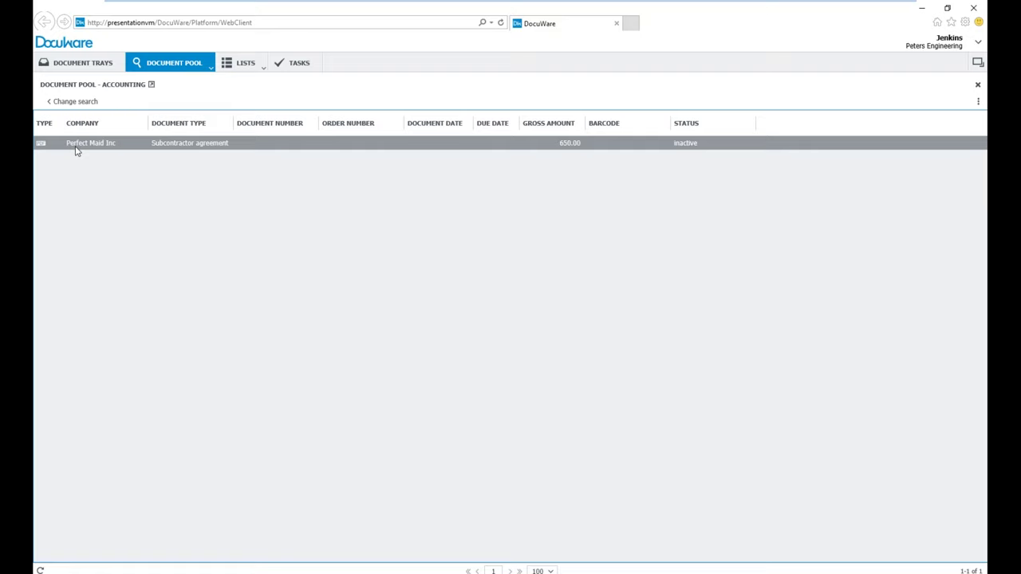
double_click(77, 147)
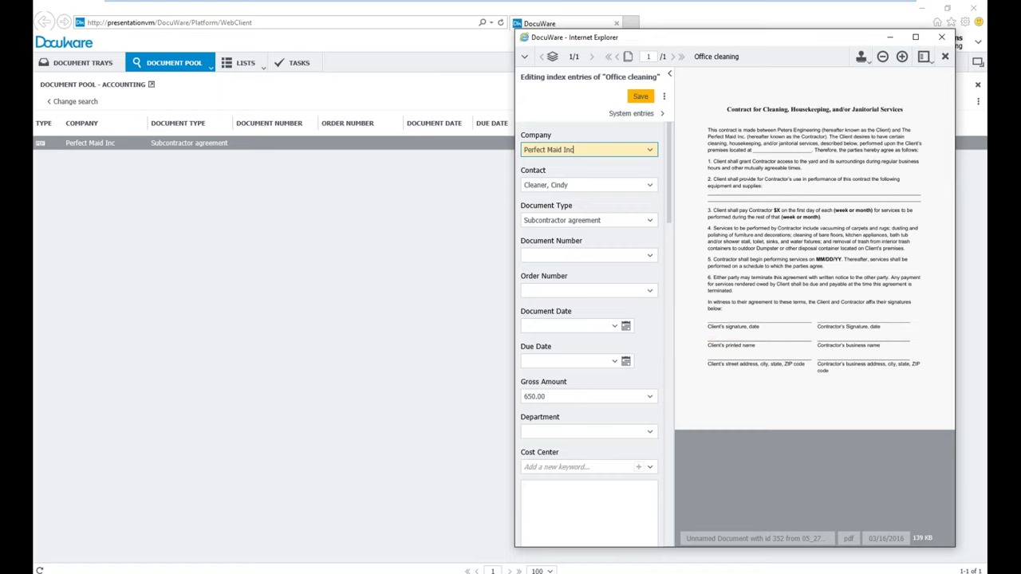
Fill Document Number with "Client" and Order Number with "located" from the contract text, then save the index entries and close the viewer
left_click(574, 255)
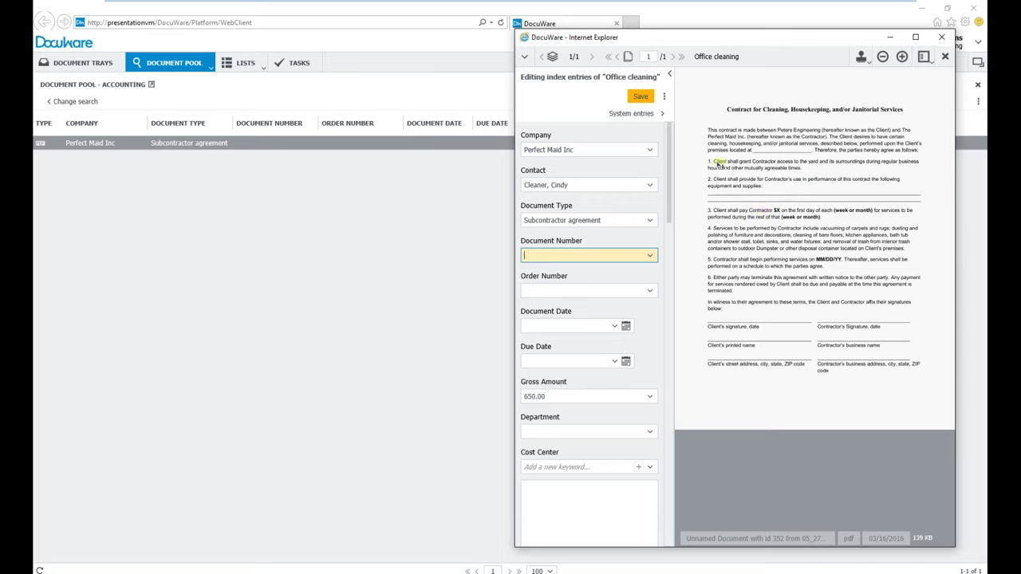
left_click(720, 163)
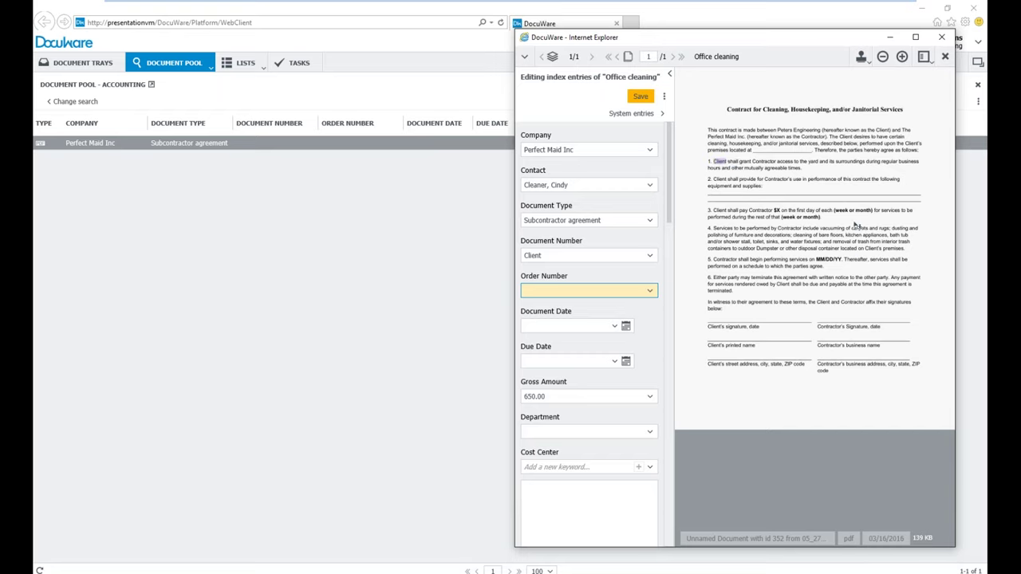
left_click(851, 249)
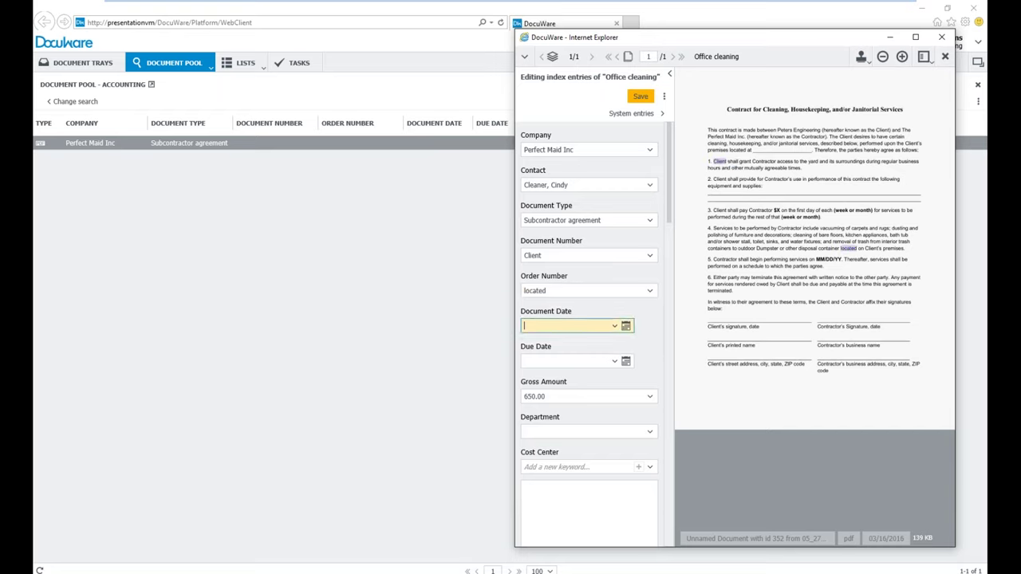
left_click(640, 97)
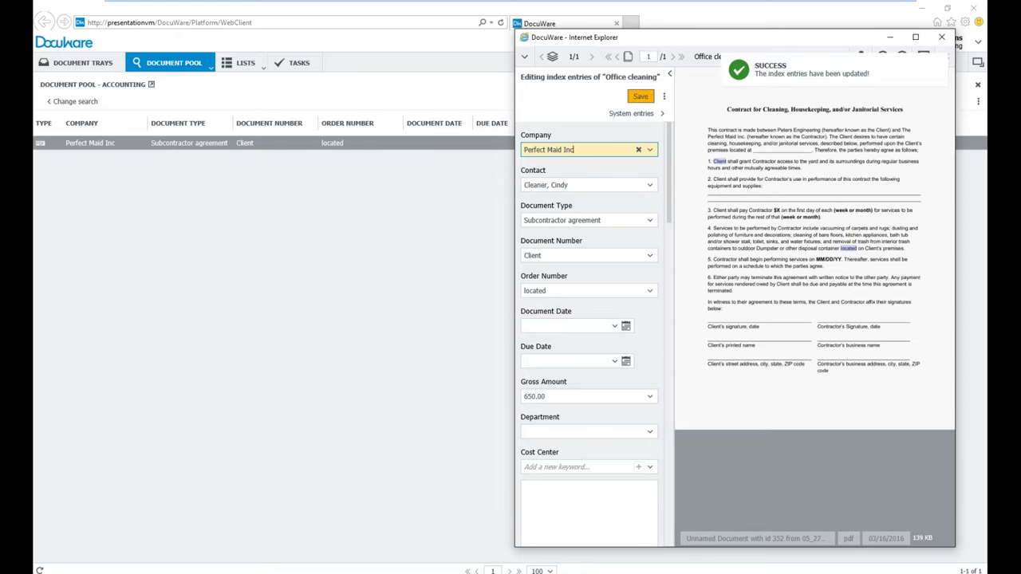
left_click(943, 39)
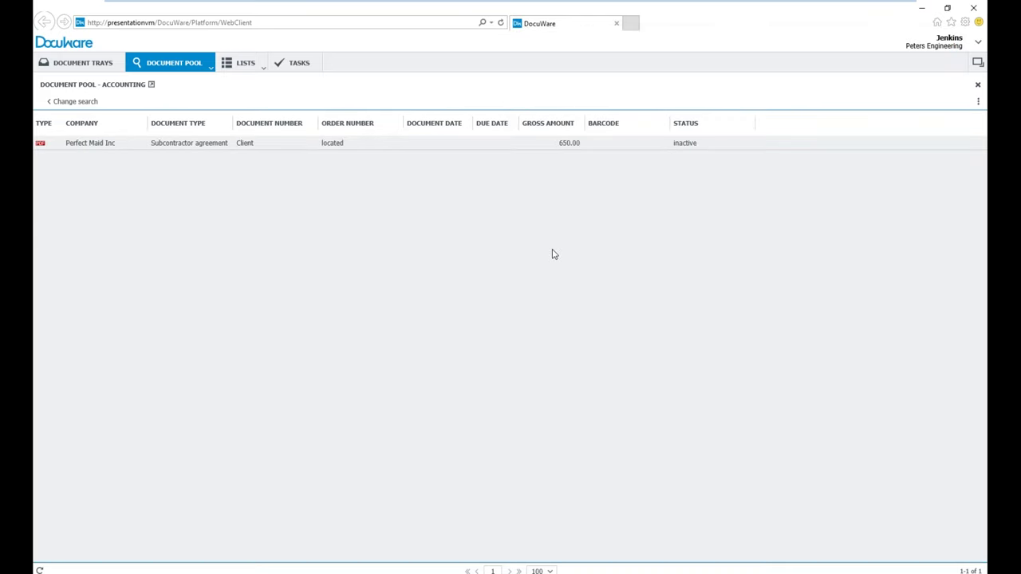
Set the viewer settings to always show the DocuWare Viewer in the same window and save
left_click(978, 44)
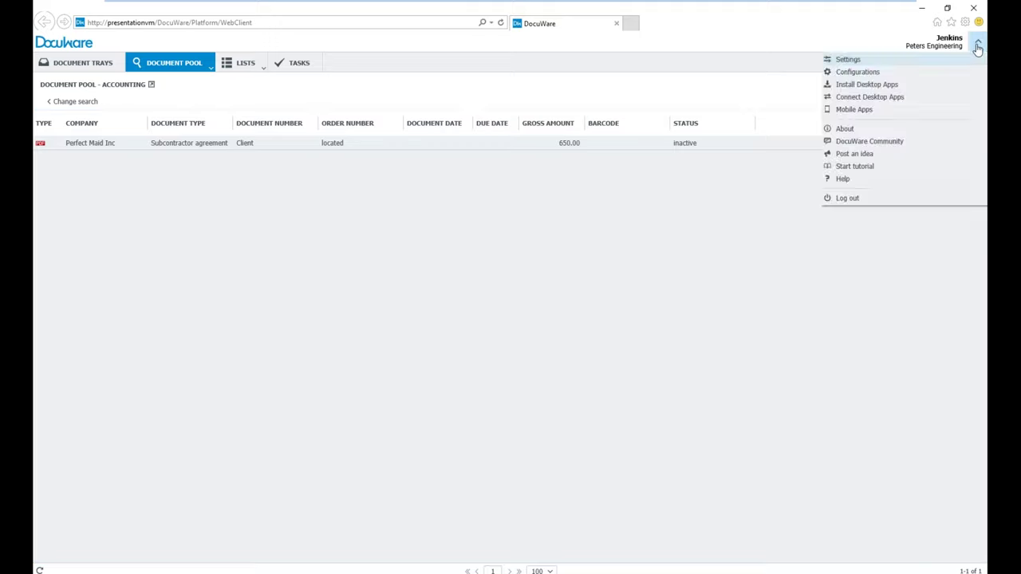
left_click(868, 61)
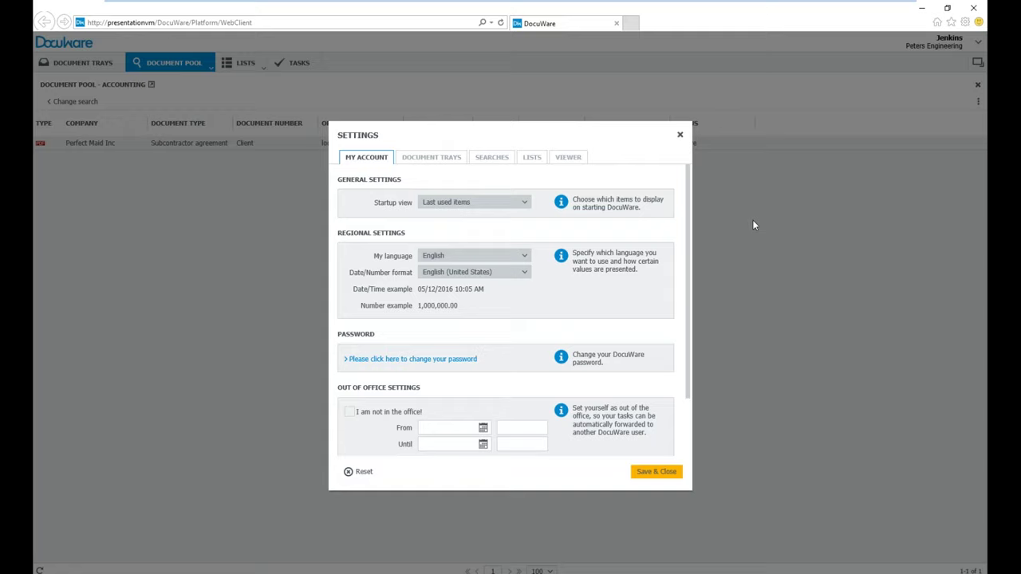
left_click(568, 157)
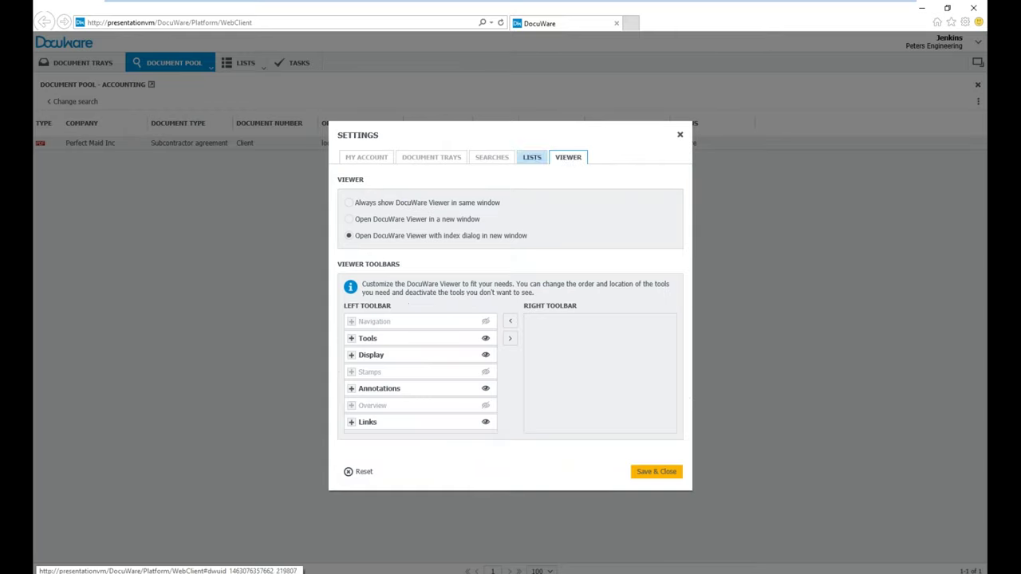
left_click(349, 203)
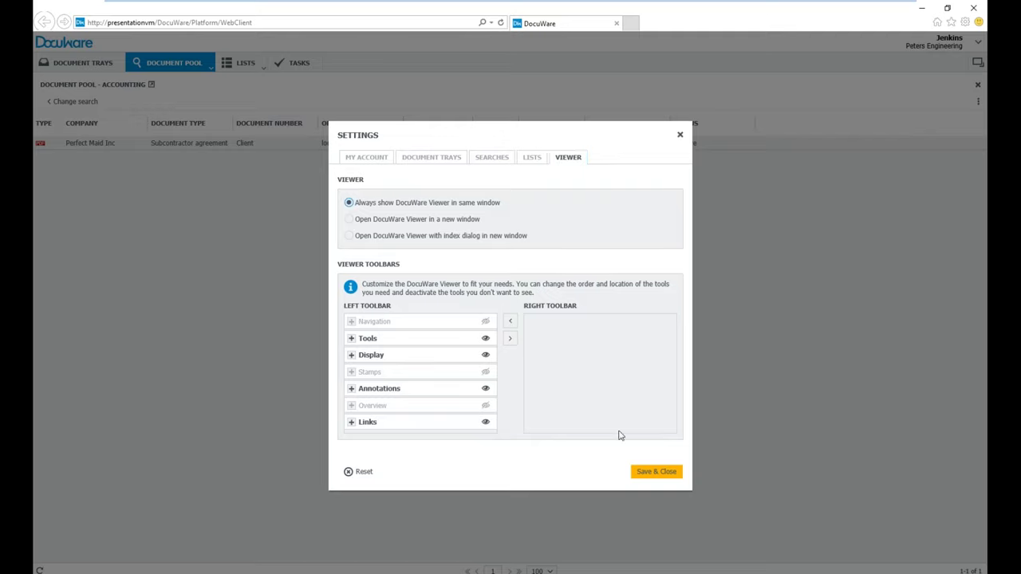
left_click(646, 472)
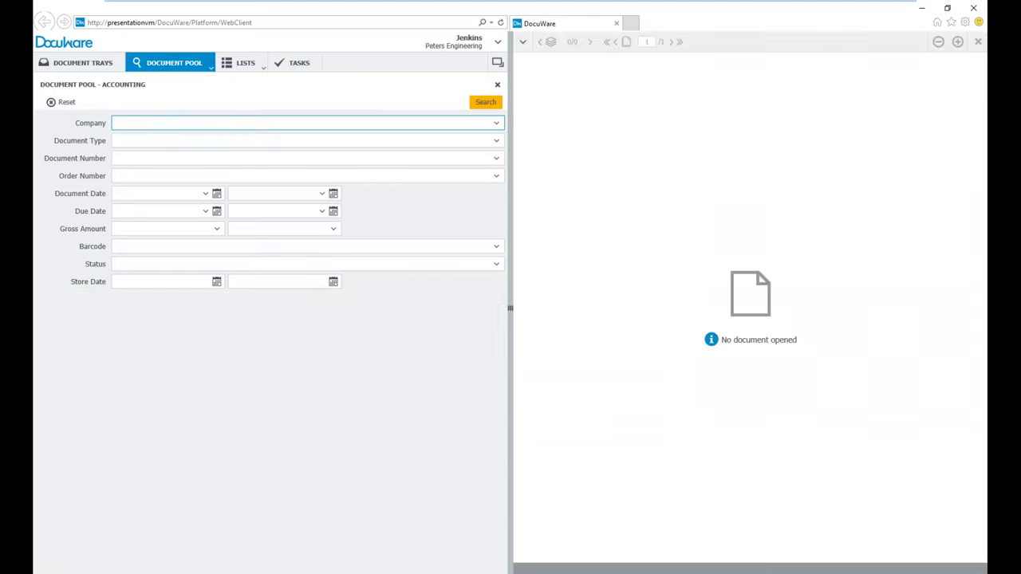
Review the settings for document trays, searches, lists and viewer toolbars, including the Tools group, and close them
left_click(450, 48)
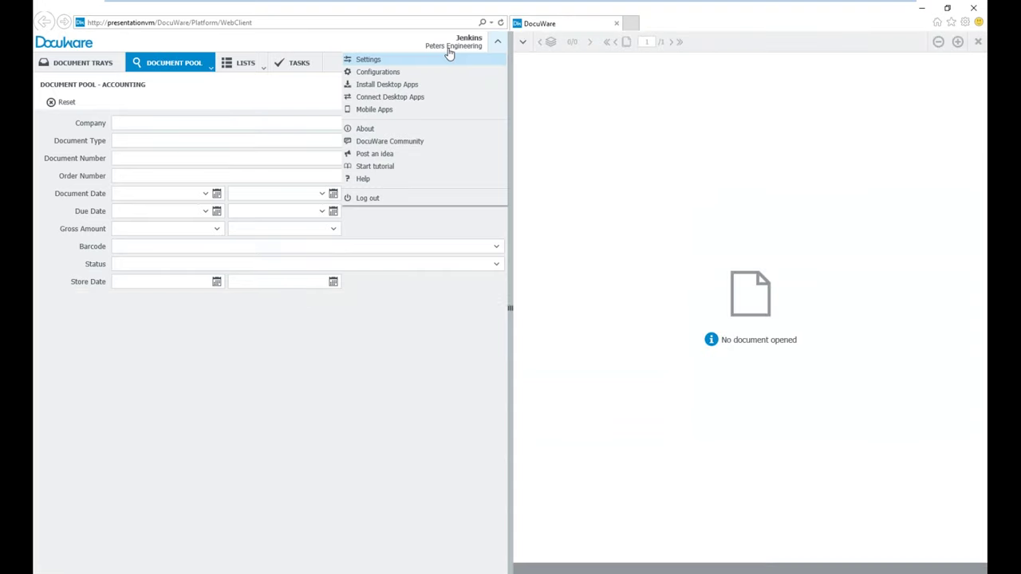
left_click(497, 42)
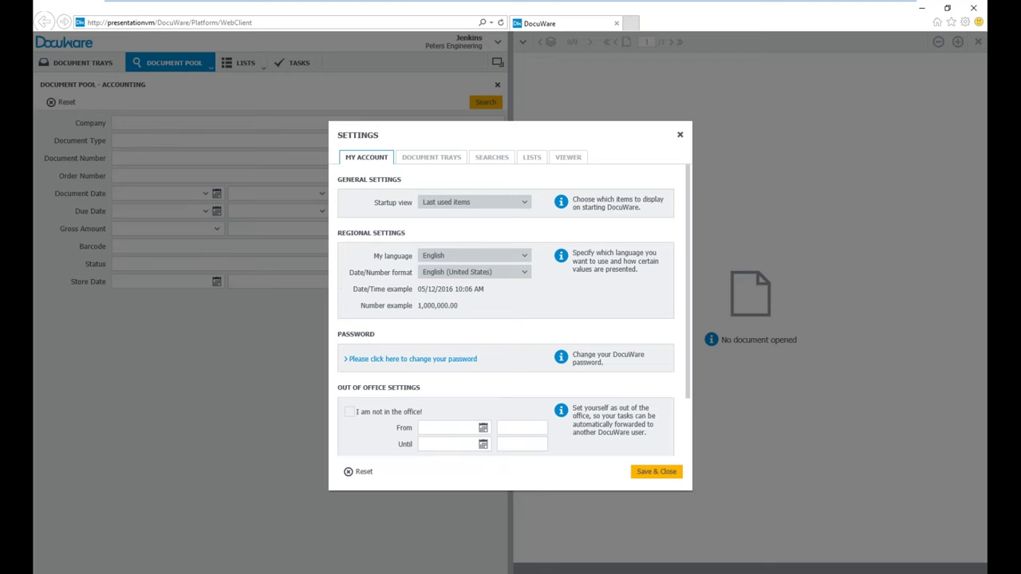
left_click(431, 157)
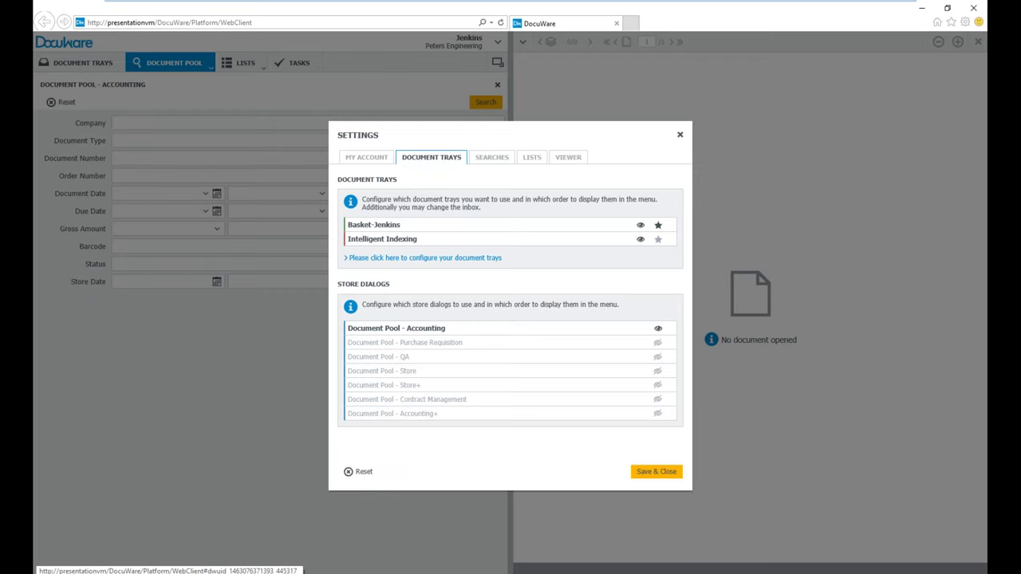
left_click(489, 160)
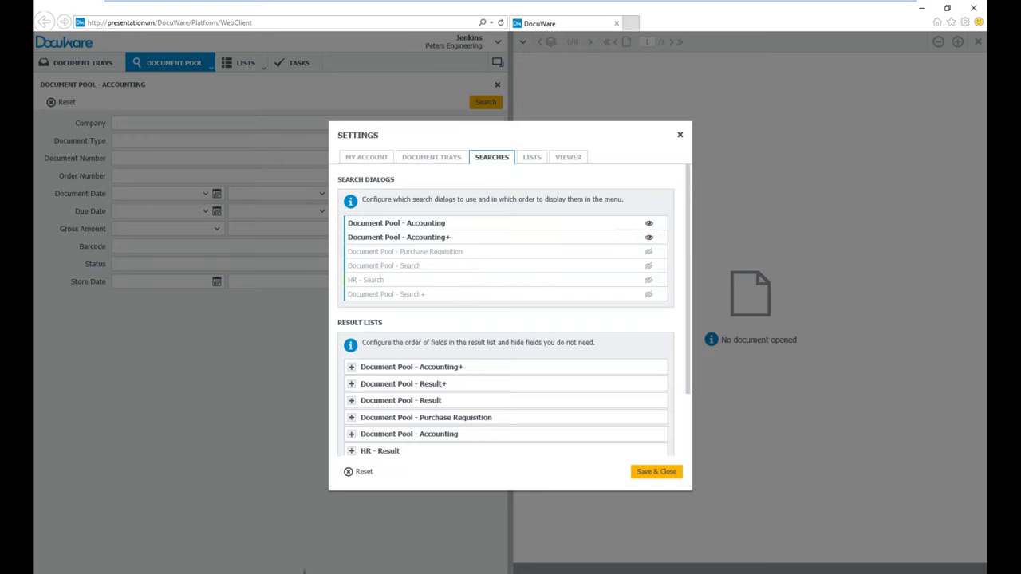
left_click(531, 157)
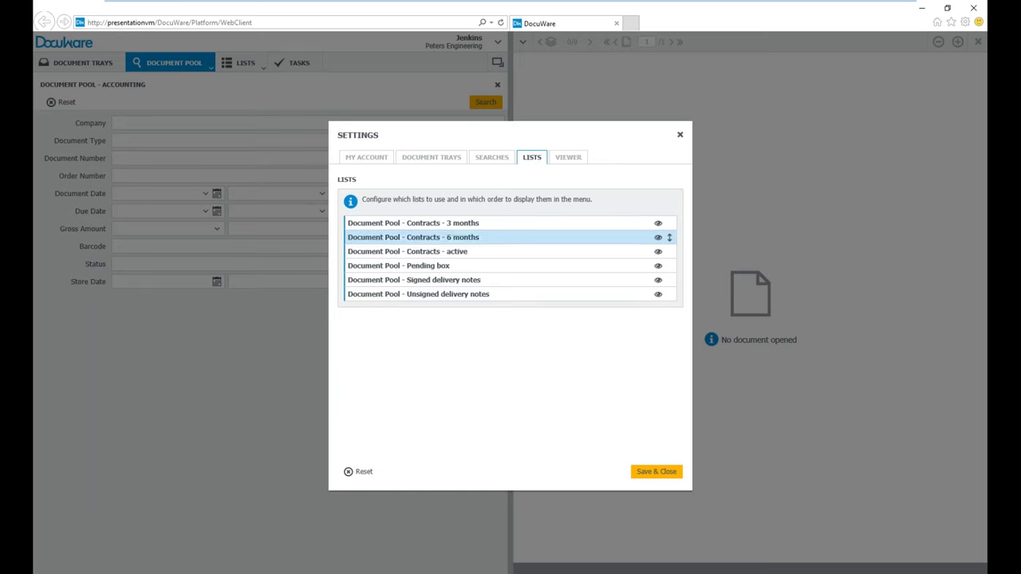
left_click(569, 158)
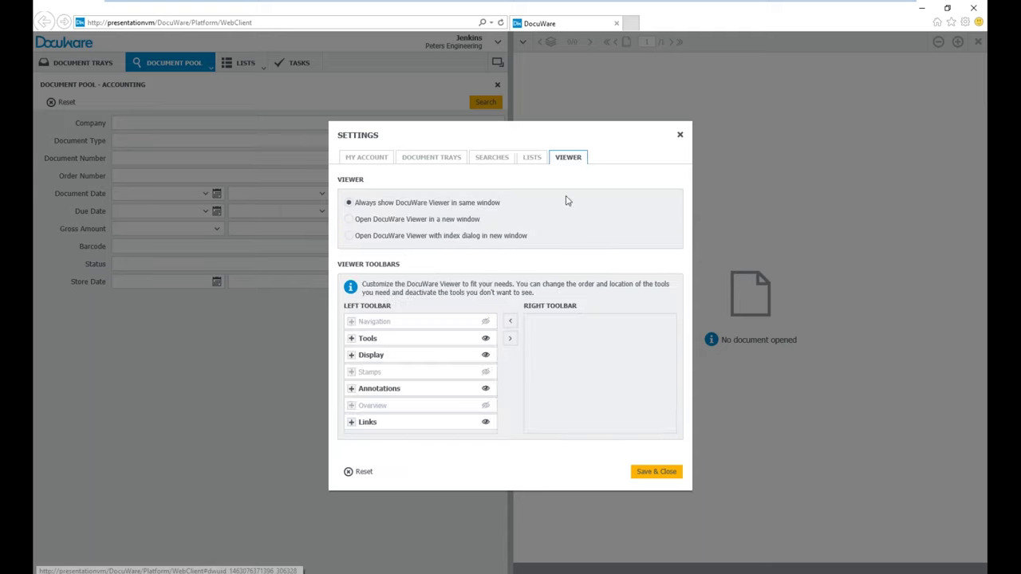
left_click(351, 339)
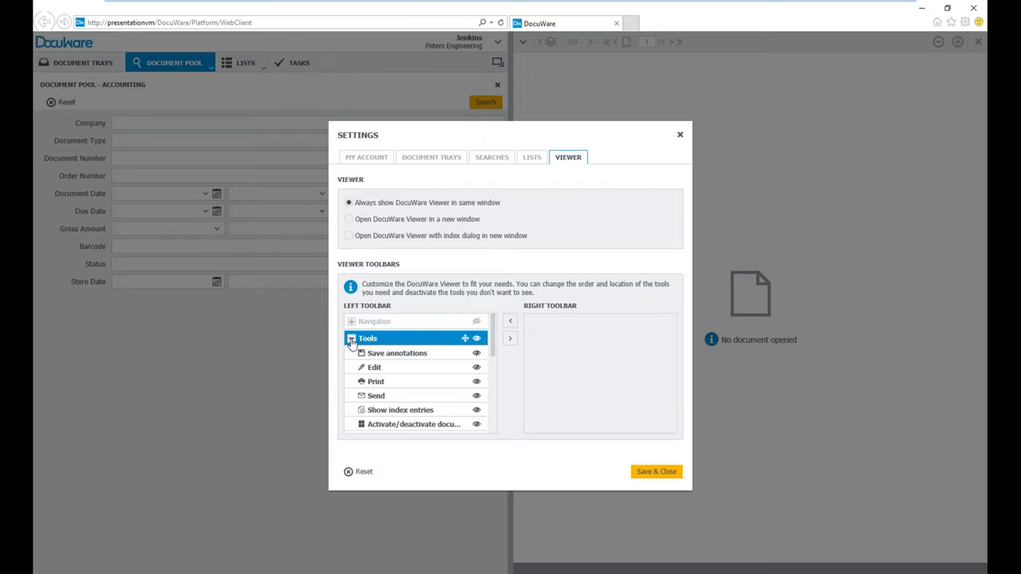
left_click(351, 339)
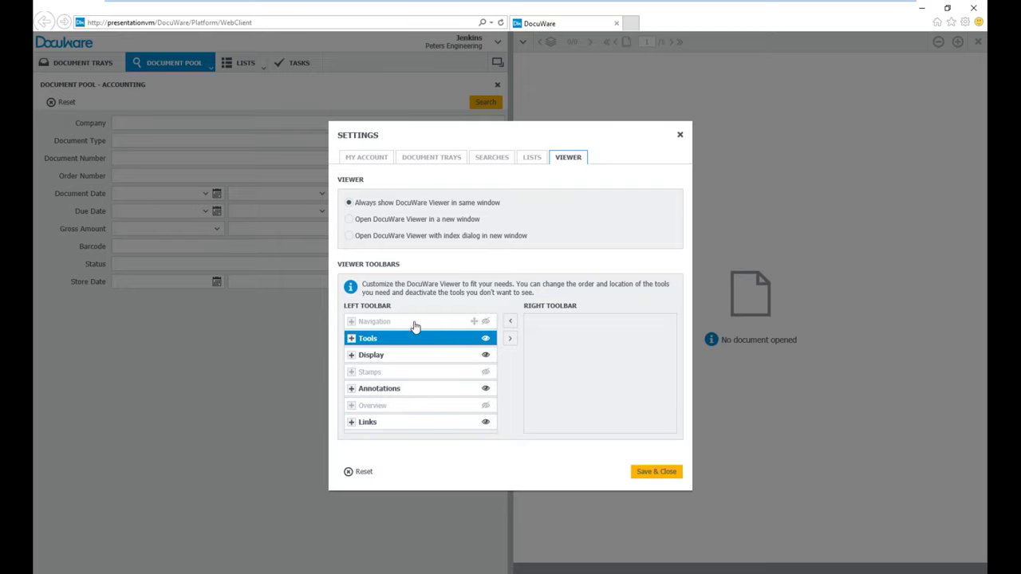
left_click(653, 472)
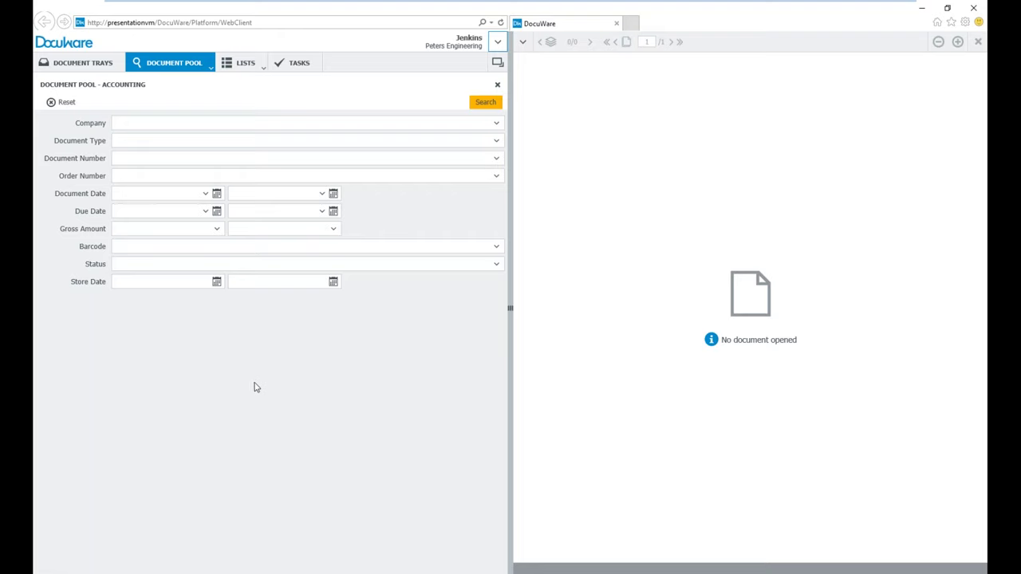
Display the contents of the personal basket document tray
left_click(79, 68)
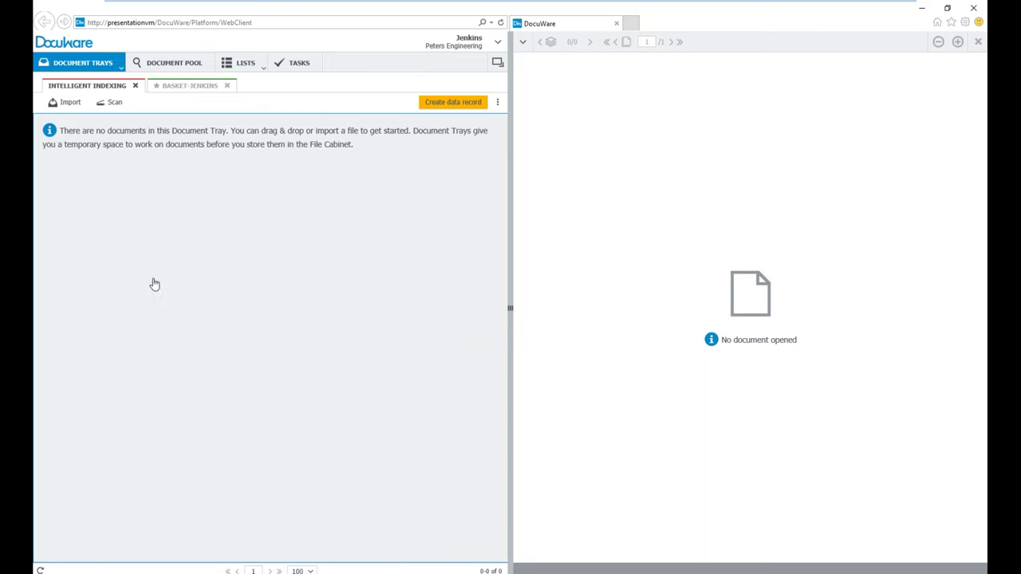
left_click(184, 88)
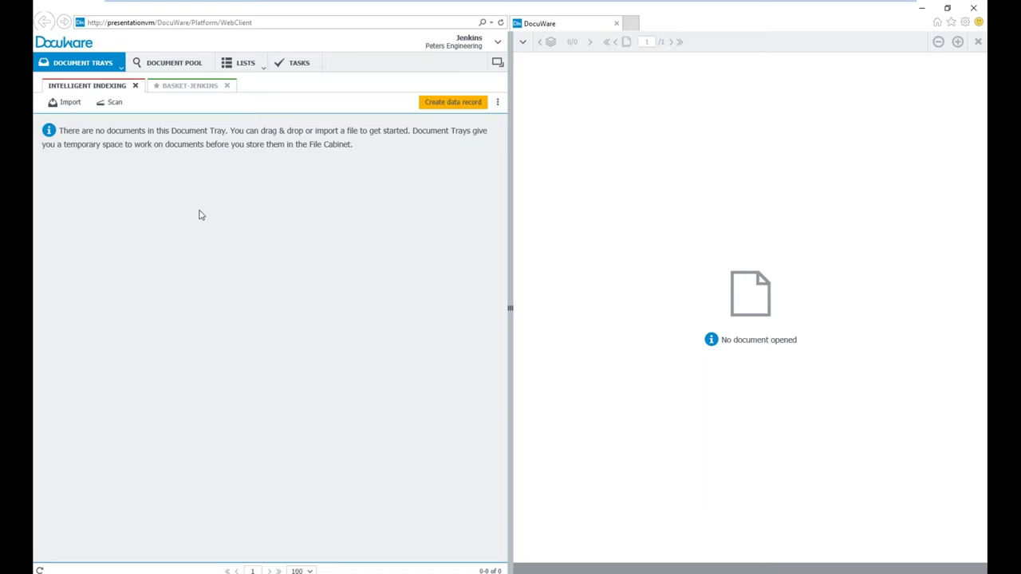
left_click(190, 85)
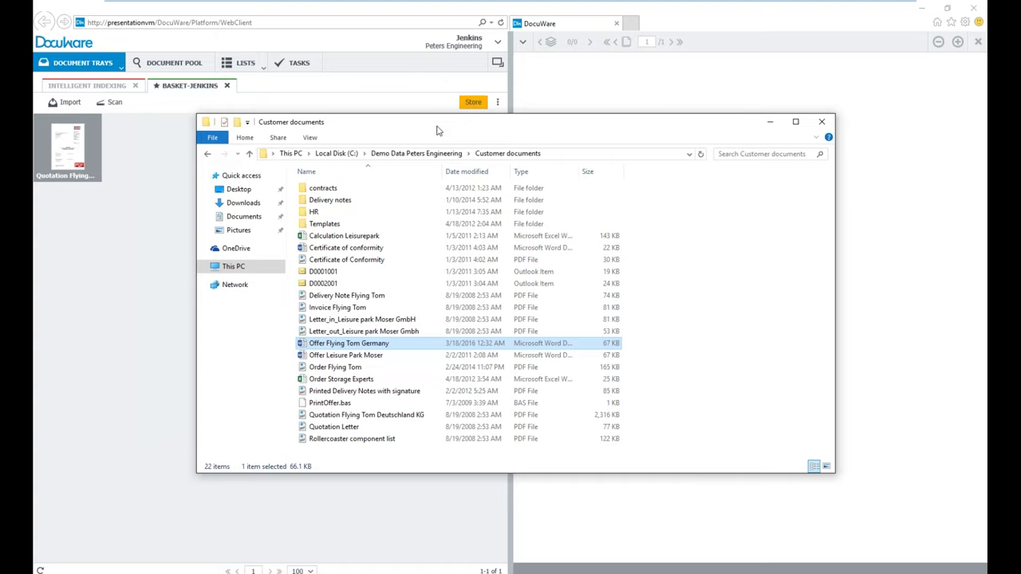
Add the Word file Offer Leisure Park Moser from the Customer documents folder to the basket tray
left_click_drag(439, 126, 587, 108)
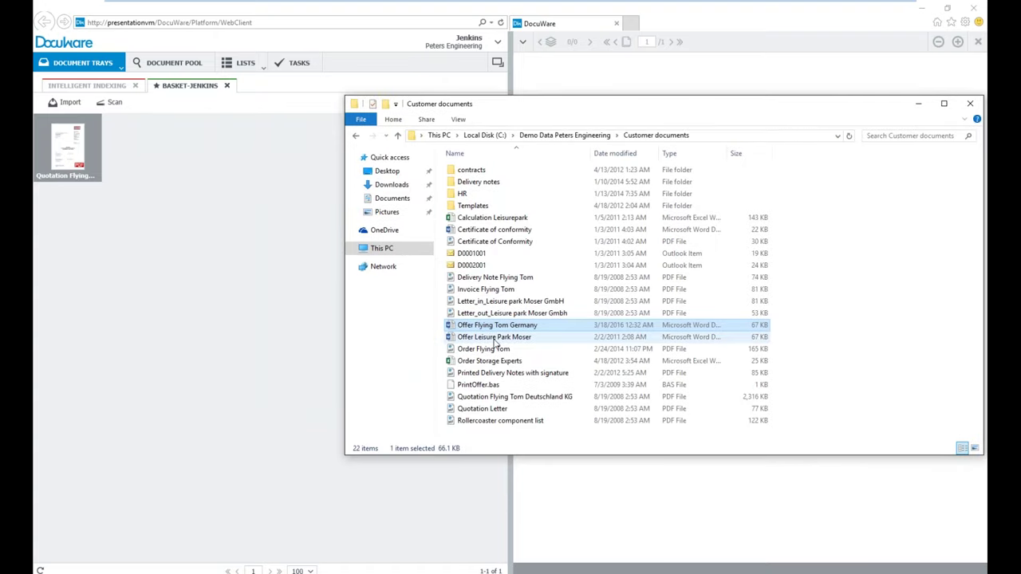
left_click_drag(495, 342, 127, 319)
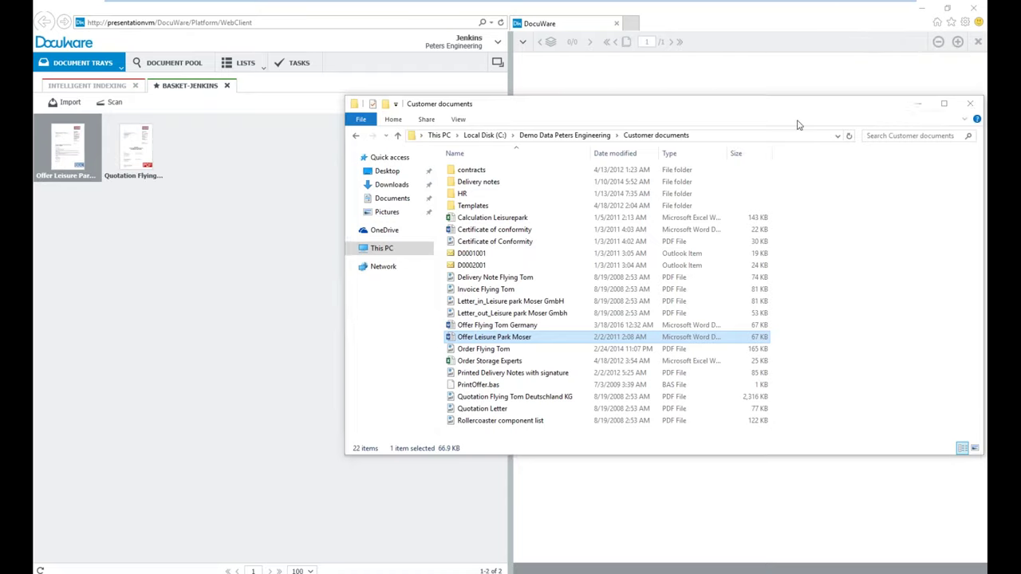
left_click(922, 106)
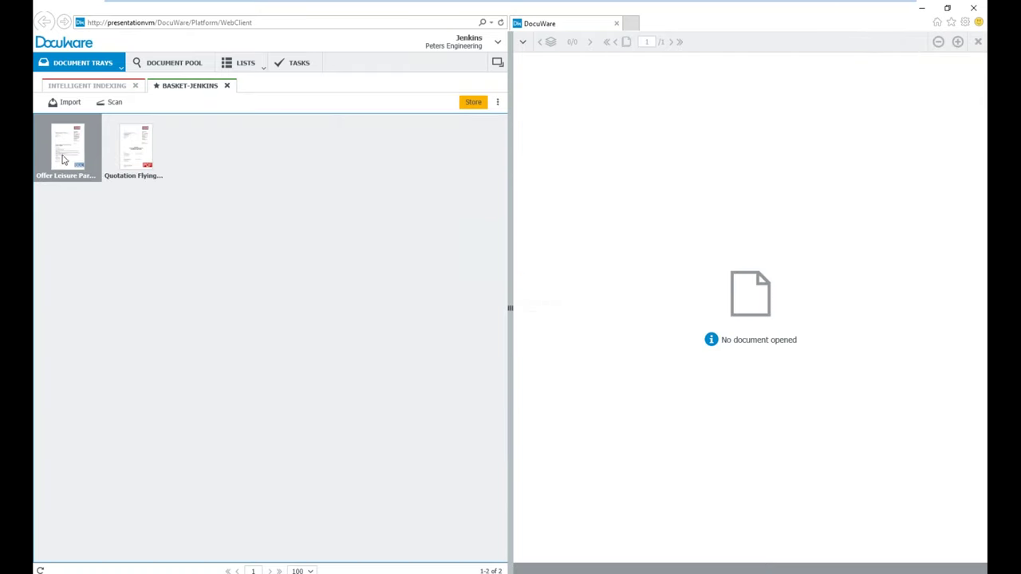
Delete the Offer Leisure Park Moser document from the basket tray
key("Delete")
left_click(495, 311)
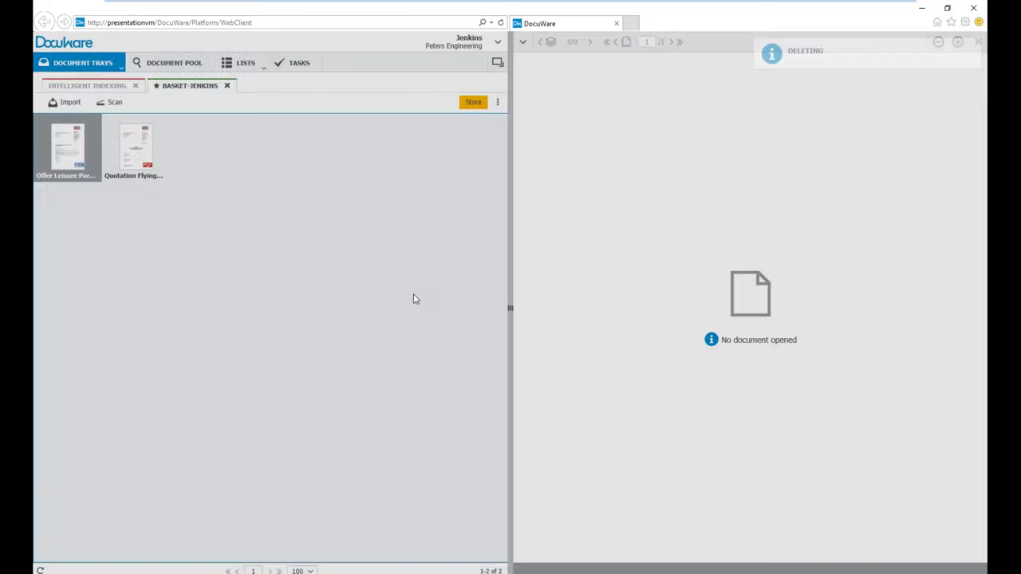
Import the PDF file Delivery Note Flying Tom from the Customer documents folder into the basket tray
left_click(70, 102)
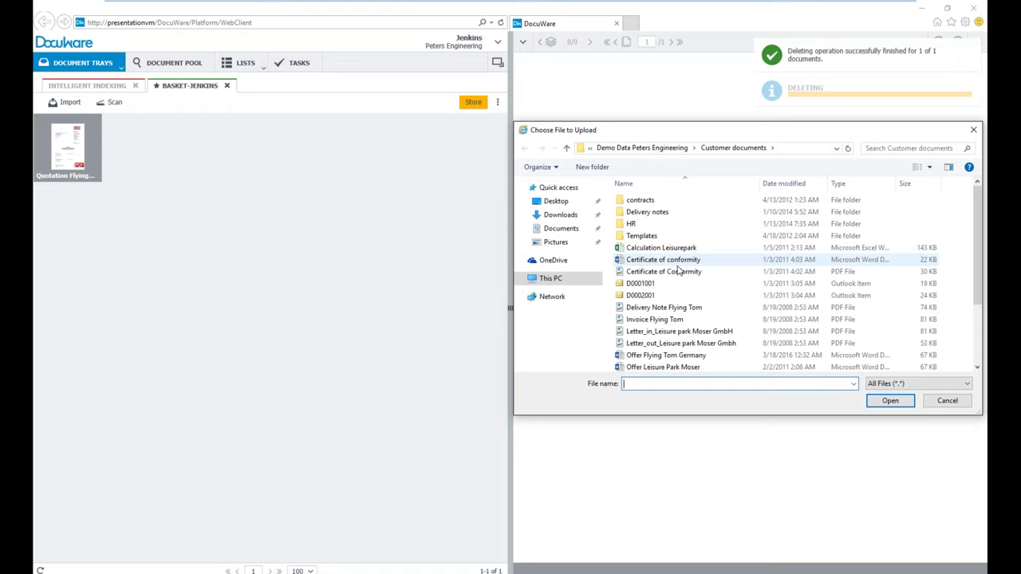
left_click(670, 308)
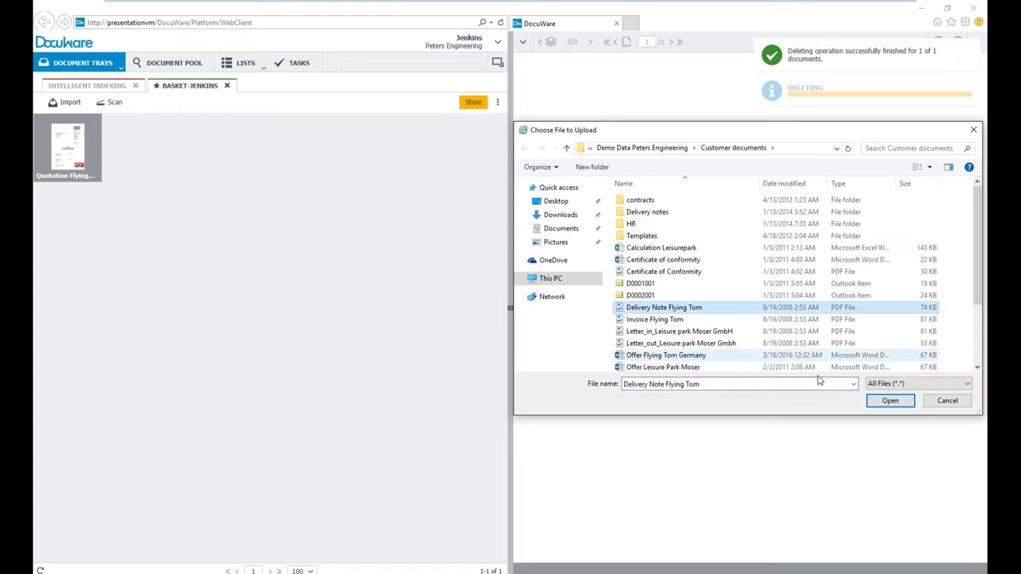
left_click(871, 402)
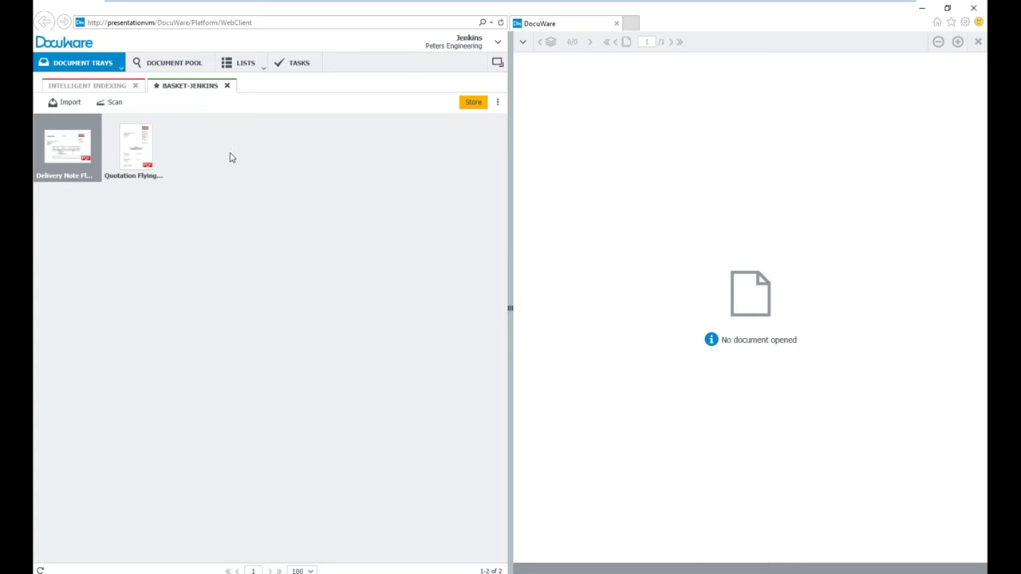
Delete the Delivery Note Flying Tom document from the basket tray
left_click(77, 159)
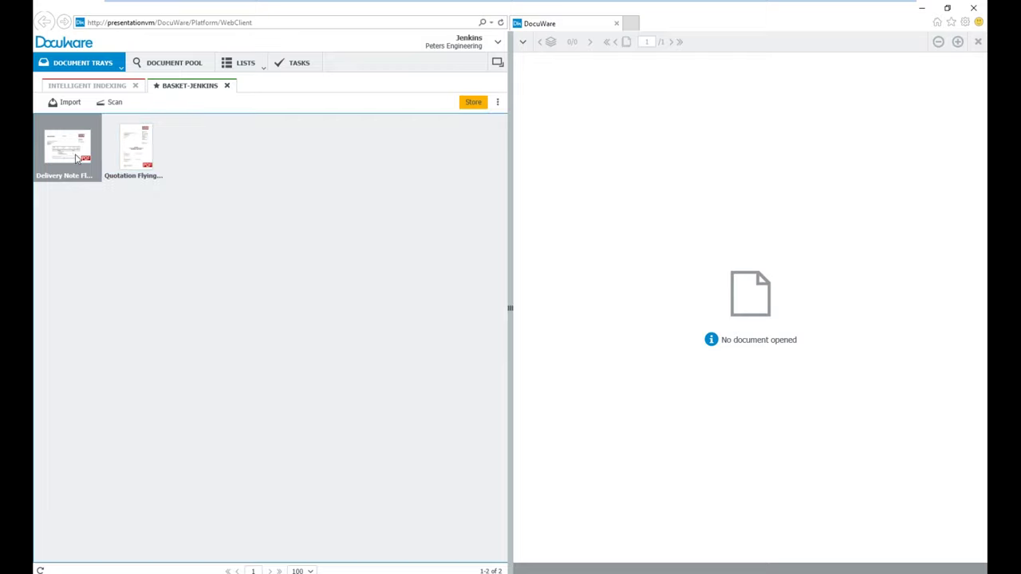
key("Delete")
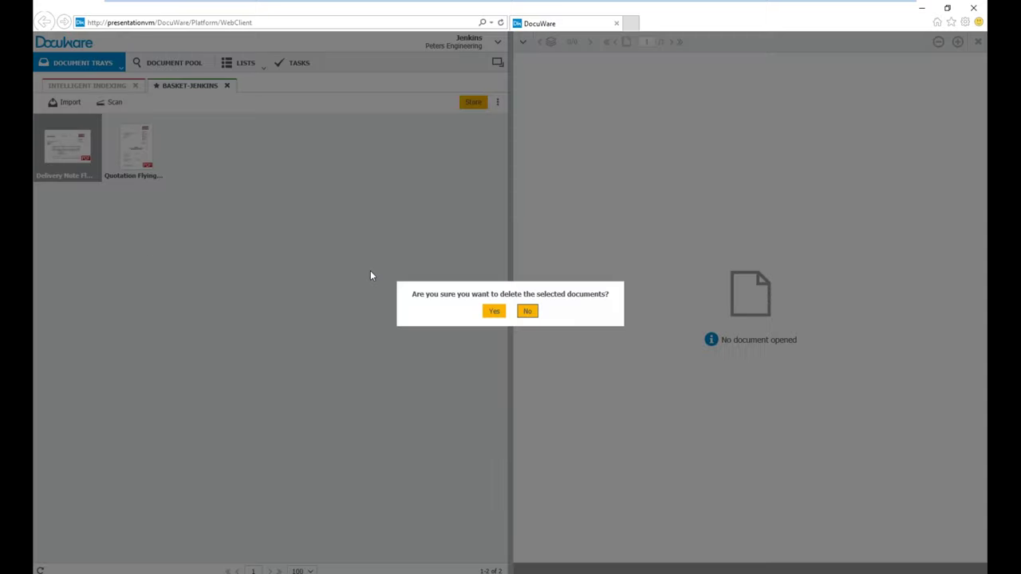
left_click(493, 311)
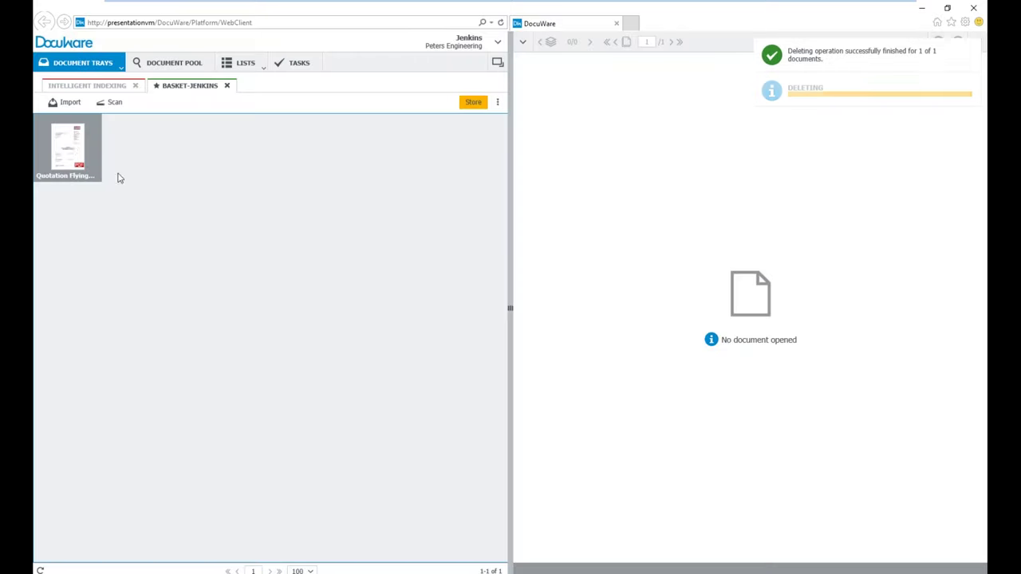
Begin storing the quotation to the Document Pool, picking Company Flying Tom Deutschland and Document Type Quotation from the document text
left_click(473, 105)
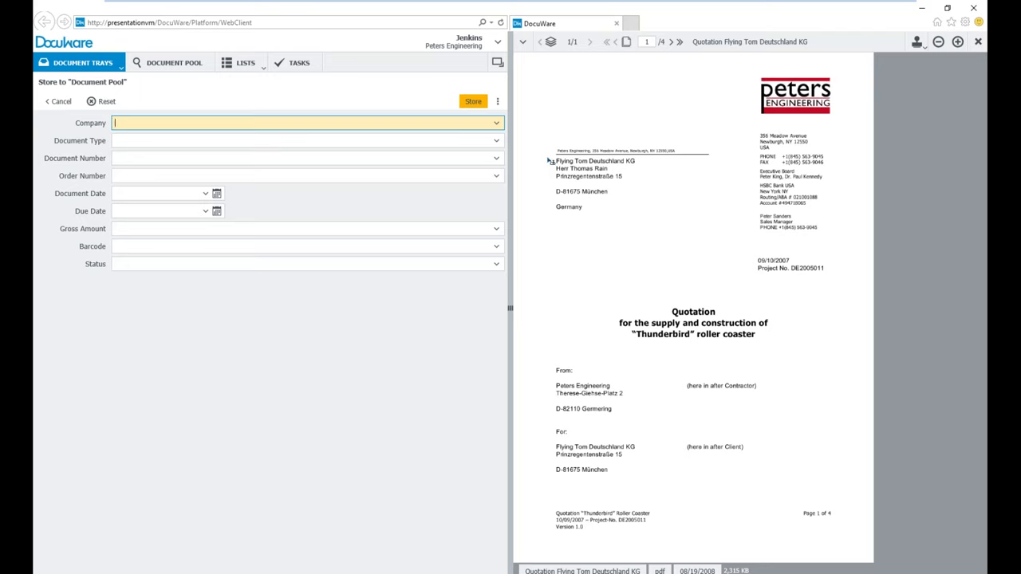
left_click_drag(555, 163, 613, 162)
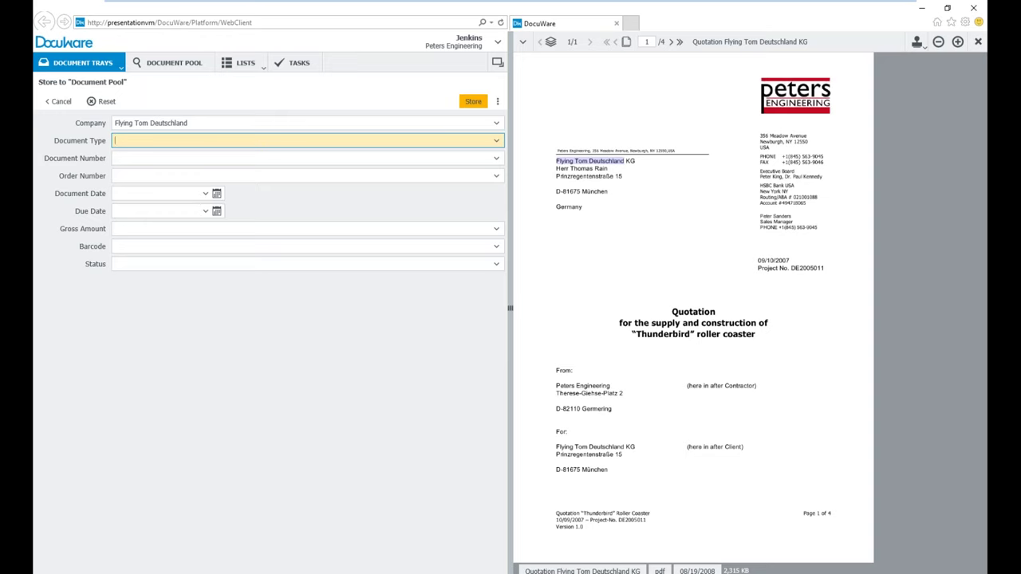
left_click(674, 312)
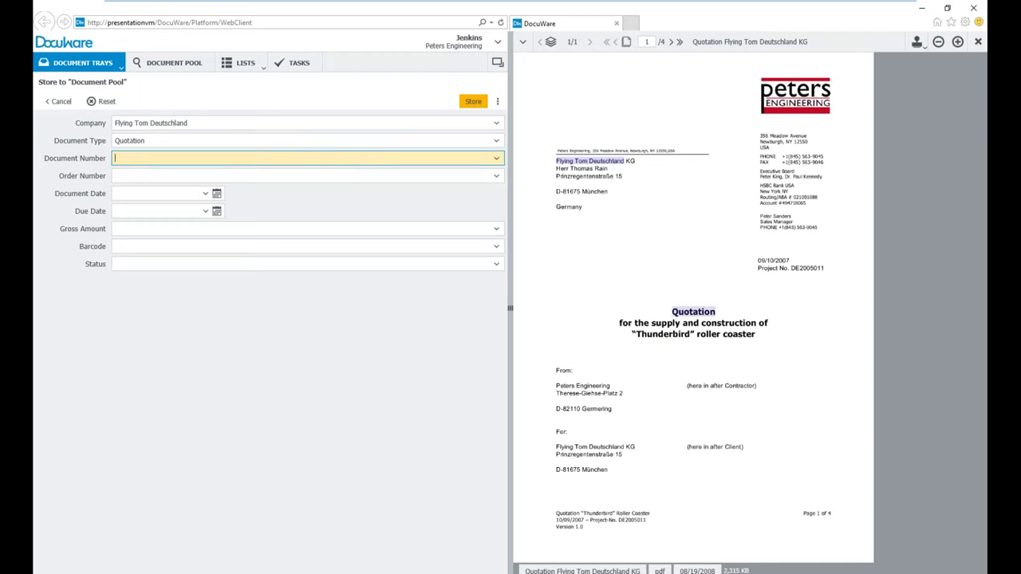
Clear the Document Type, look through the existing types, and fill it with Quotation from the document's title
left_click(176, 143)
key("BackSpace")
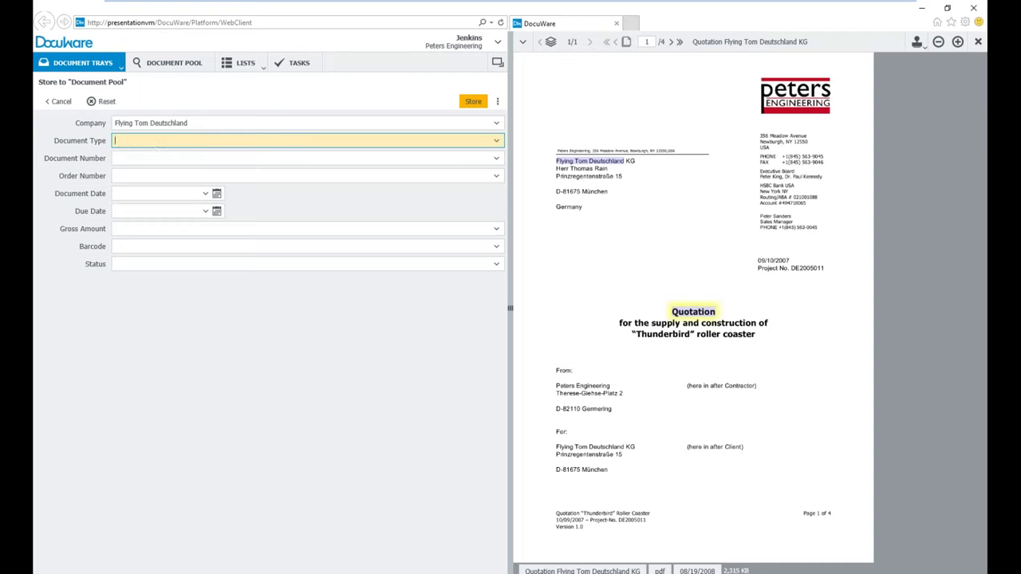
left_click(495, 141)
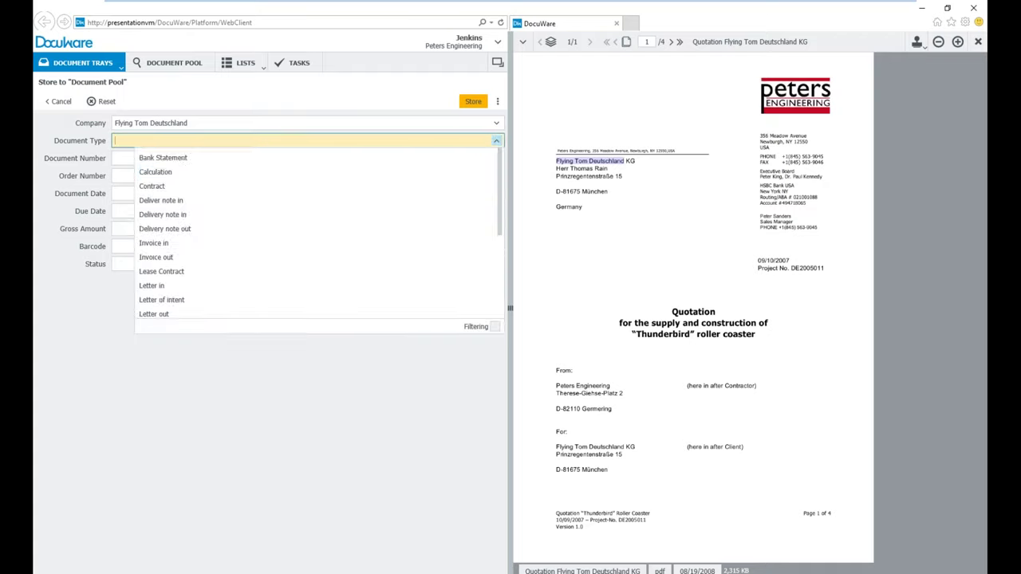
scroll(307, 195, "down", 3)
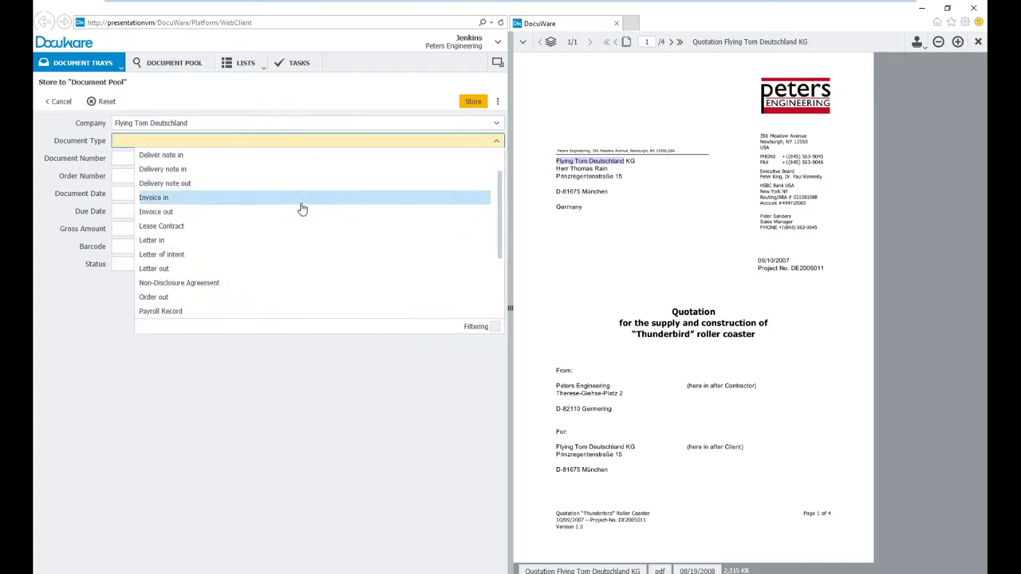
scroll(298, 213, "down", 2)
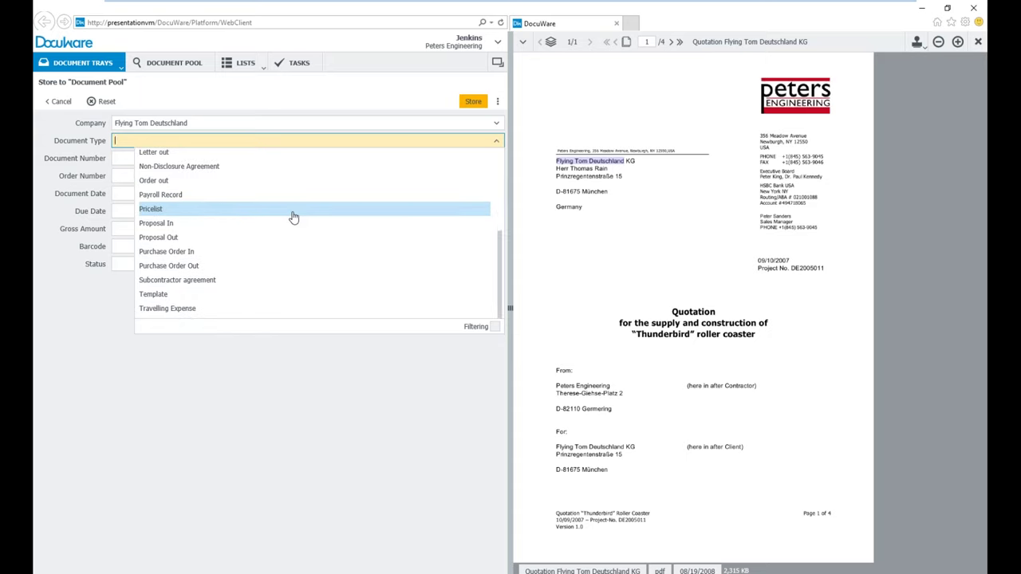
left_click(235, 407)
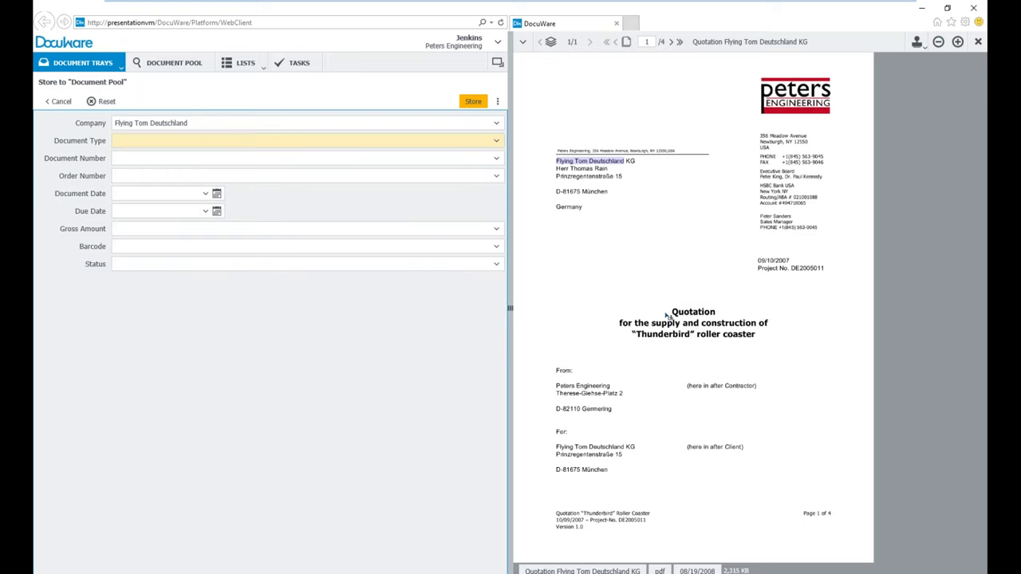
left_click_drag(667, 310, 716, 322)
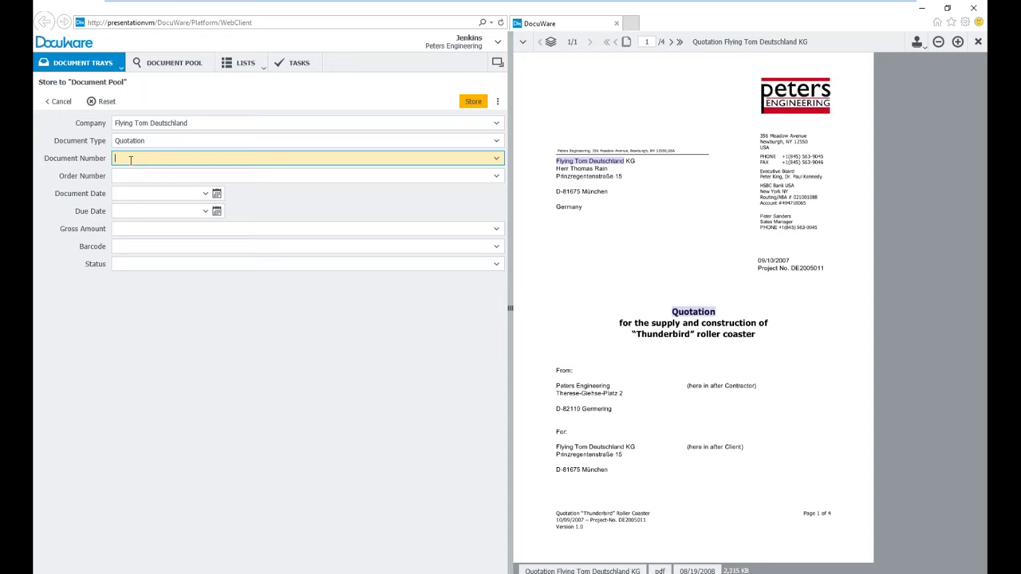
Fill the Document Number with D-82110 picked from the document and enter a first name as the Barcode
left_click(564, 410)
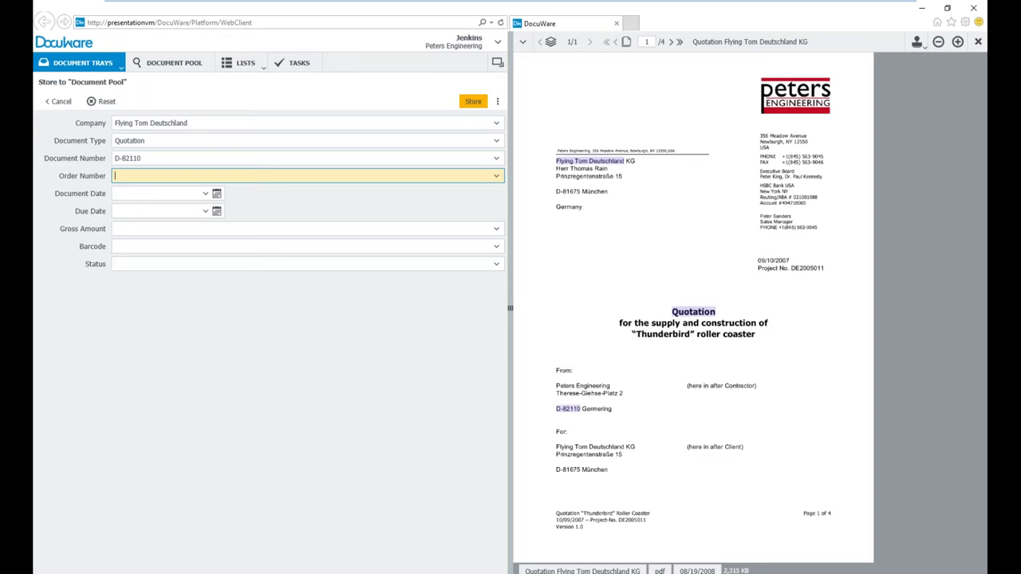
left_click(126, 248)
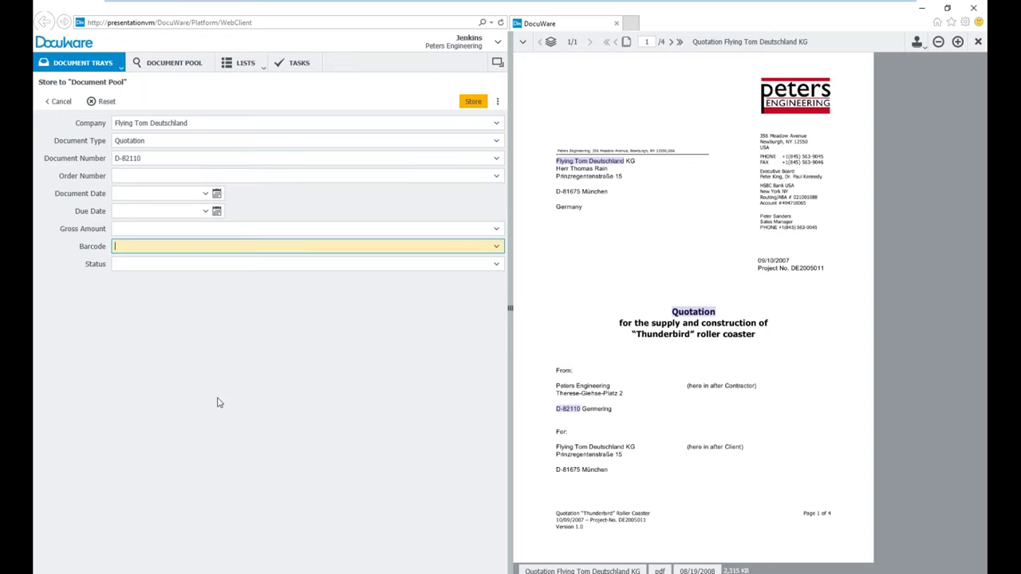
type("Gary")
left_click(473, 102)
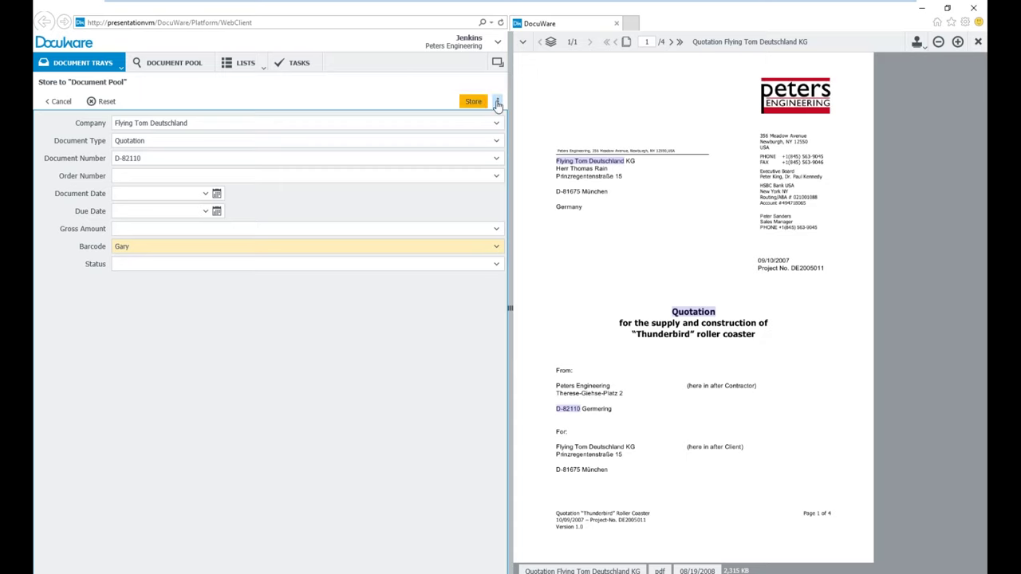
Preindex the quotation with the entered values, using the Preindex option instead of storing it to the Document Pool
left_click(497, 104)
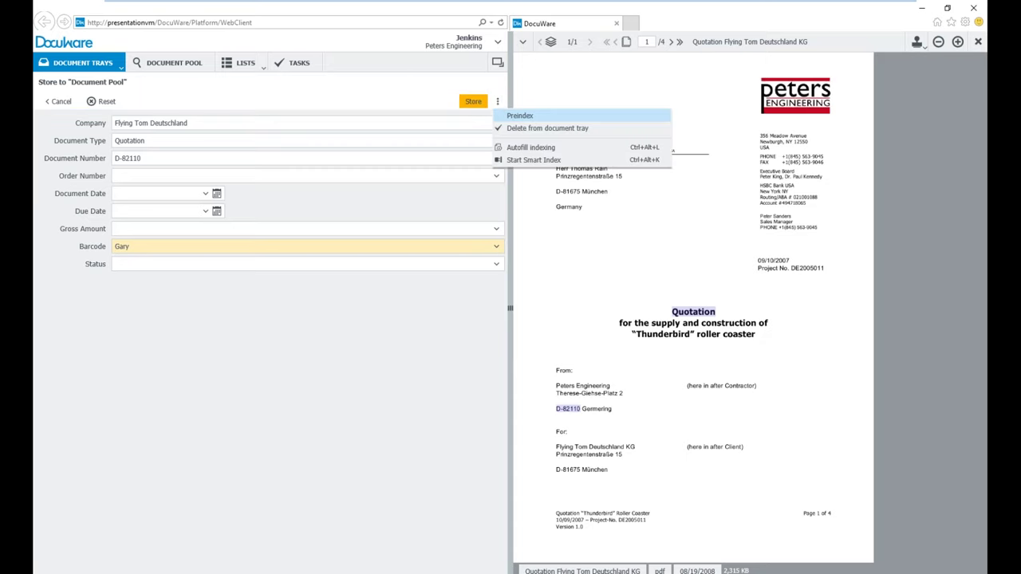
left_click(519, 115)
left_click(468, 103)
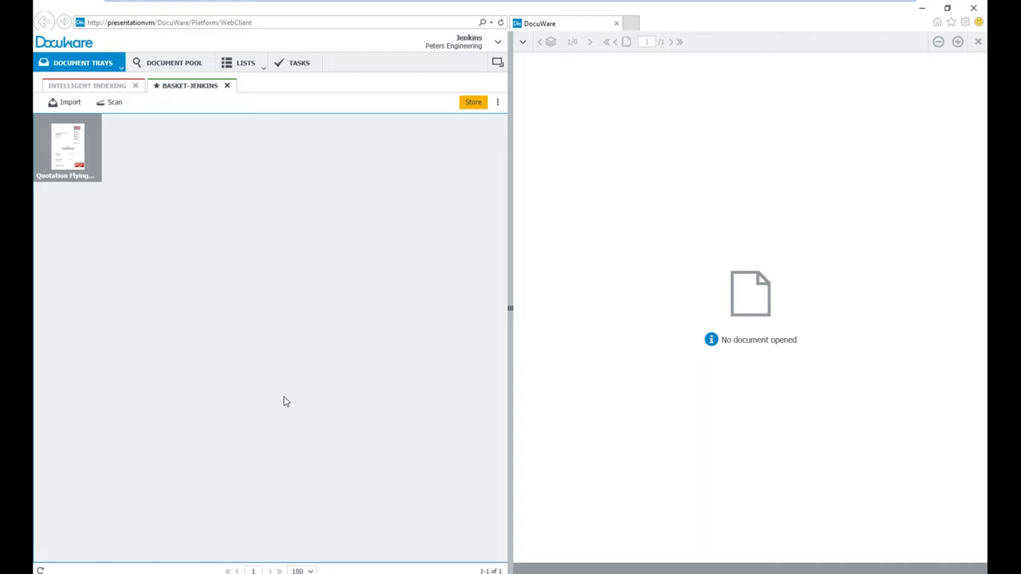
Review the index entries of the preindexed quotation, then return to the basket tray
right_click(70, 154)
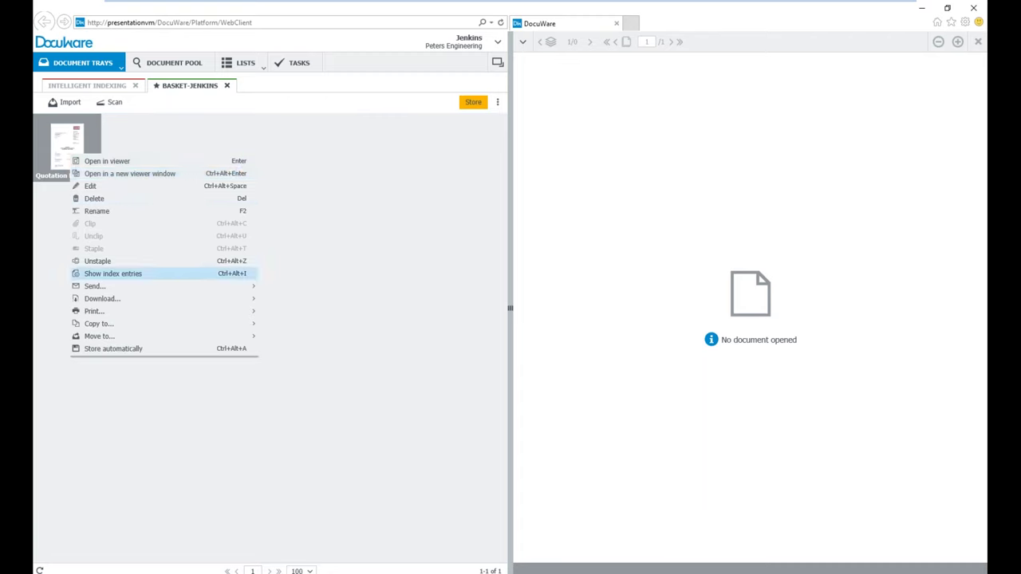
left_click(112, 273)
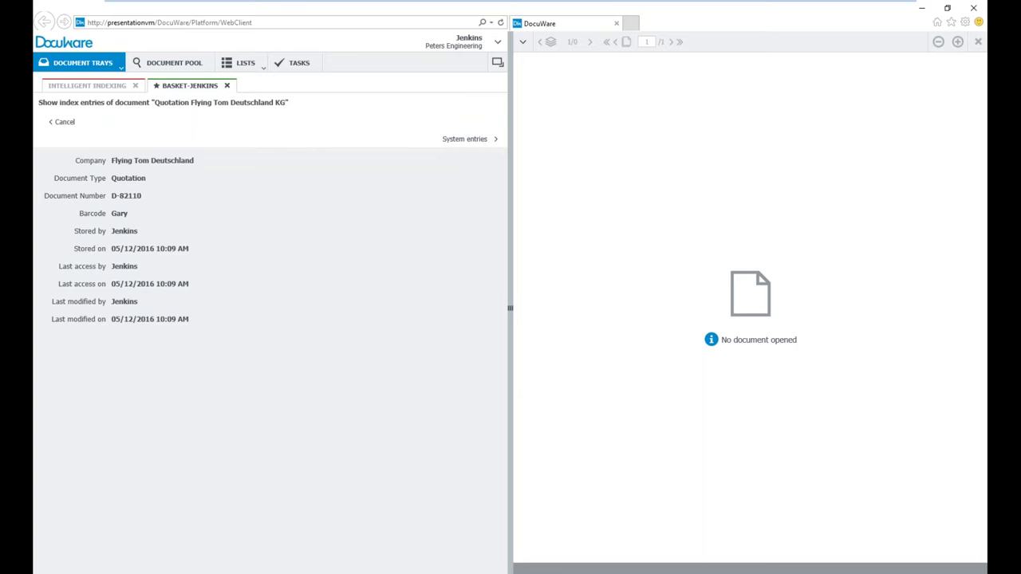
left_click(62, 122)
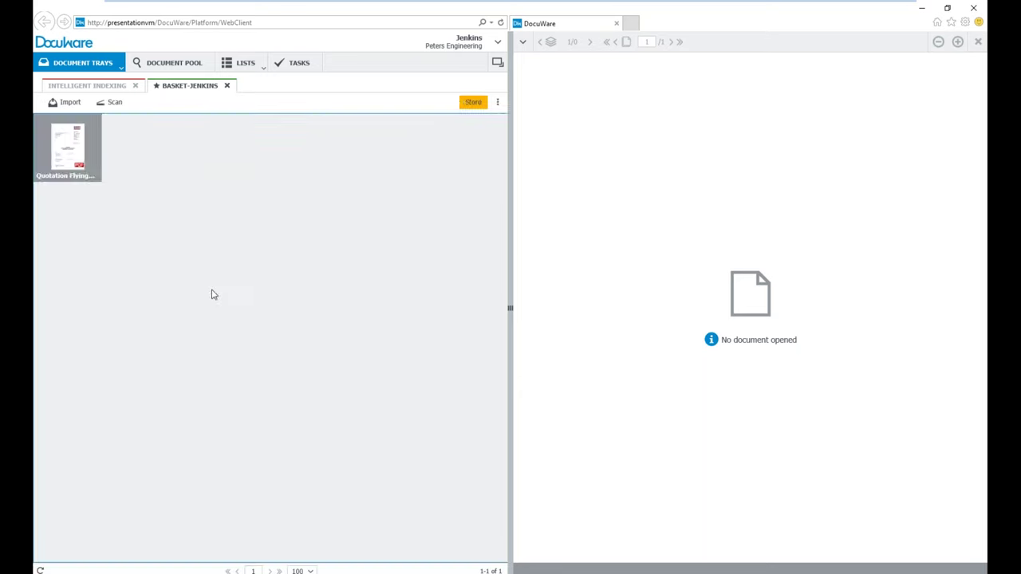
Unstaple the quotation in the basket tray into separate pages
right_click(65, 140)
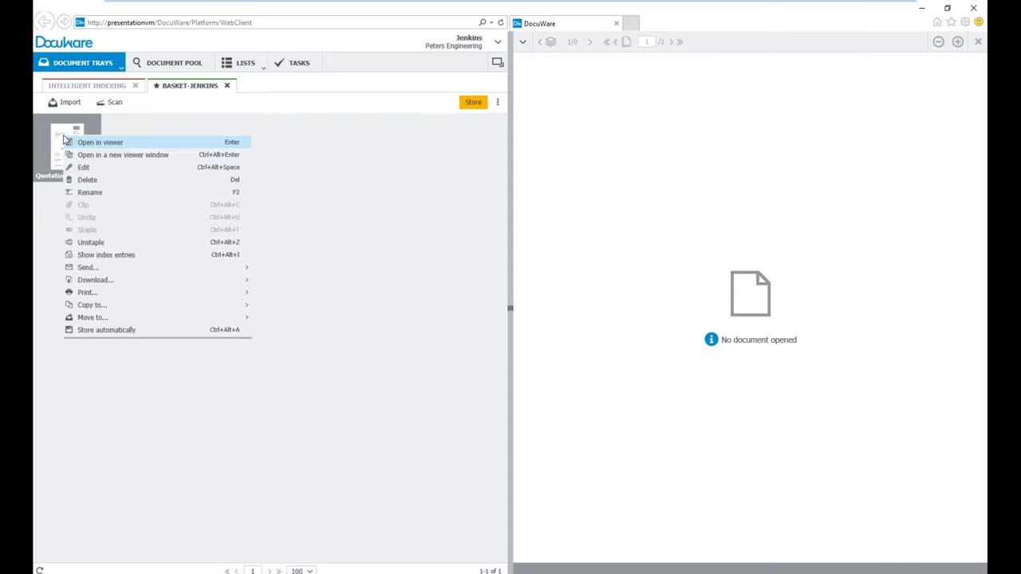
left_click(160, 248)
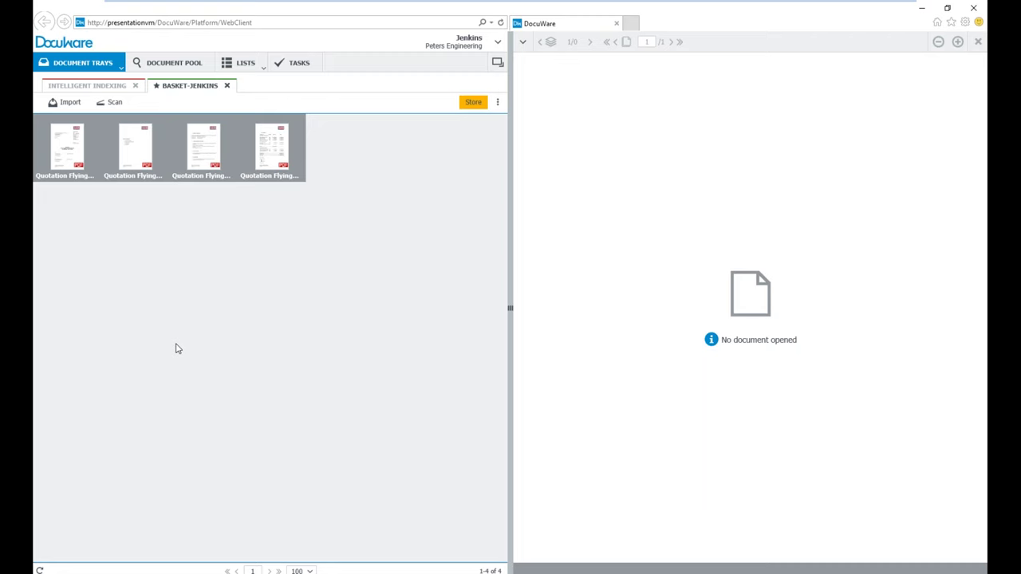
Staple all four quotation pages back together into one document
left_click(67, 152)
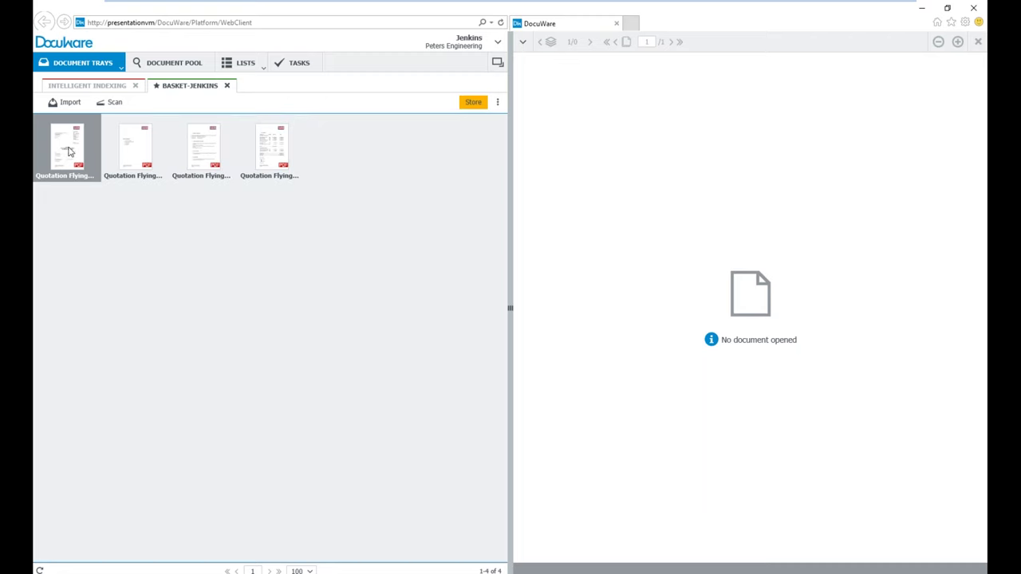
left_click(136, 153, "ctrl")
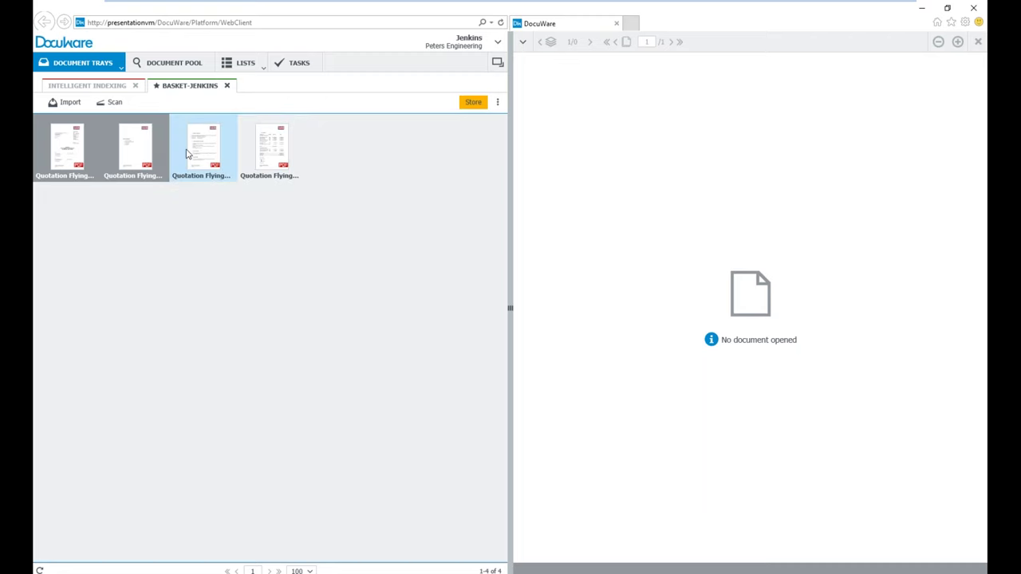
left_click(269, 156, "ctrl")
right_click(67, 159)
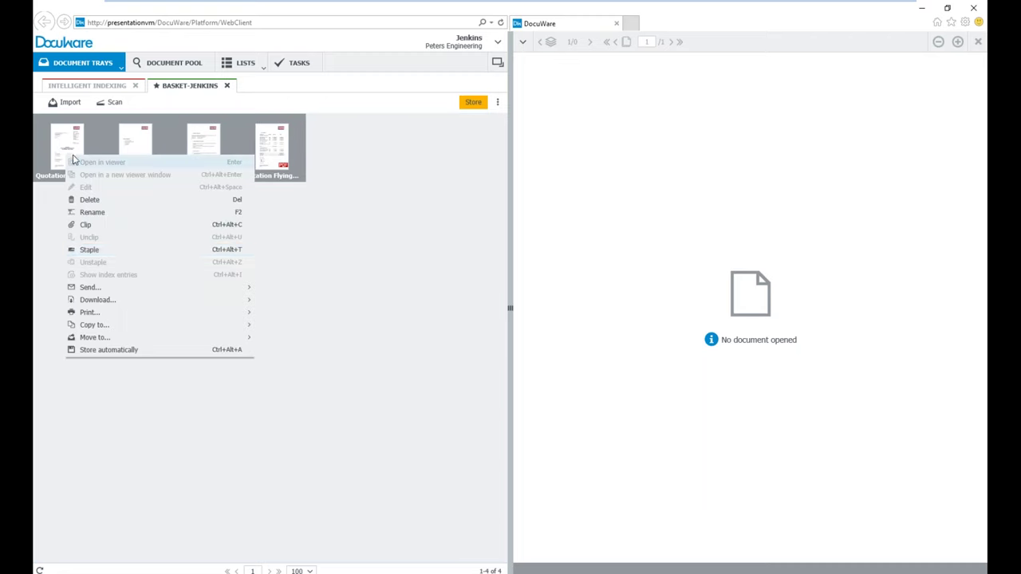
left_click(122, 251)
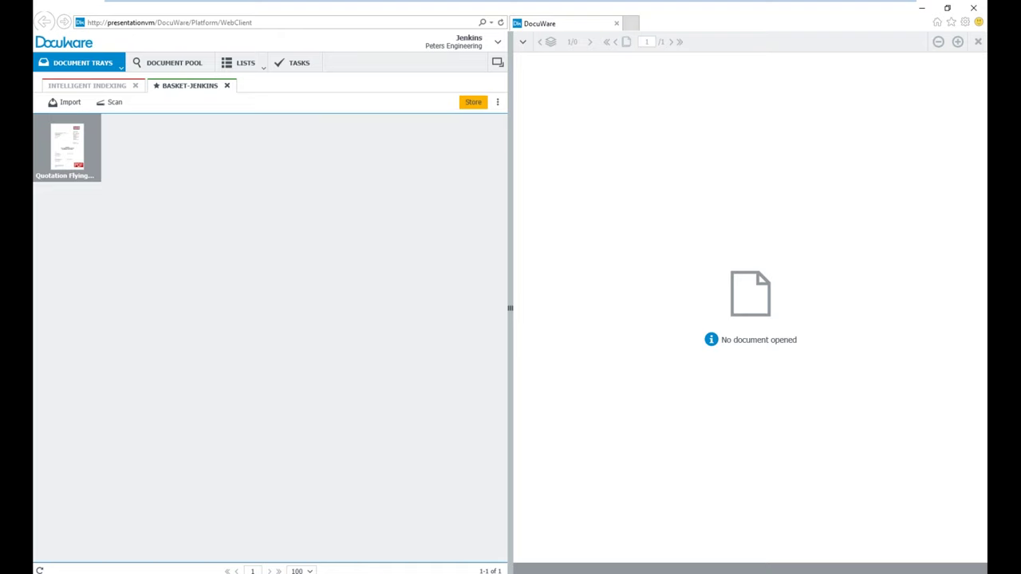
Check the index entries of the restapled quotation and close them
right_click(79, 157)
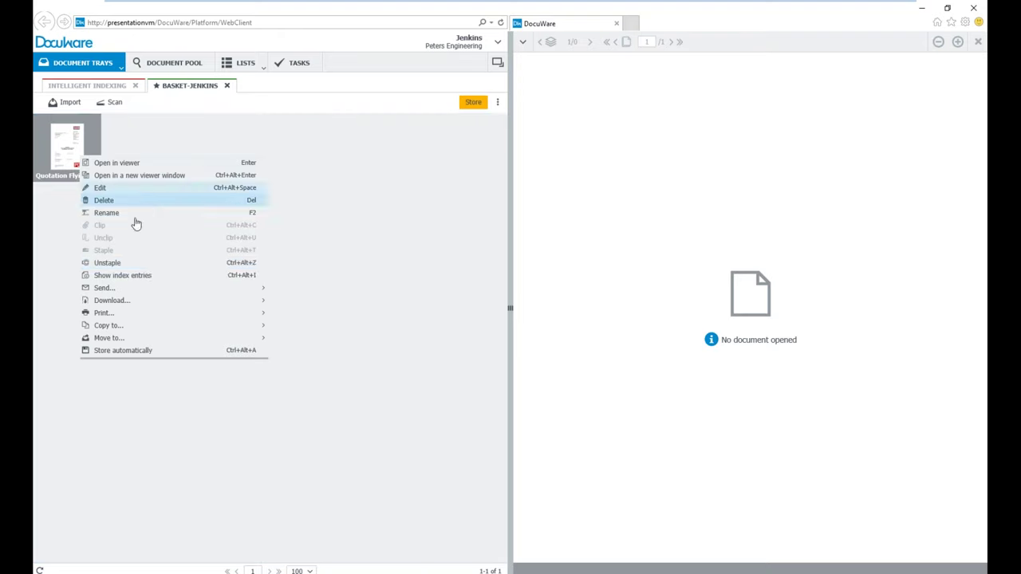
left_click(147, 275)
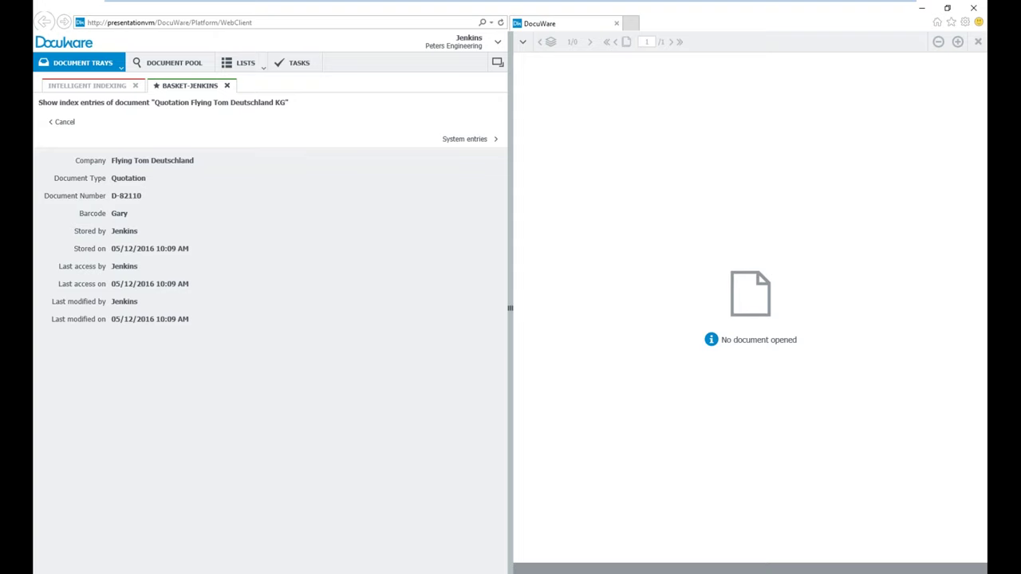
left_click(61, 122)
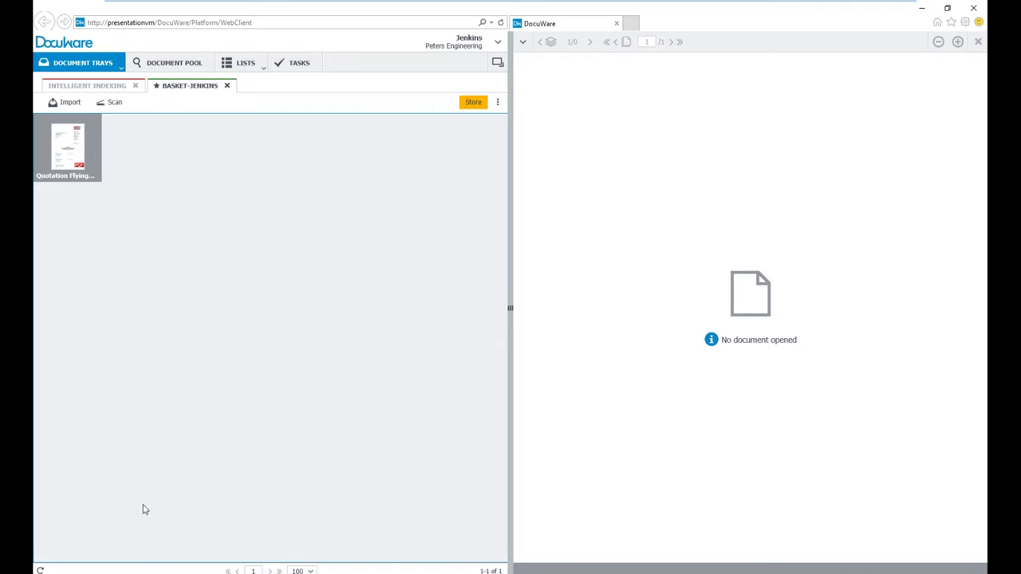
Add the Word file Offer Flying Tom Germany from the Customer documents folder window to the basket tray and minimize the folder window
left_click(78, 571)
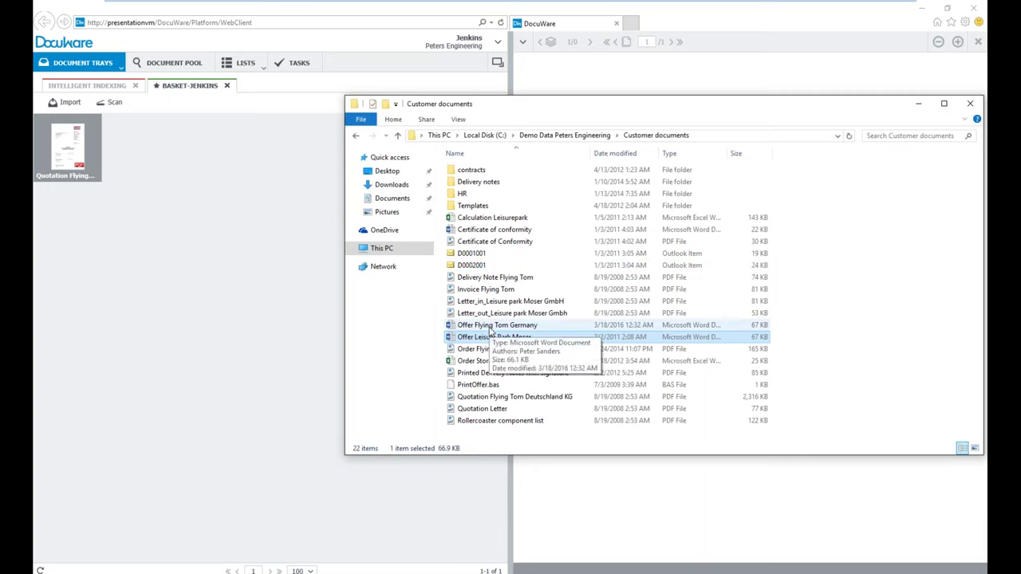
left_click_drag(490, 330, 254, 297)
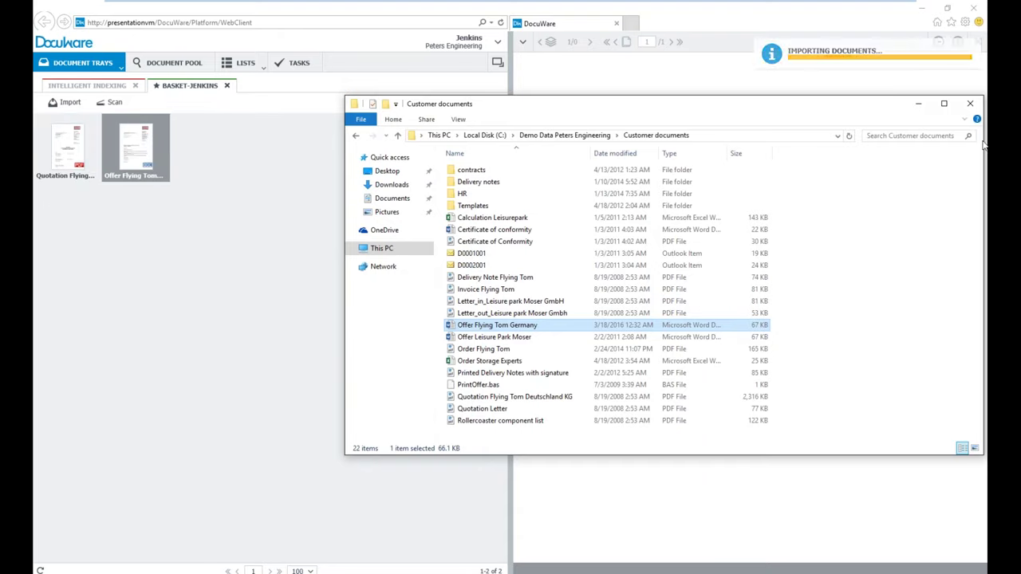
left_click(918, 104)
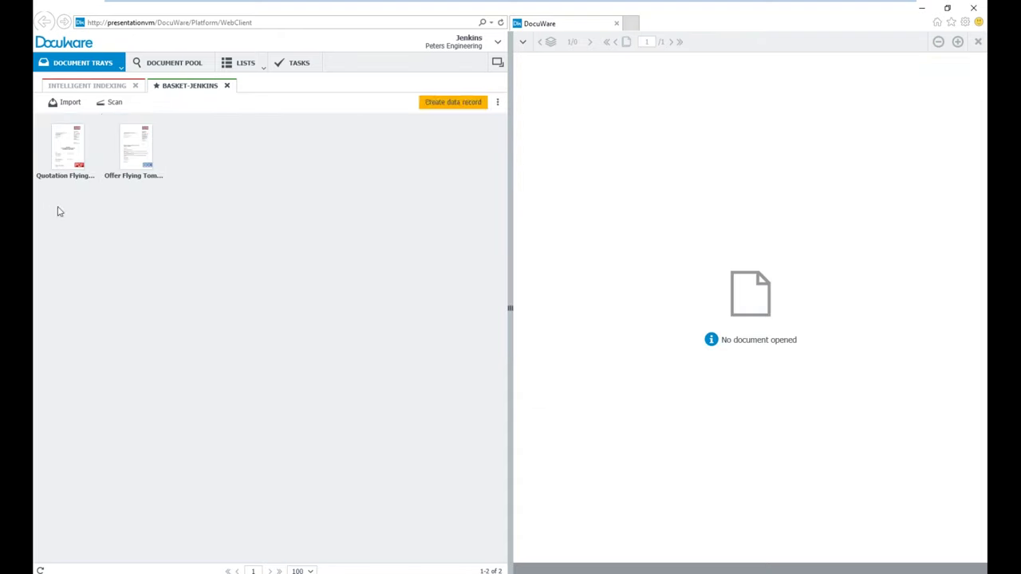
Clip the quotation PDF and the Offer Flying Tom Word file in the basket tray together, with the quotation first
left_click(54, 133)
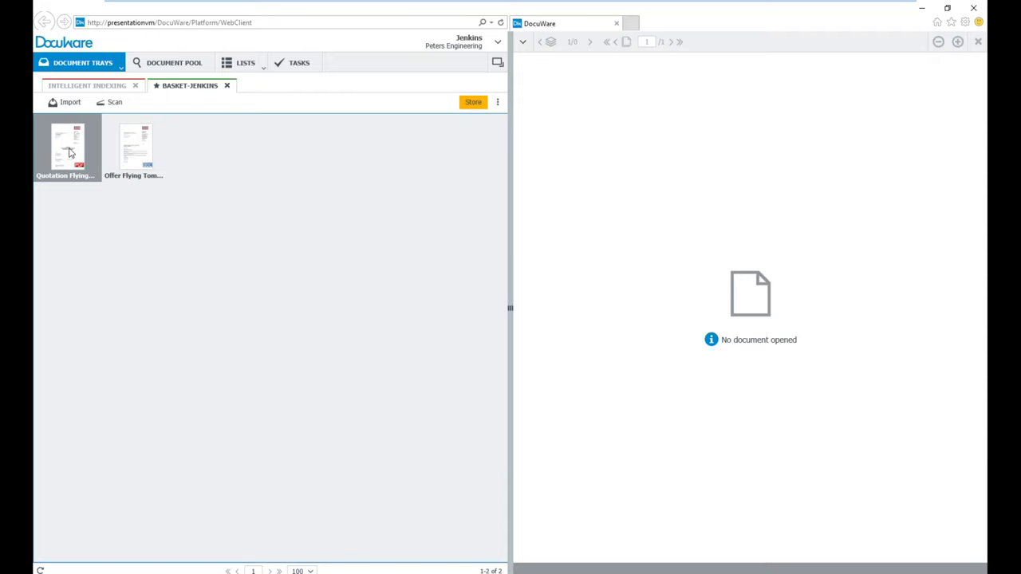
left_click(138, 153, "ctrl")
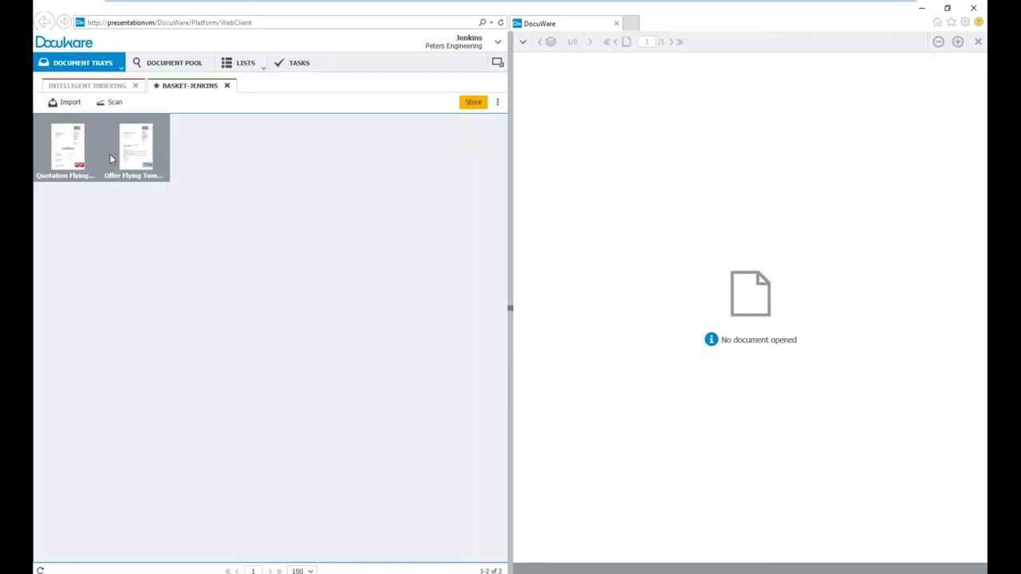
right_click(68, 148)
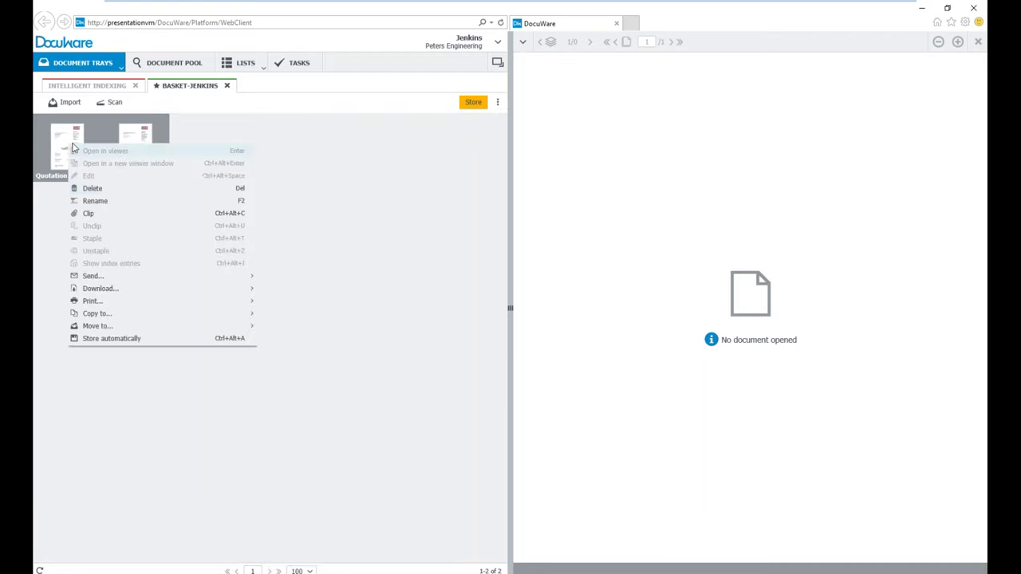
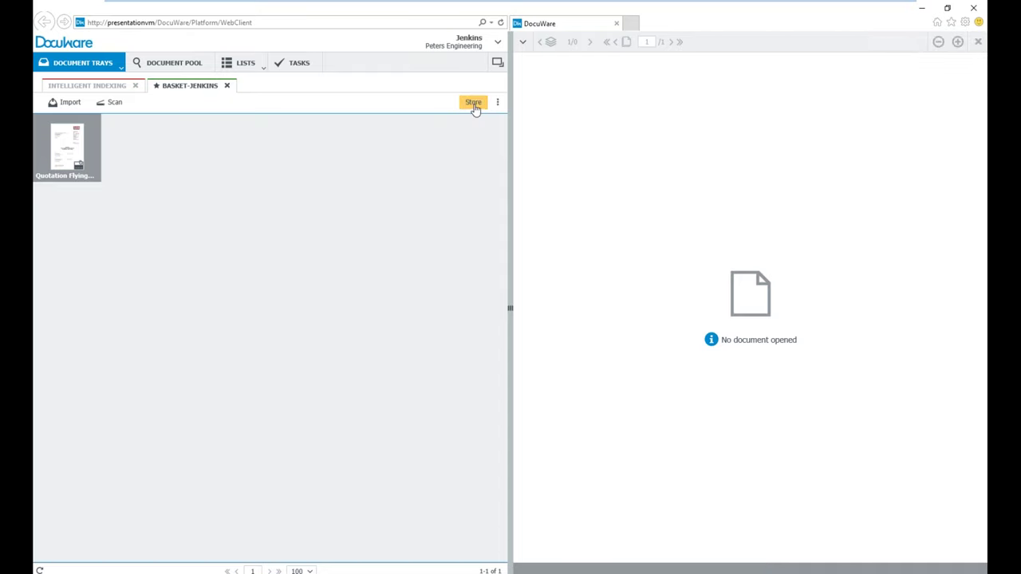
Begin storing the clipped document to the Document Pool and set its Document Date to 05/12/2016
left_click(472, 103)
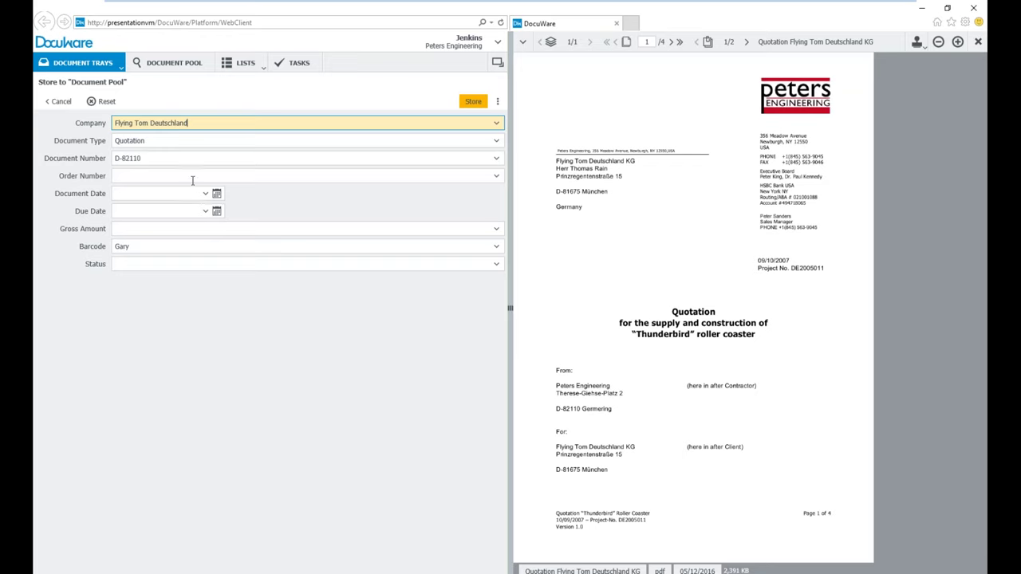
left_click(159, 193)
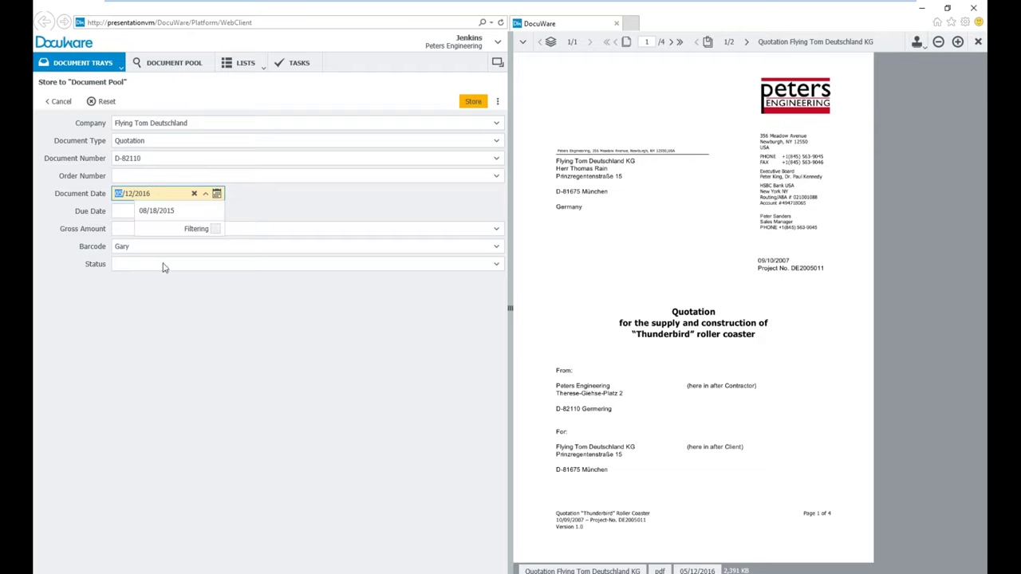
Try to set the Due Date to a day in June 2016 with the calendar
left_click(126, 210)
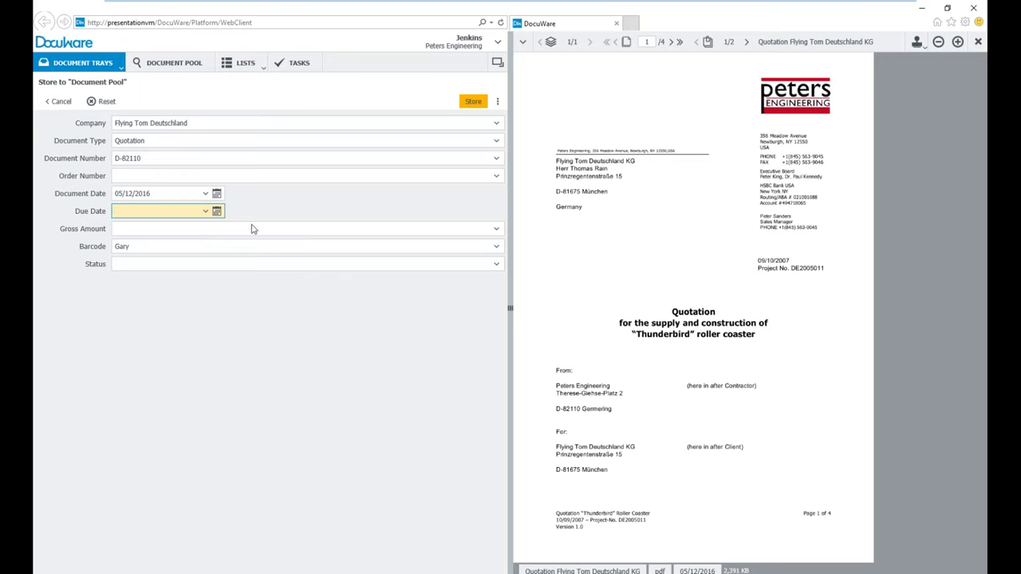
left_click(216, 212)
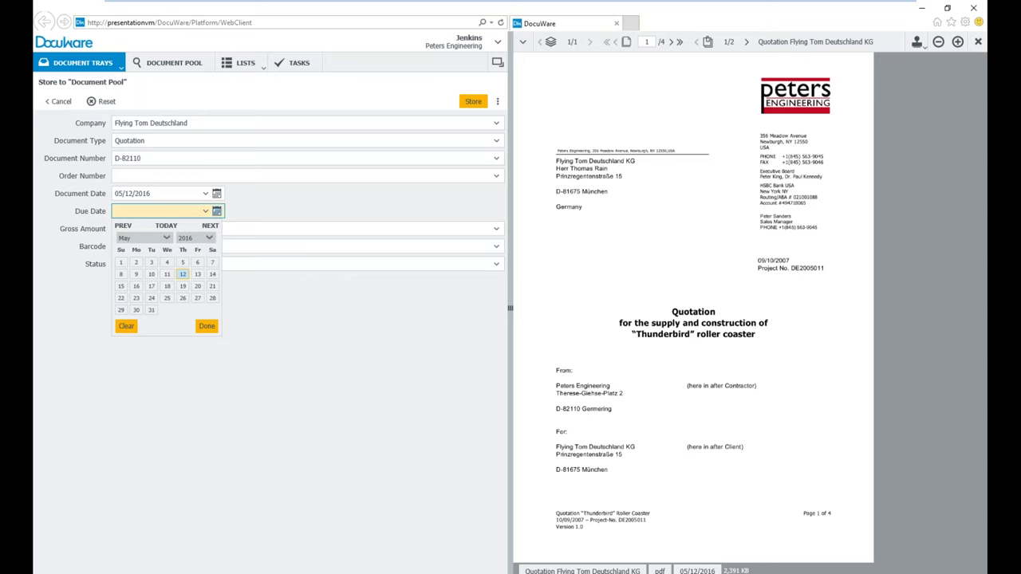
left_click(167, 238)
left_click(159, 245)
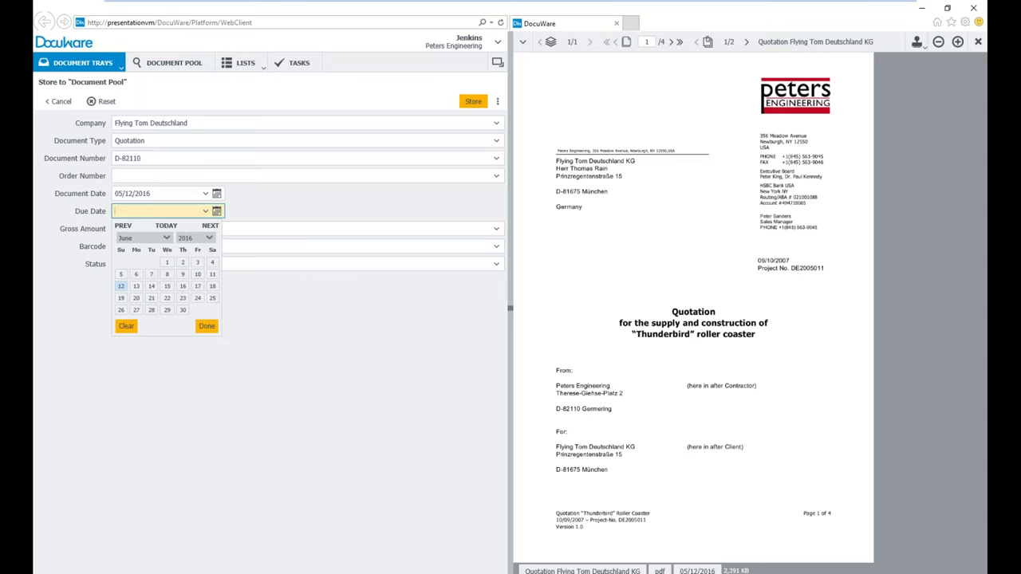
left_click(207, 326)
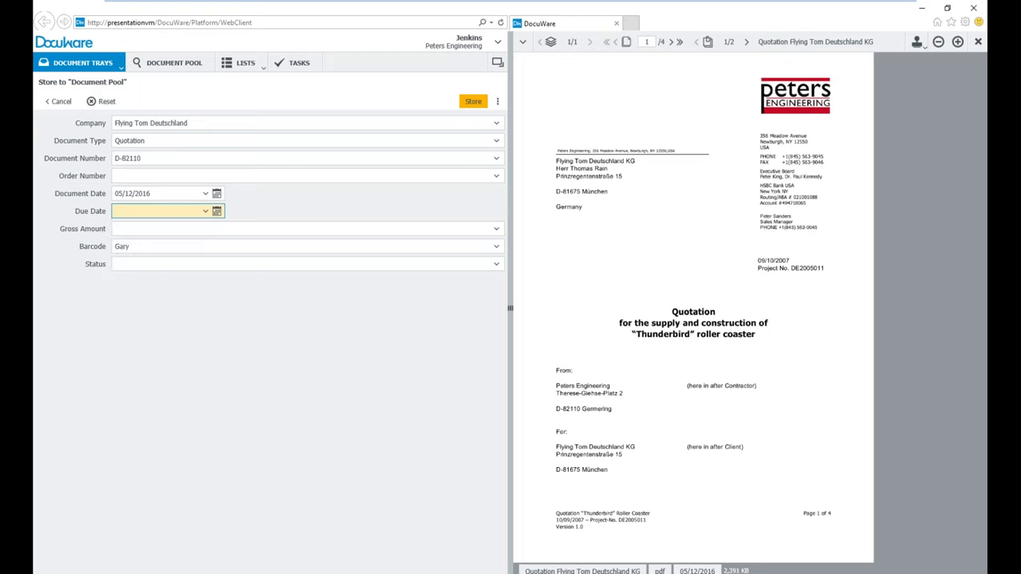
Set the Due Date to 06/12/2016 and store the clipped document in the Document Pool
left_click(216, 211)
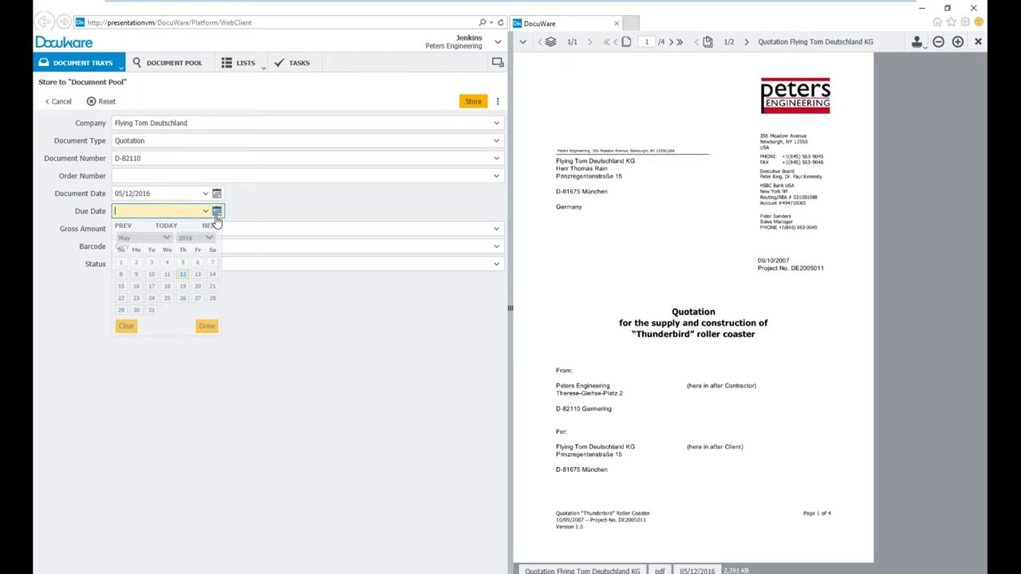
left_click(166, 237)
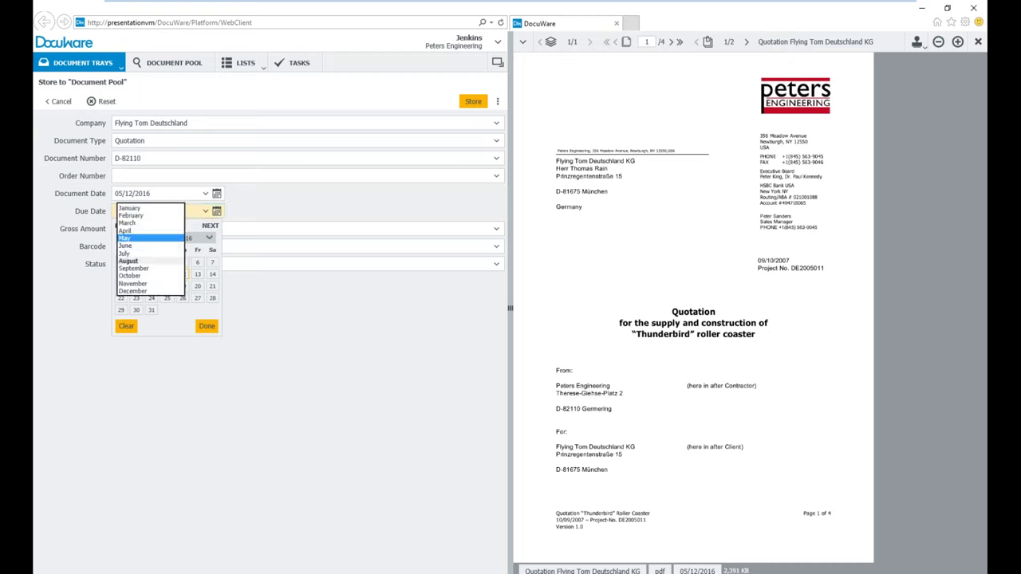
left_click(125, 246)
left_click(121, 286)
left_click(212, 352)
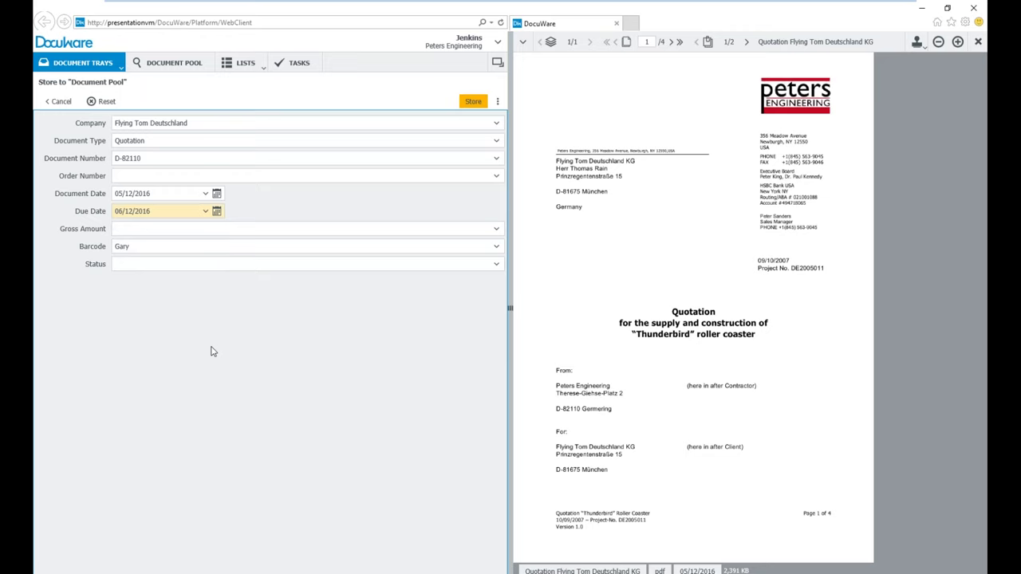
left_click(474, 104)
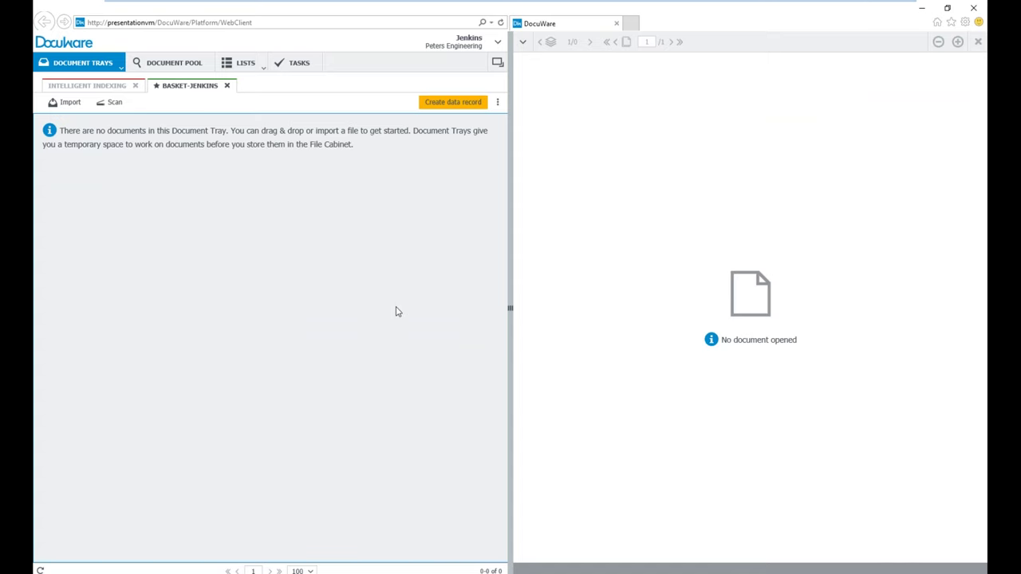
Search the Document Pool by the first name listed among the Barcode values and open the Flying Tom Deutschland quotation in the viewer
left_click(169, 68)
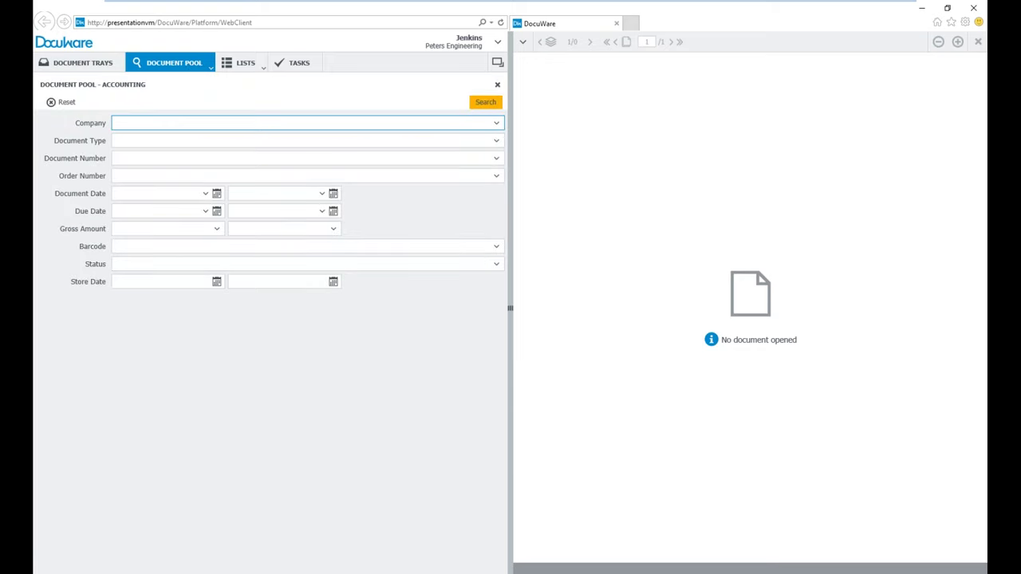
left_click(152, 249)
left_click(497, 247)
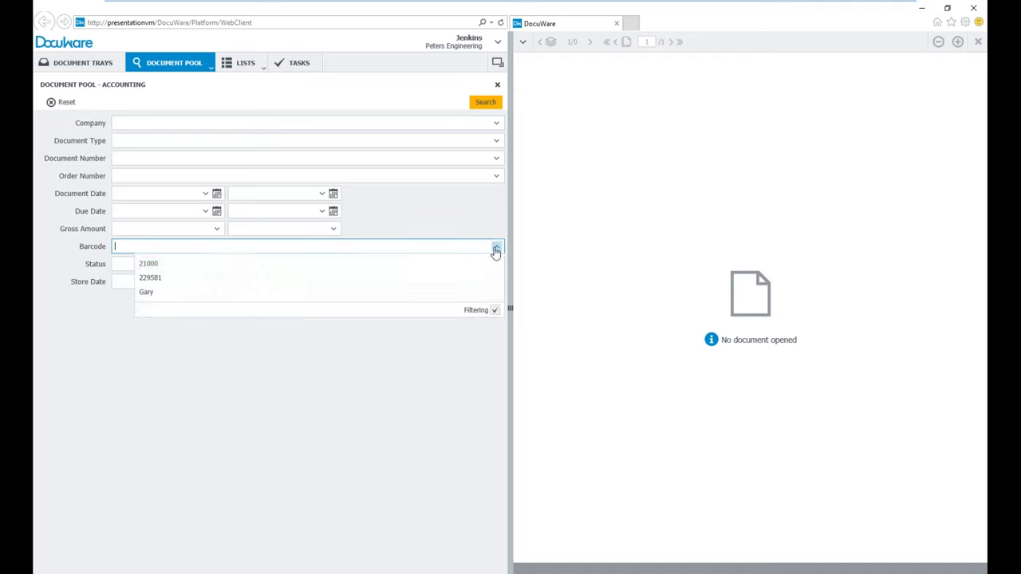
left_click(148, 292)
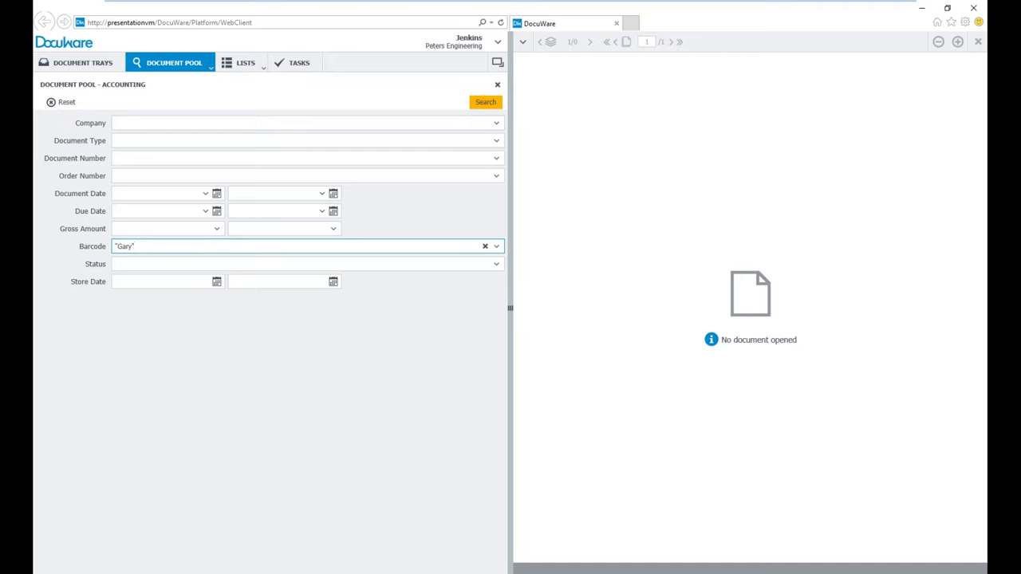
left_click(485, 102)
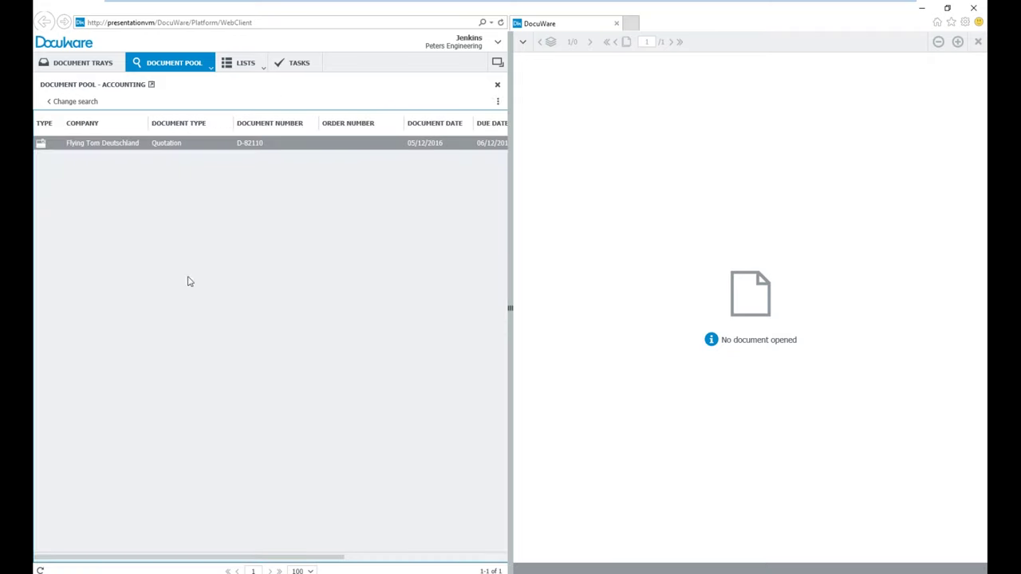
double_click(91, 149)
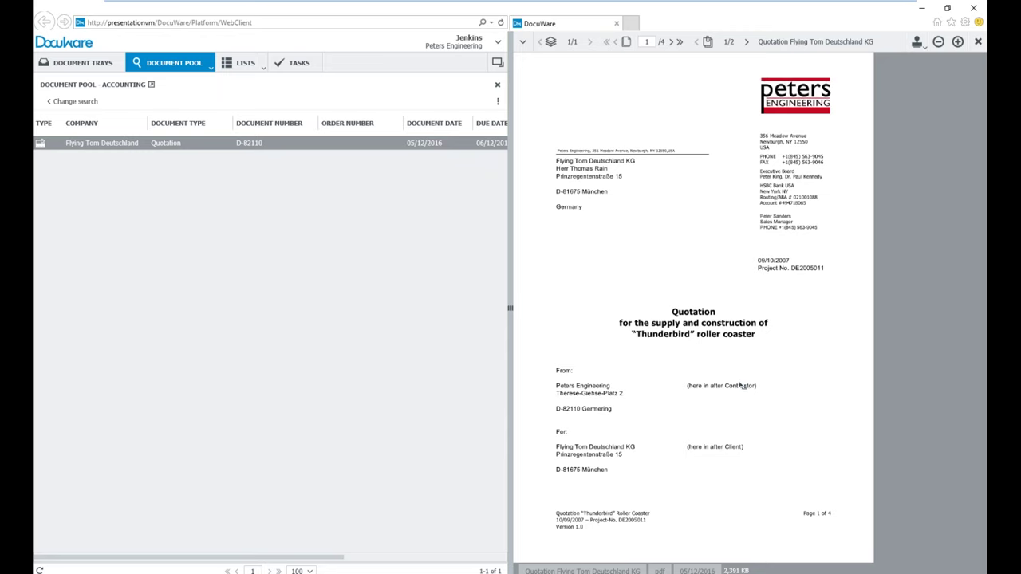
Page through the quotation to page 4, view the clipped offer file up to page 3, and return to the quotation's first page
left_click(671, 41)
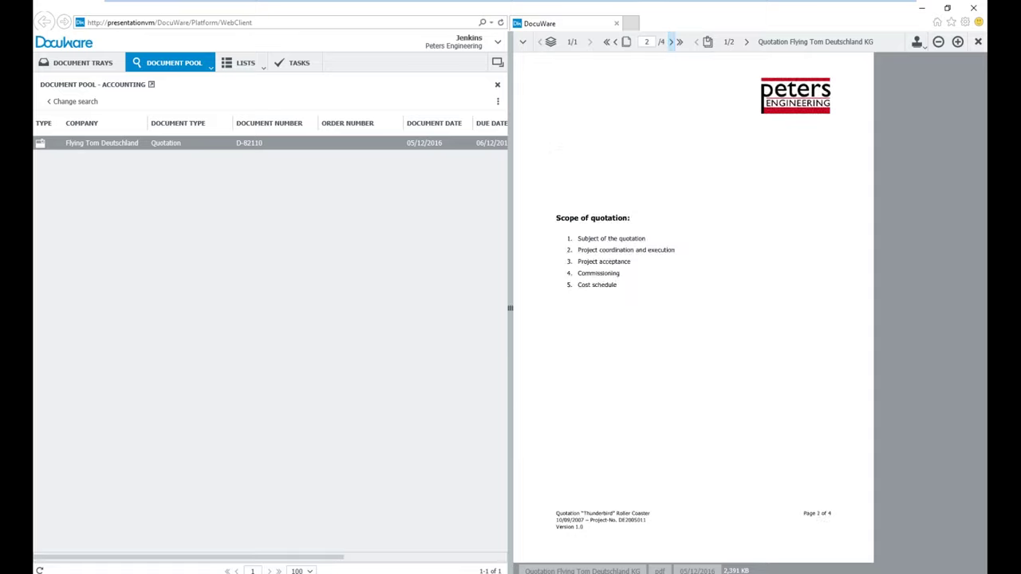
left_click(671, 41)
left_click(671, 41)
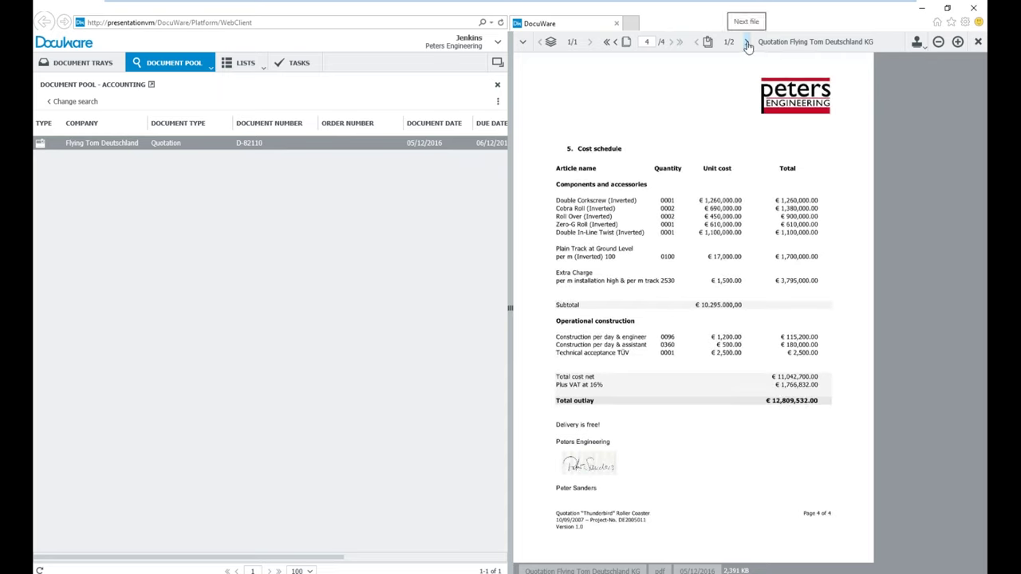
left_click(748, 44)
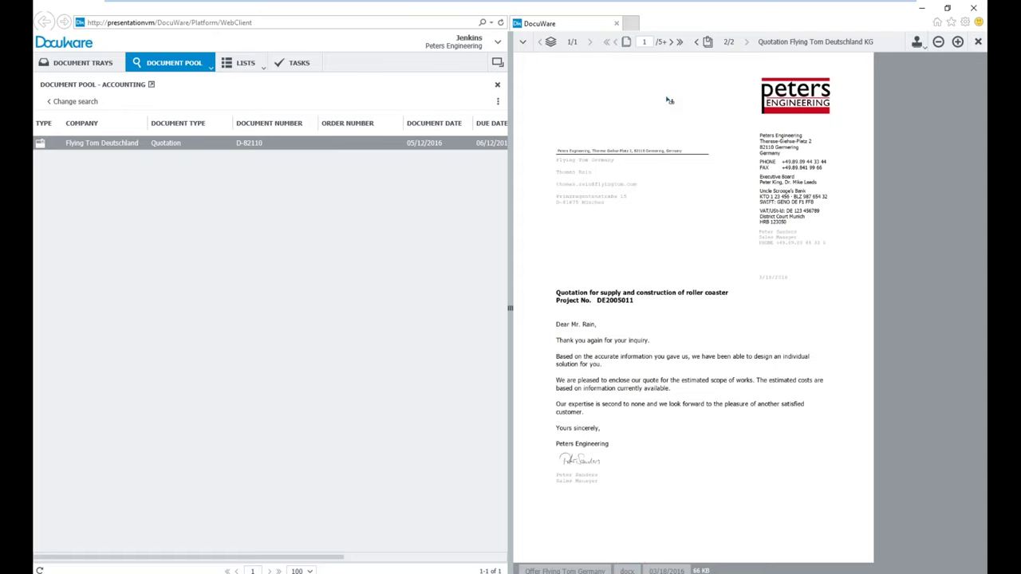
left_click(672, 44)
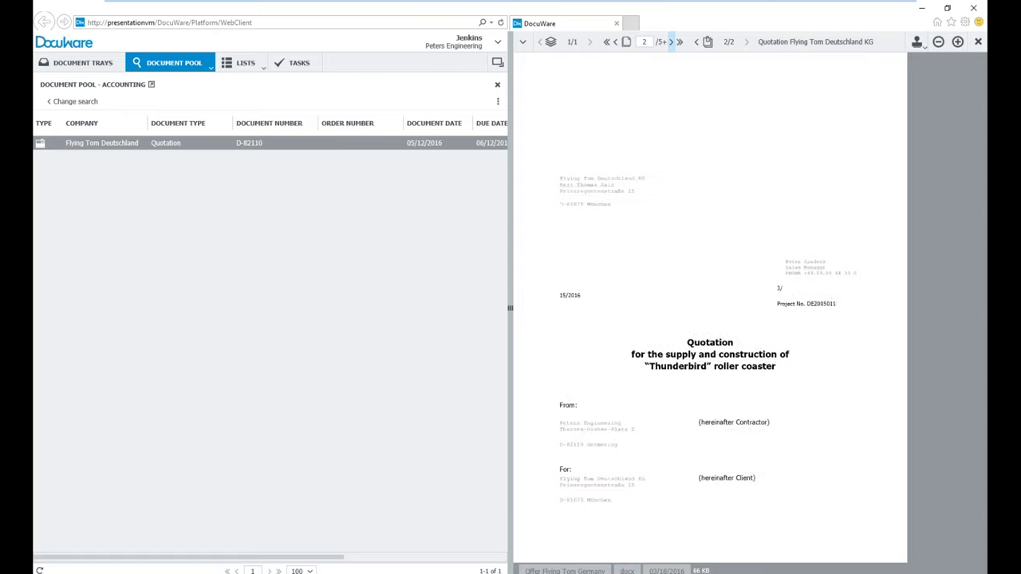
left_click(673, 43)
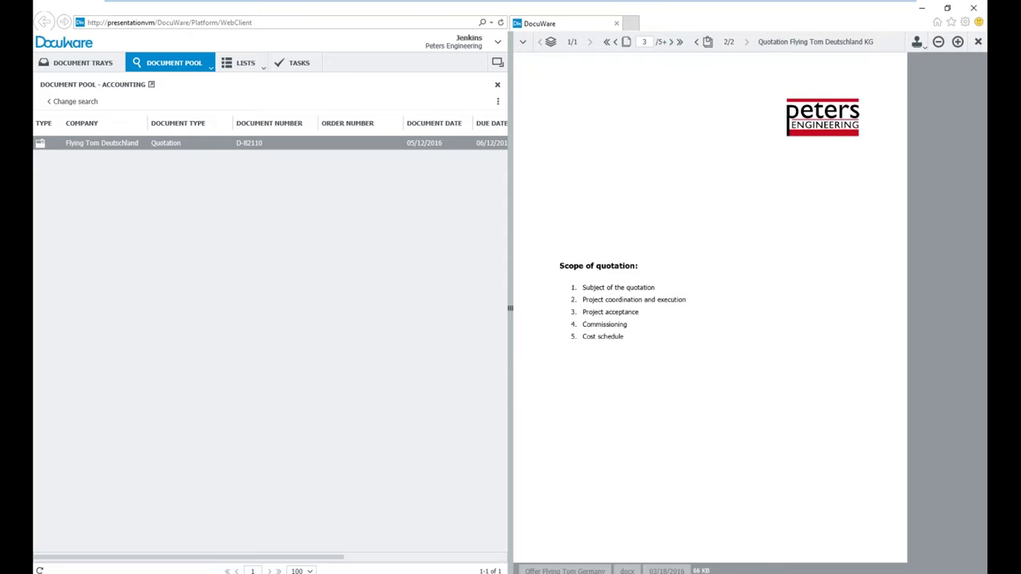
left_click(90, 147)
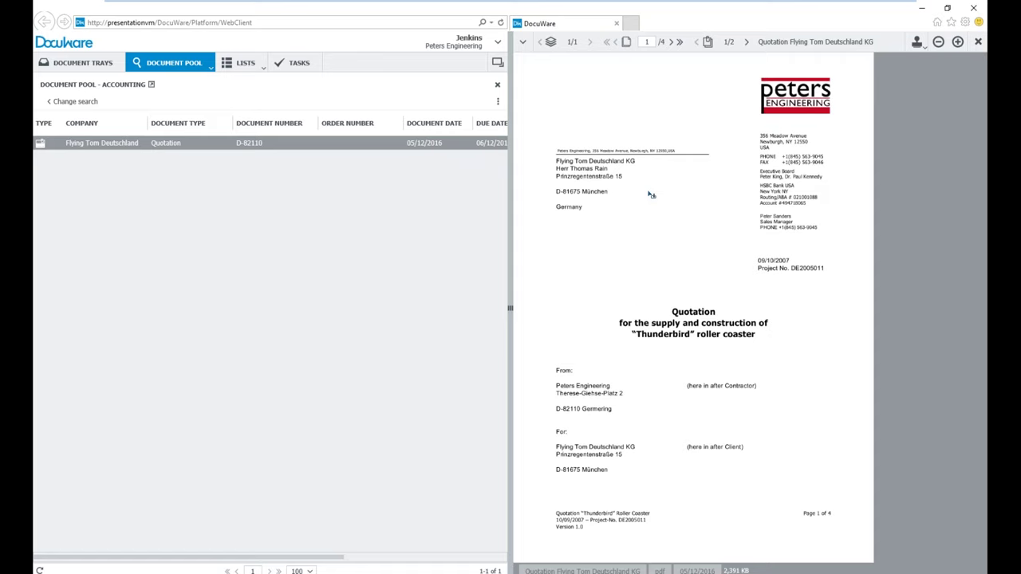
Expand the viewer's tools and set the text annotation font size to 17
left_click(524, 42)
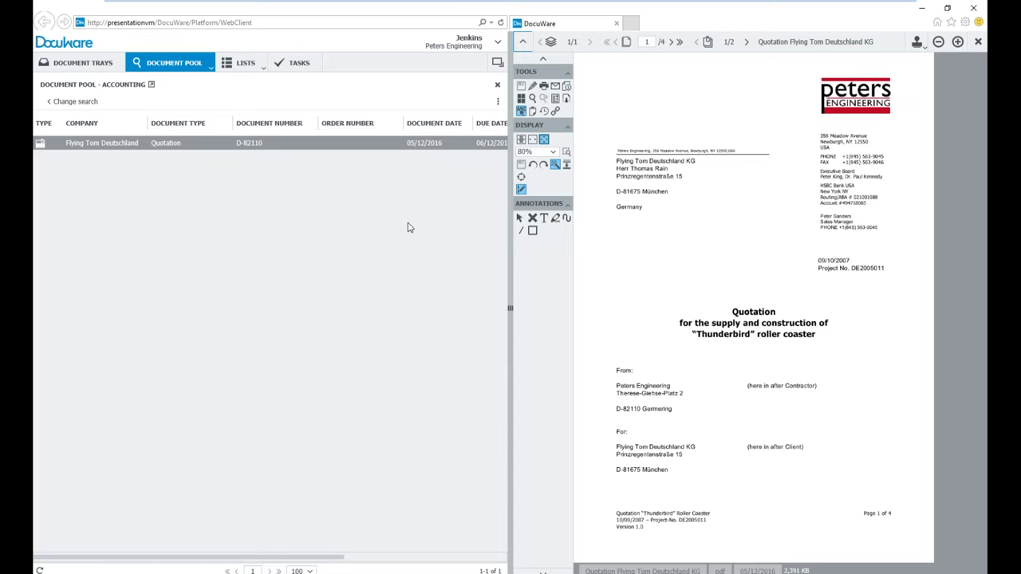
left_click(543, 220)
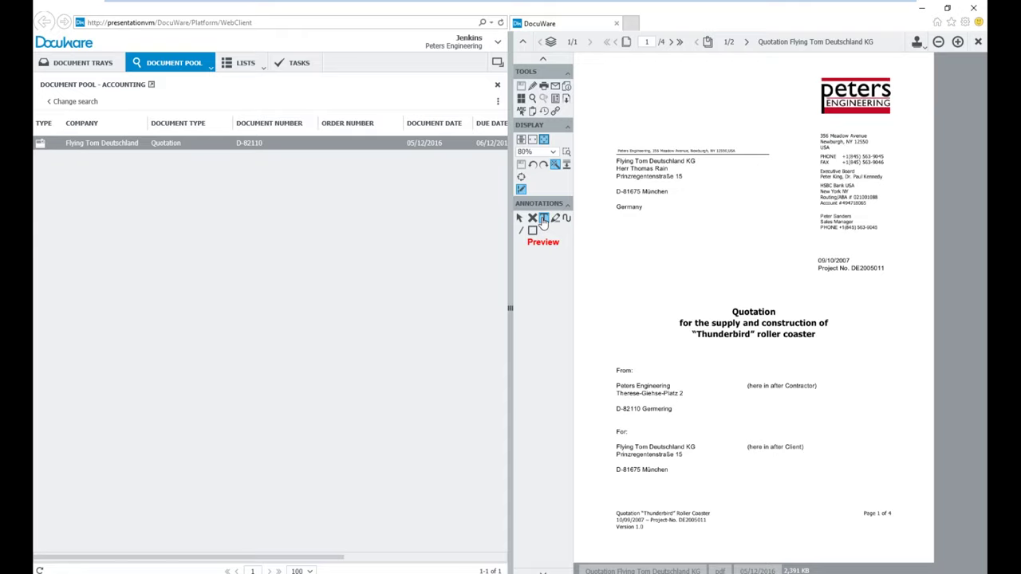
left_click(542, 242)
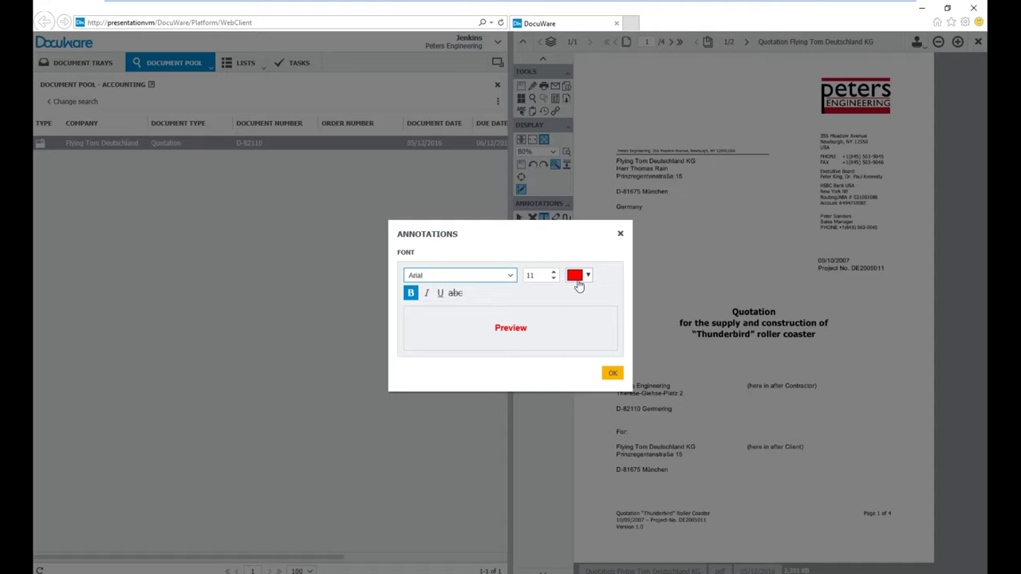
left_click(554, 273)
left_click(554, 273)
left_click(554, 273)
left_click(554, 273)
left_click(554, 273)
left_click(553, 273)
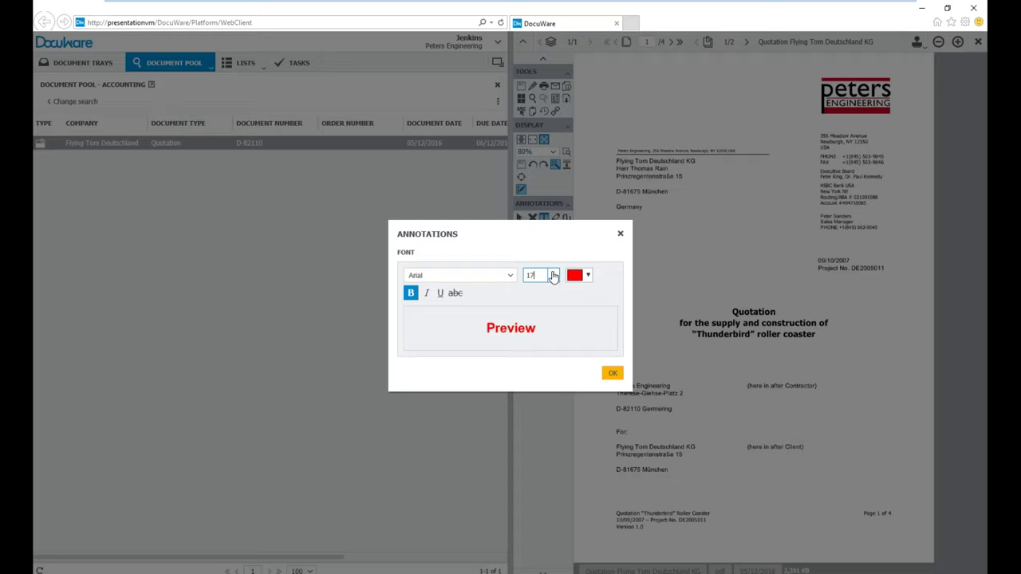
left_click(612, 375)
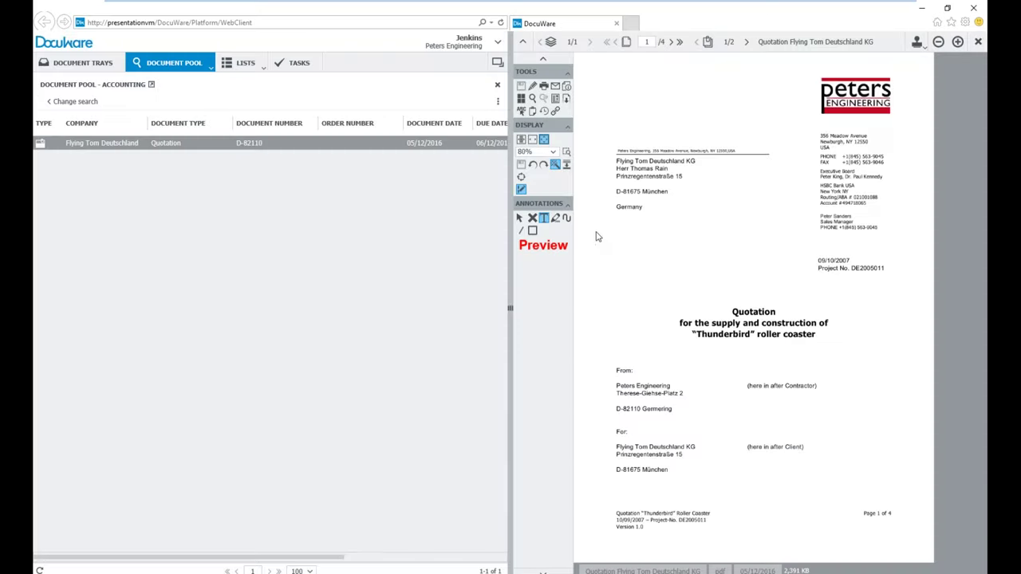
Add the red text annotation "Please review today" below the recipient's address on page 1 of the quotation
left_click(596, 232)
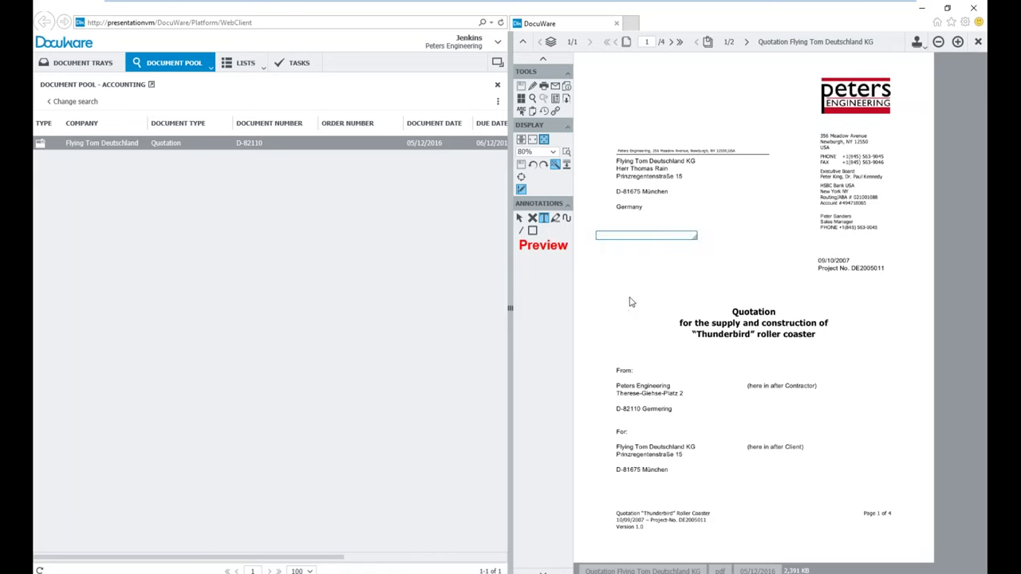
type("Please")
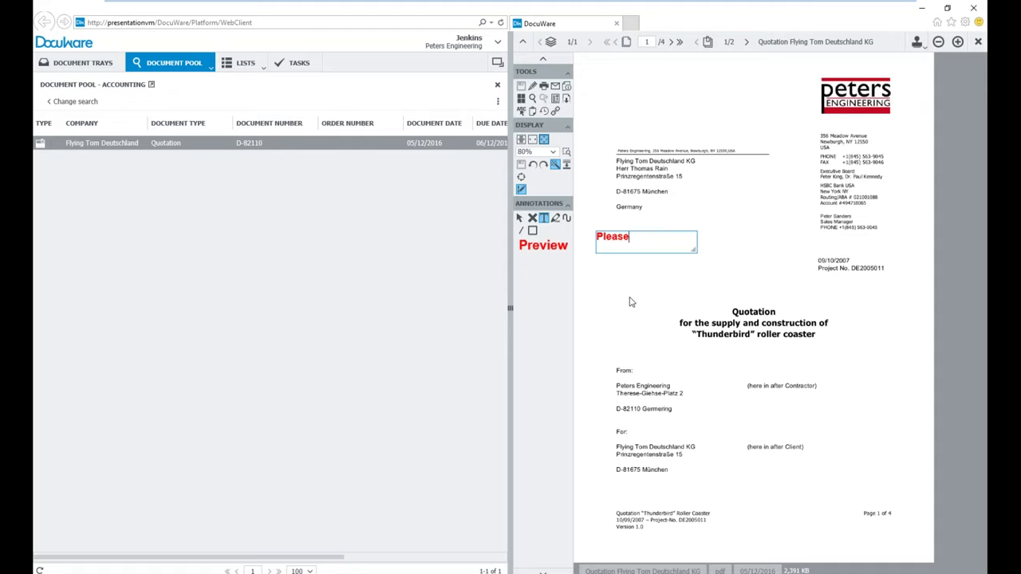
type(" review today")
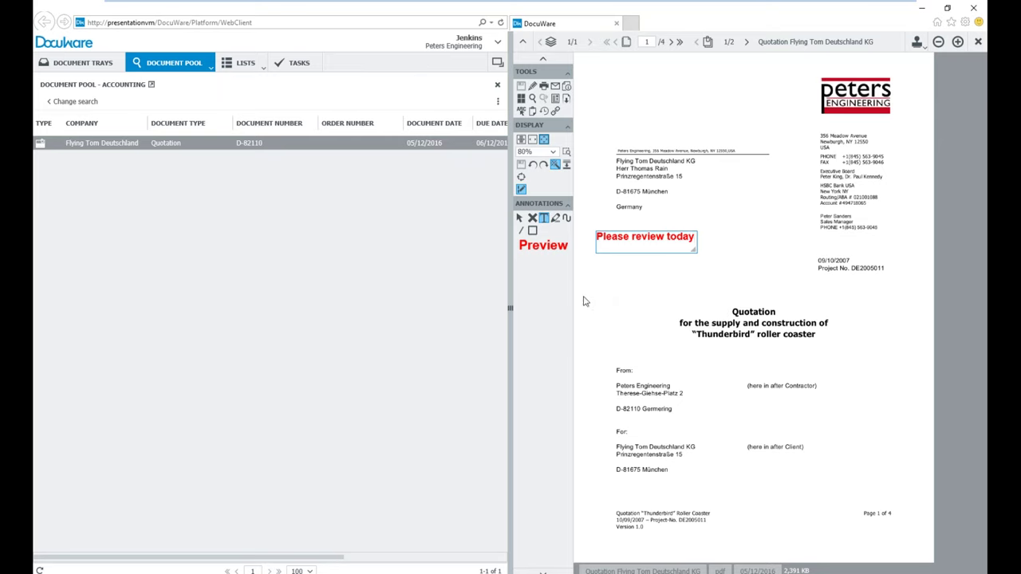
left_click(611, 304)
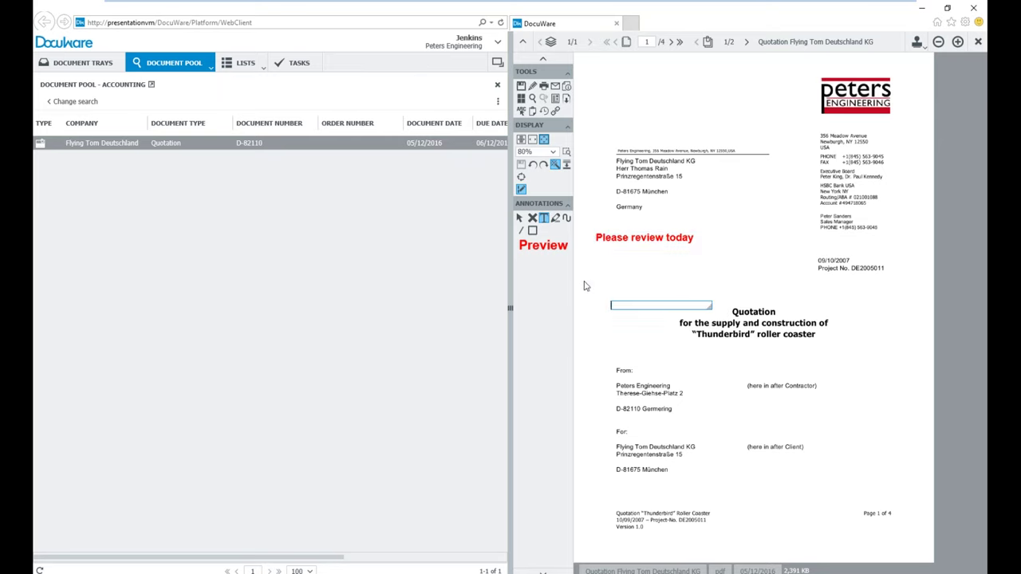
left_click(543, 219)
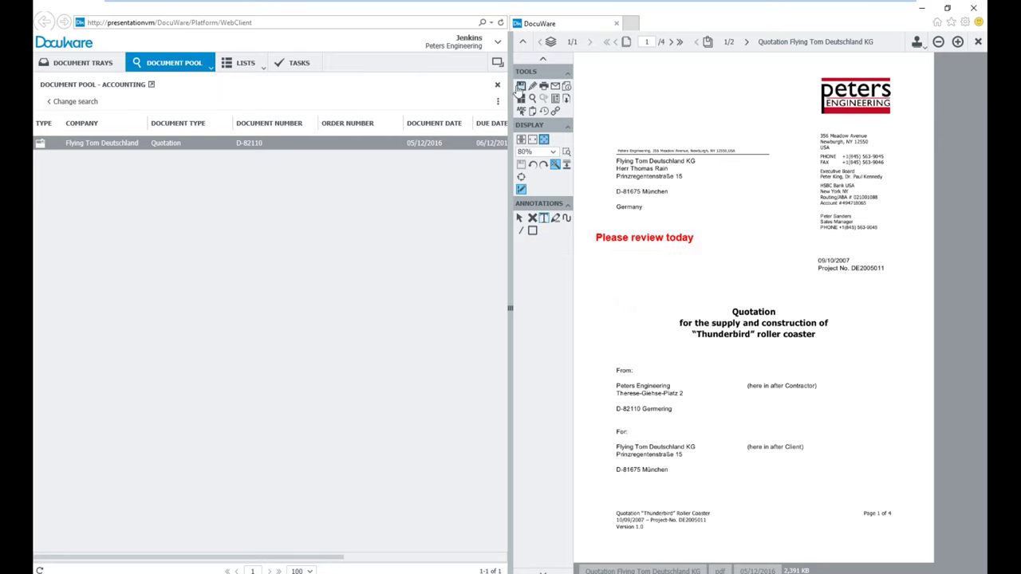
Save the annotated quotation, hide its annotations, and show them again
left_click(522, 86)
left_click(521, 190)
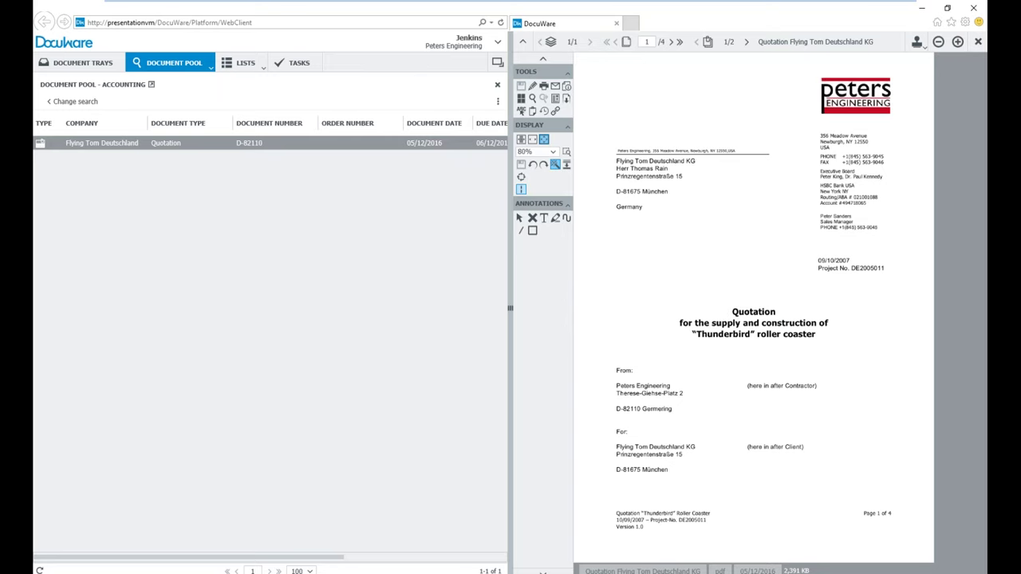
left_click(521, 189)
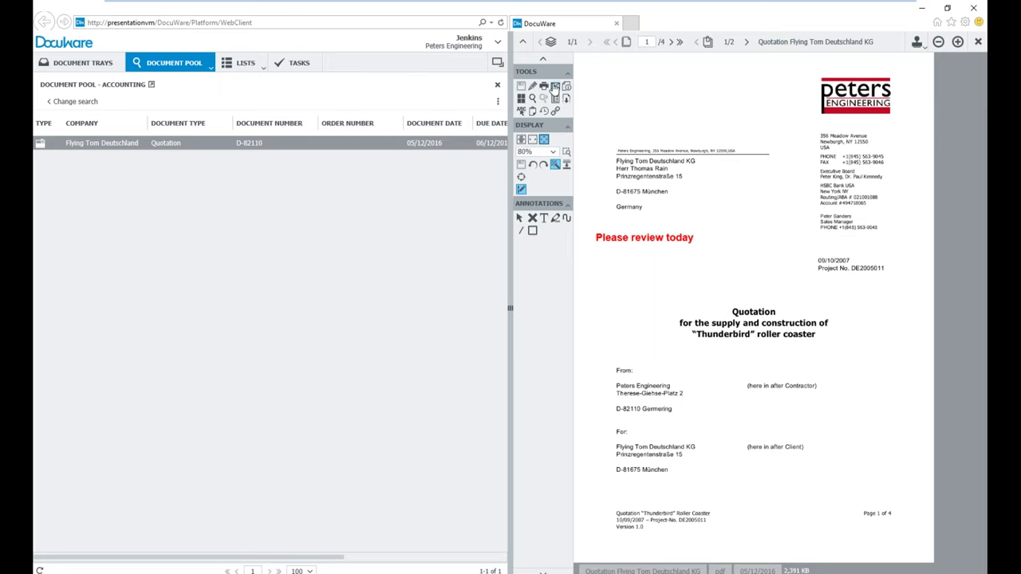
Examine the formats offered for sending the whole quotation by e-mail and dismiss them without sending
left_click(555, 88)
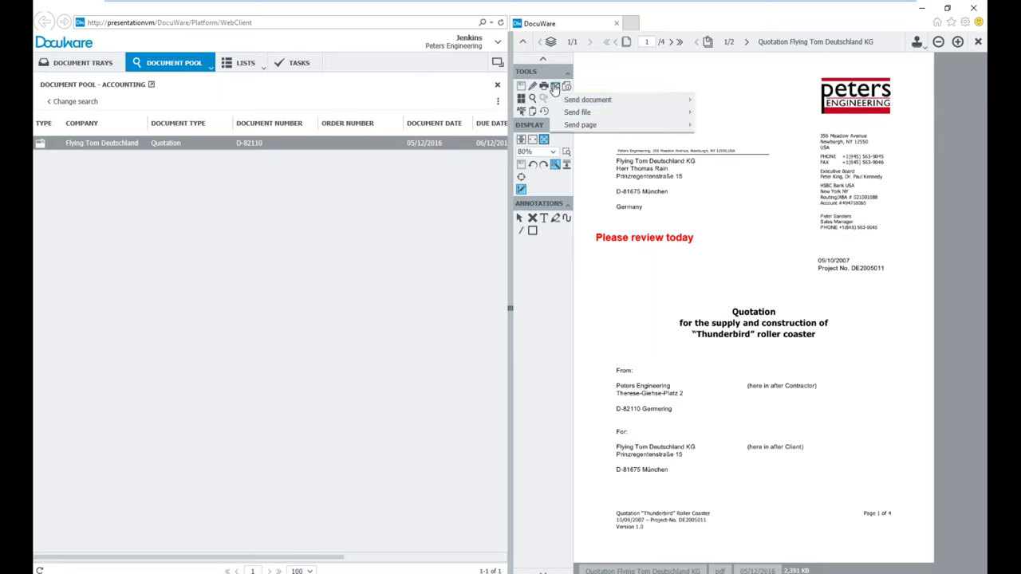
mouse_move(588, 99)
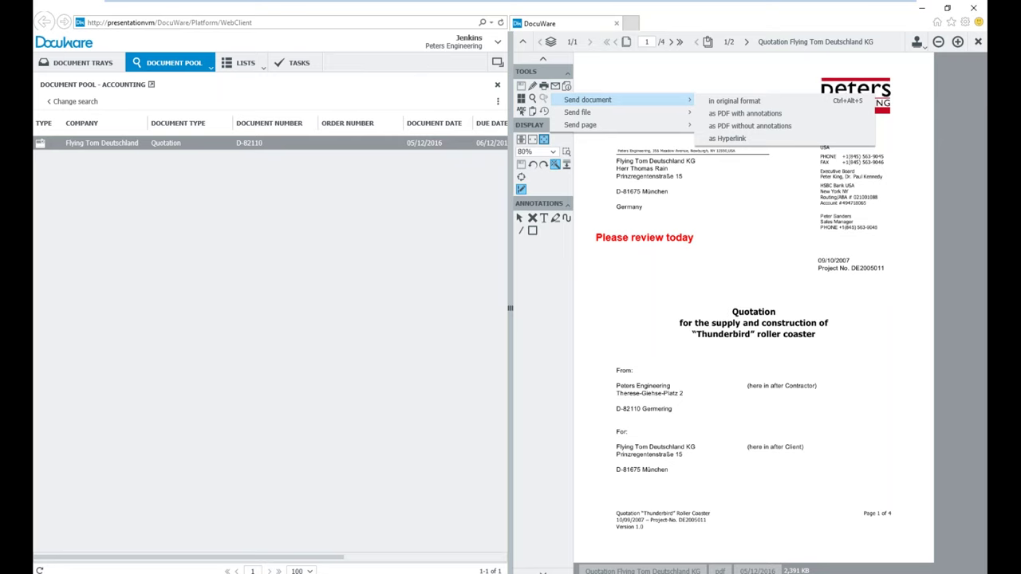
mouse_move(610, 117)
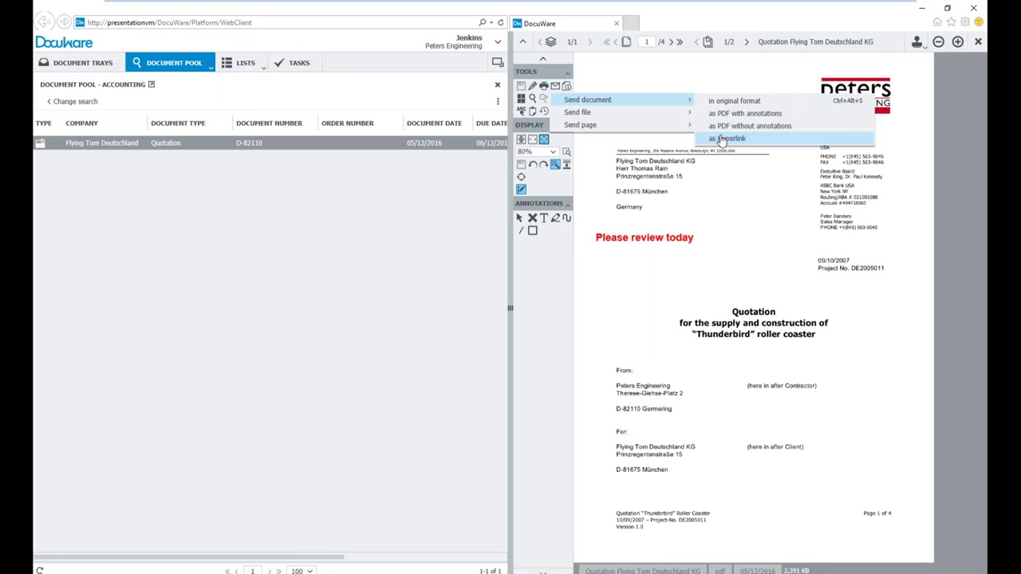
left_click(423, 308)
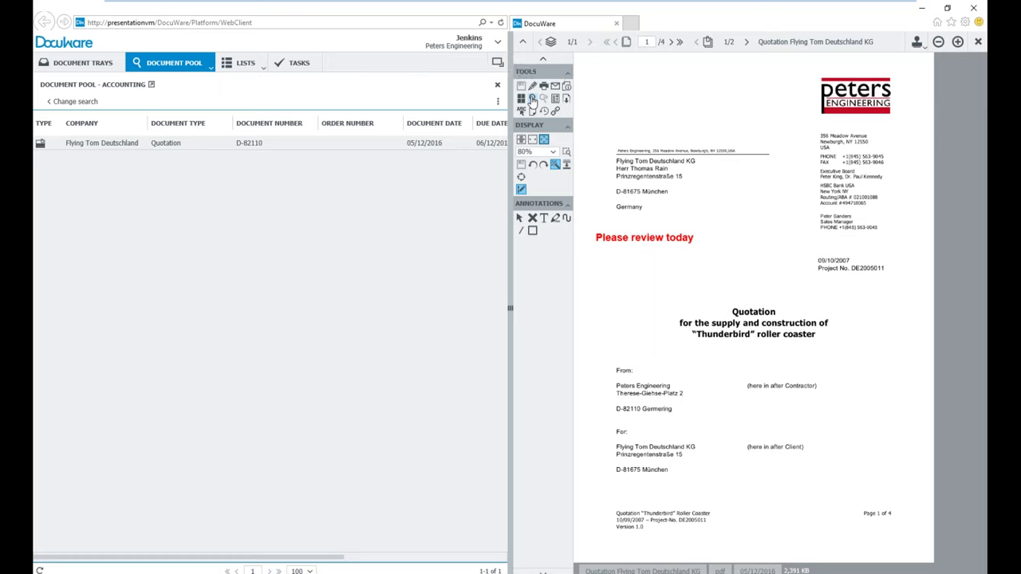
Zoom in on the footer area below the client's address on page 1 and fit the whole page again
left_click(565, 154)
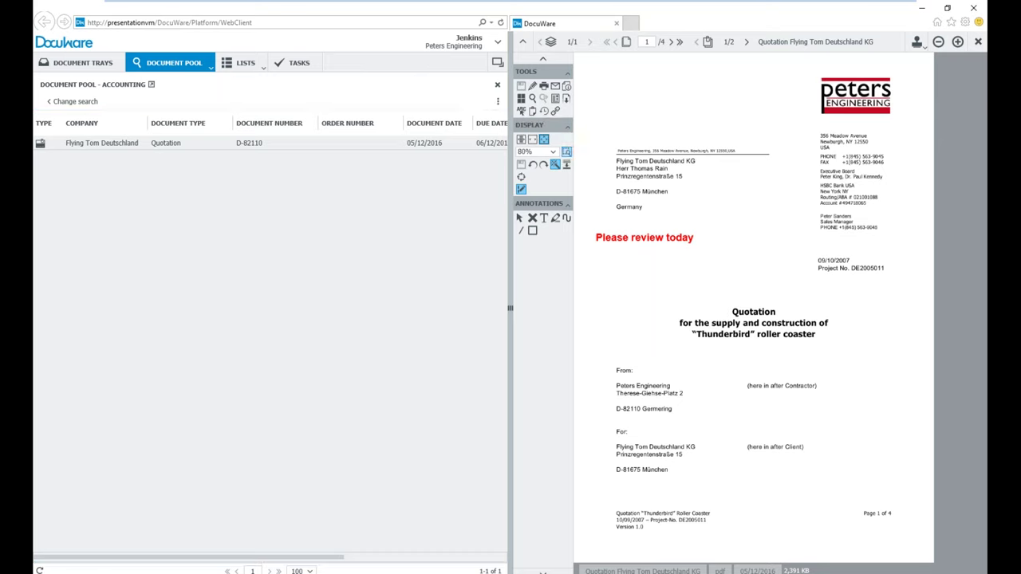
left_click_drag(609, 464, 676, 479)
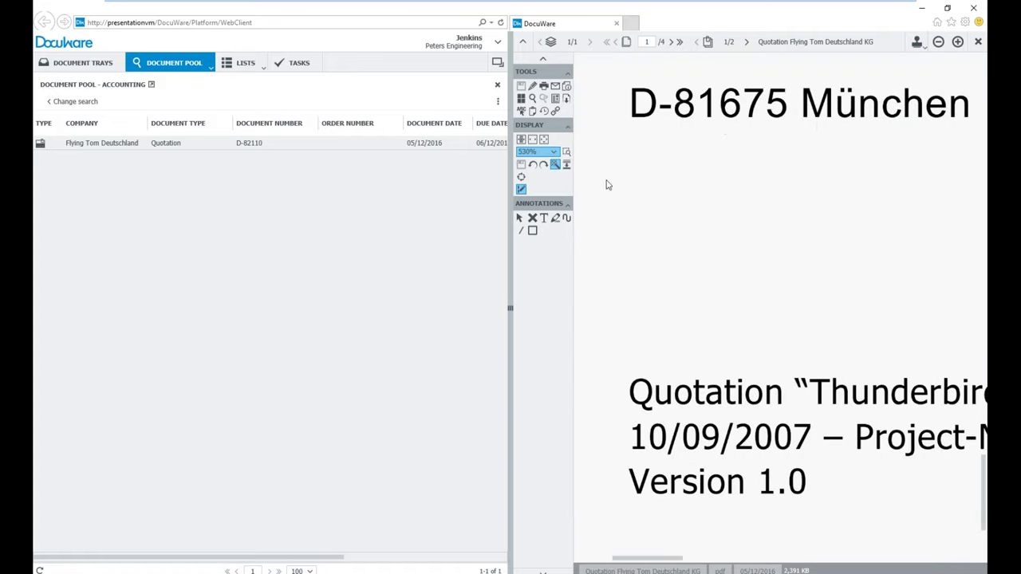
left_click(544, 139)
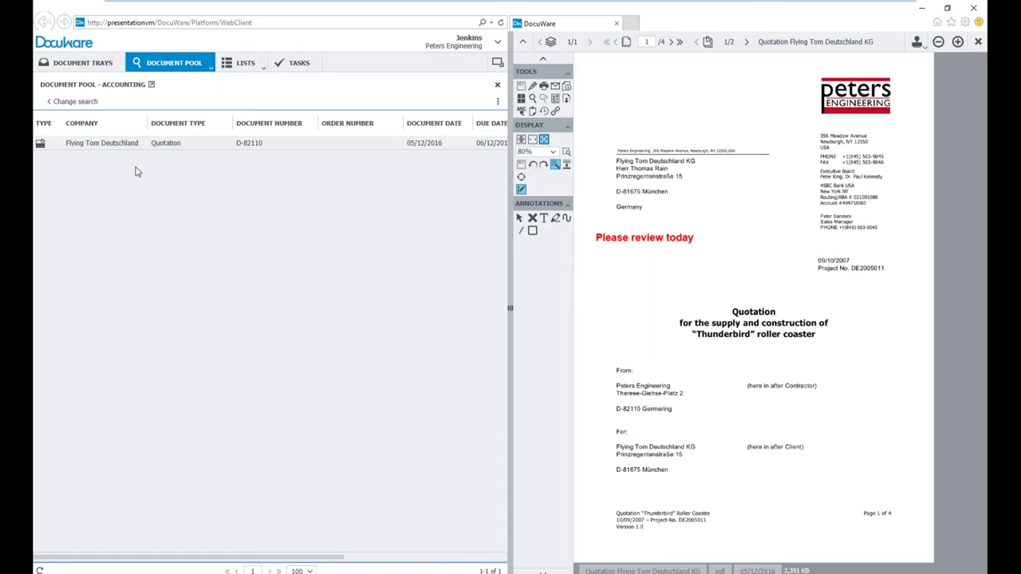
Reset the Accounting search criteria, check the available Document Pool searches, and list all documents with an empty search
left_click(75, 101)
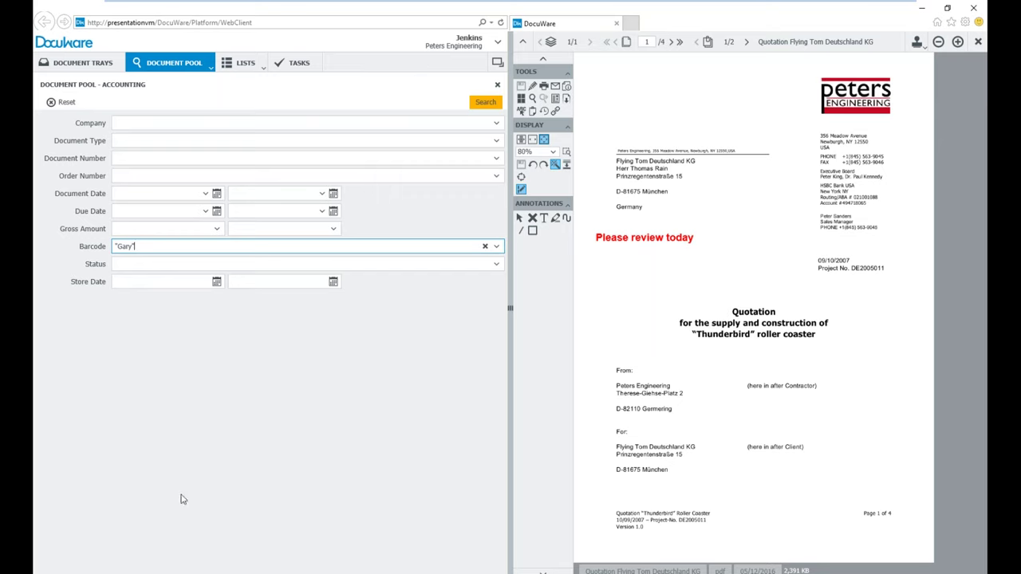
left_click(61, 103)
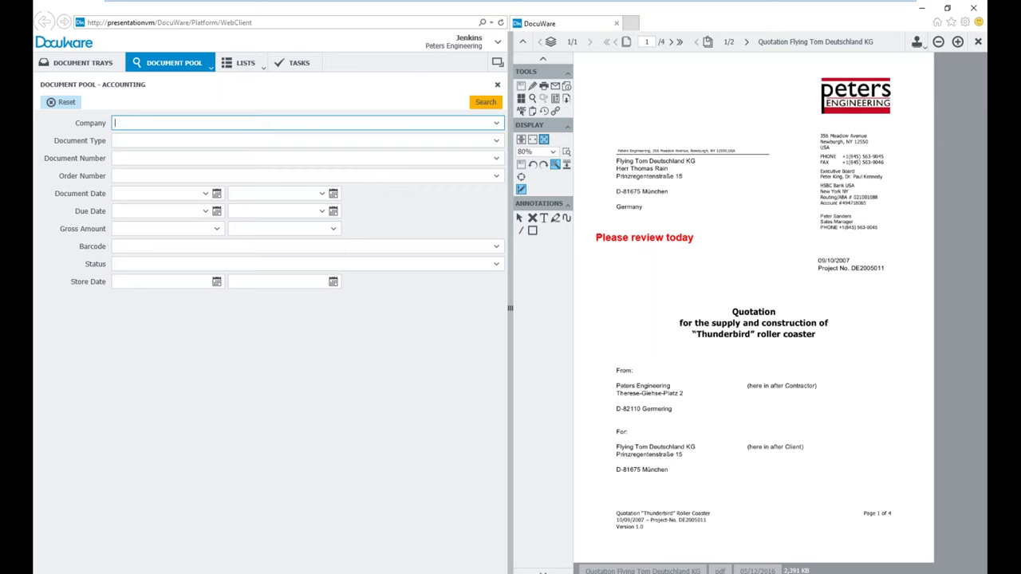
left_click(210, 68)
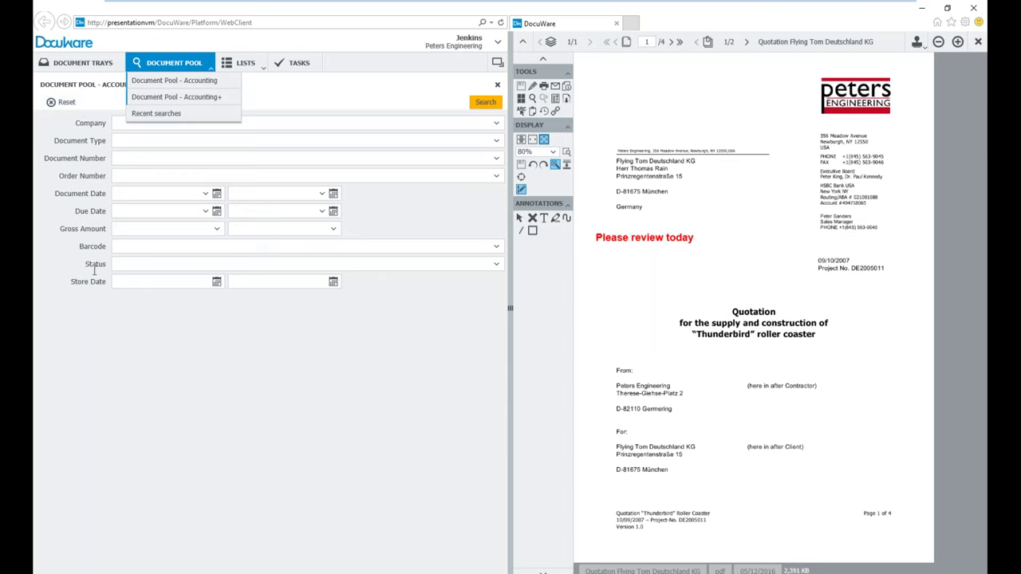
left_click(252, 107)
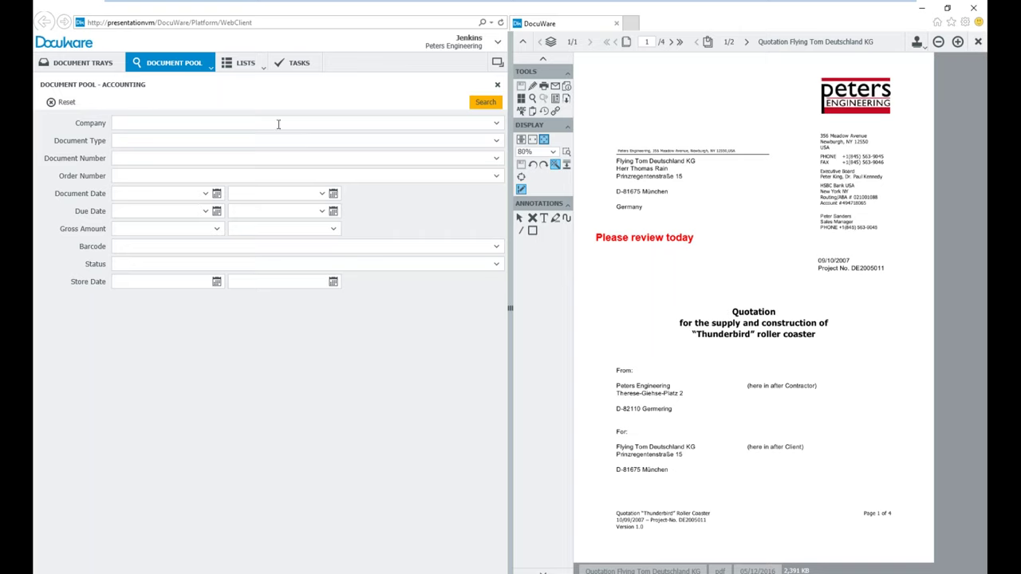
left_click(484, 104)
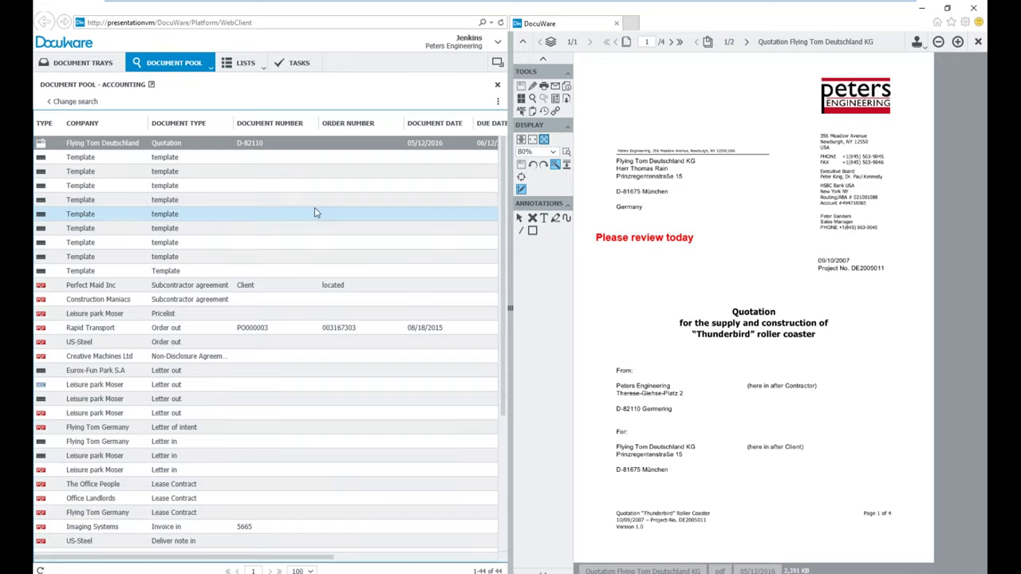
Widen the results list, move the Due Date column directly after Company, and widen that column
scroll(316, 256, "down", 1)
scroll(327, 363, "down", 3)
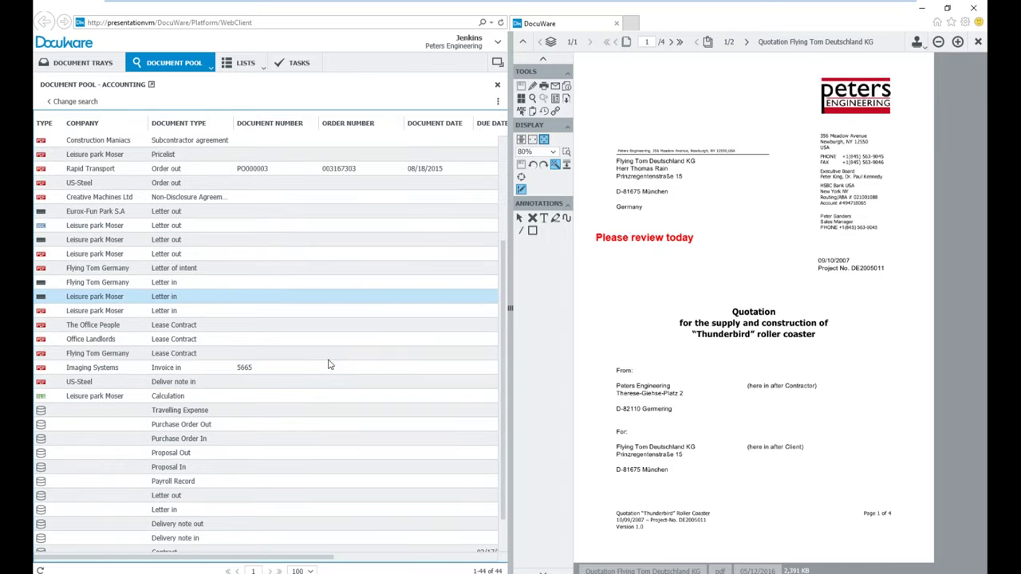
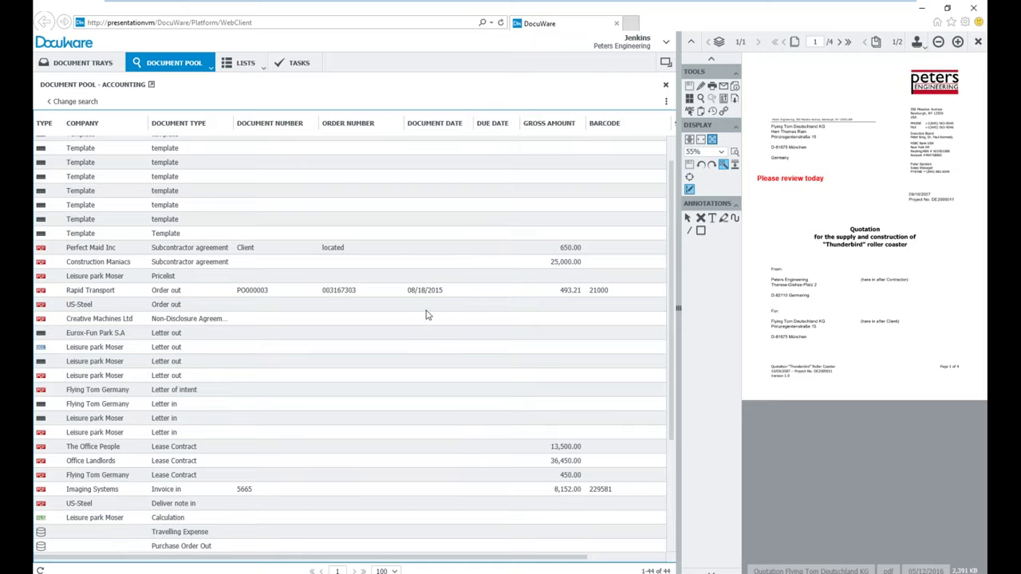
scroll(429, 313, "up", 2)
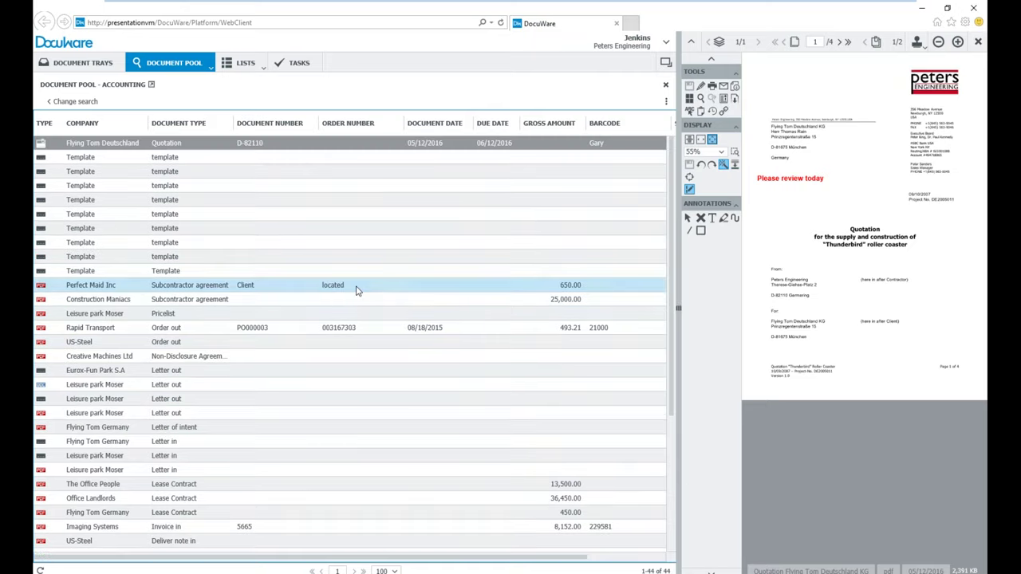
scroll(427, 300, "down", 2)
scroll(501, 374, "down", 3)
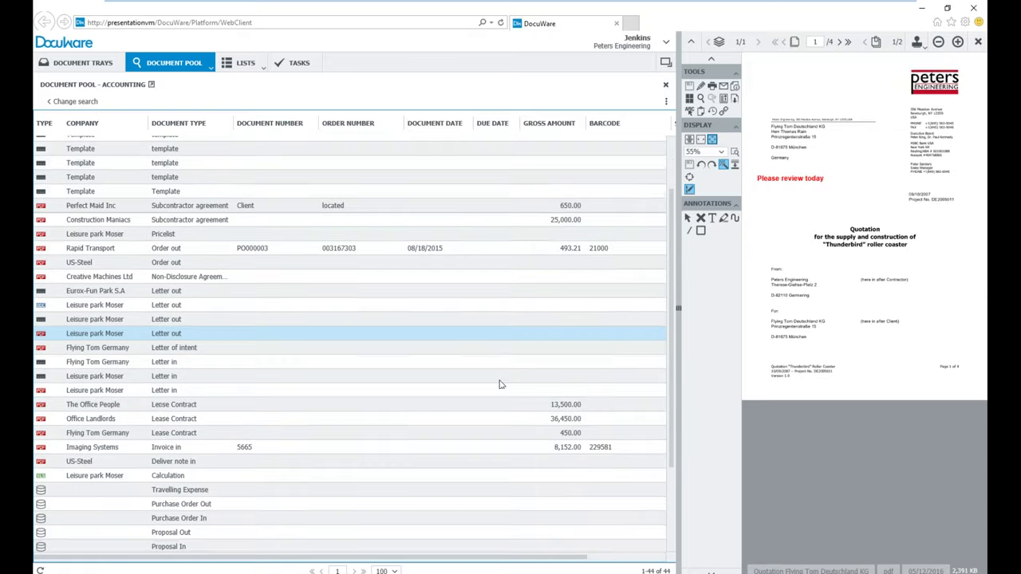
scroll(495, 389, "up", 5)
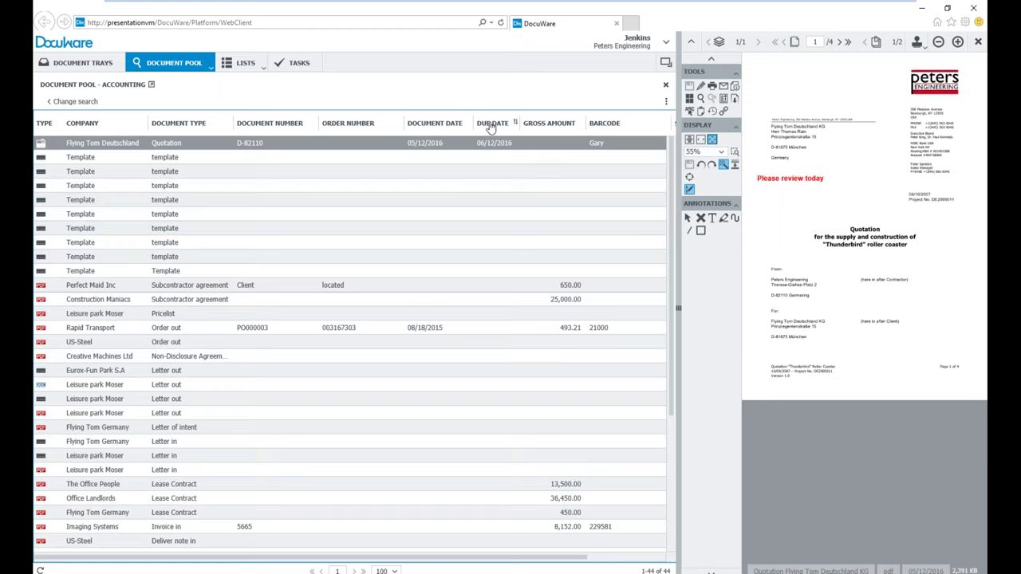
left_click_drag(492, 127, 144, 124)
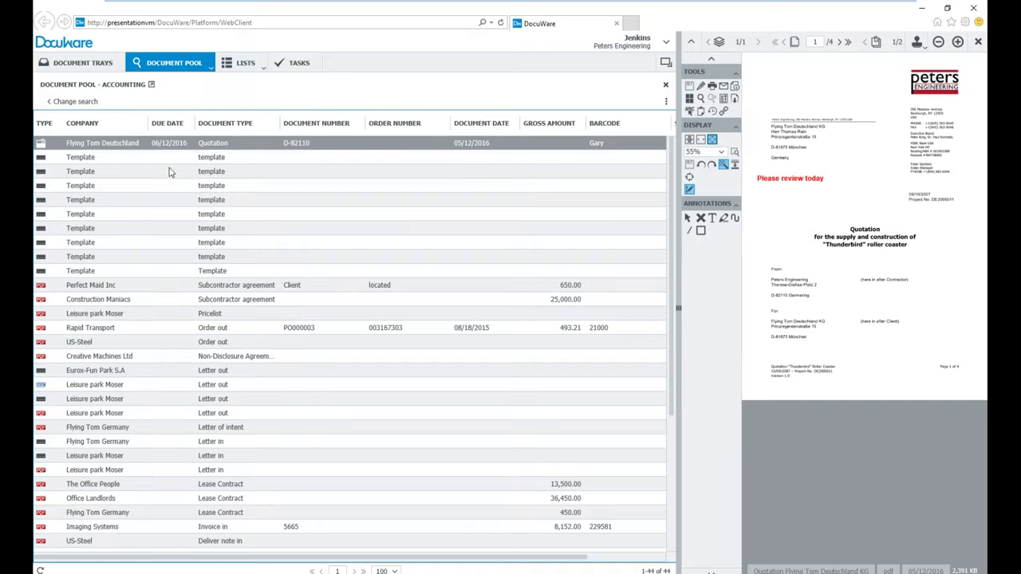
left_click_drag(192, 123, 281, 125)
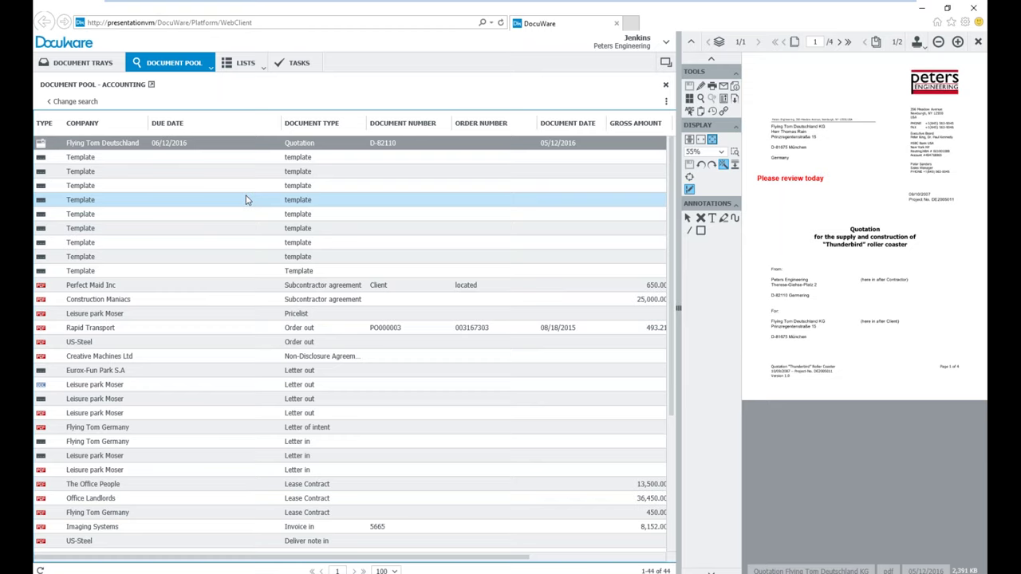
Sort the results by due date with the latest first, and re-sort them alphabetically by document type
left_click(169, 129)
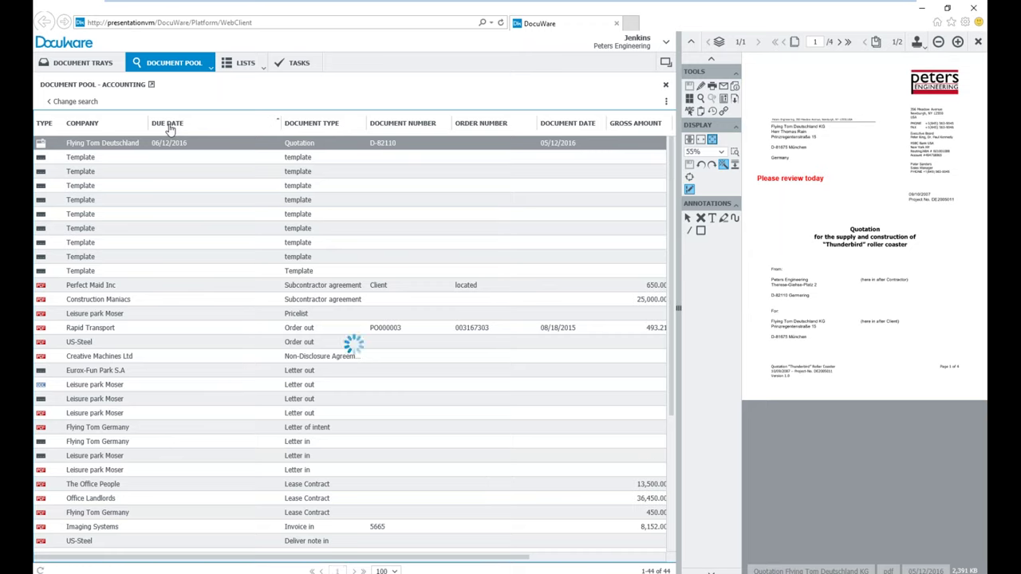
left_click(169, 129)
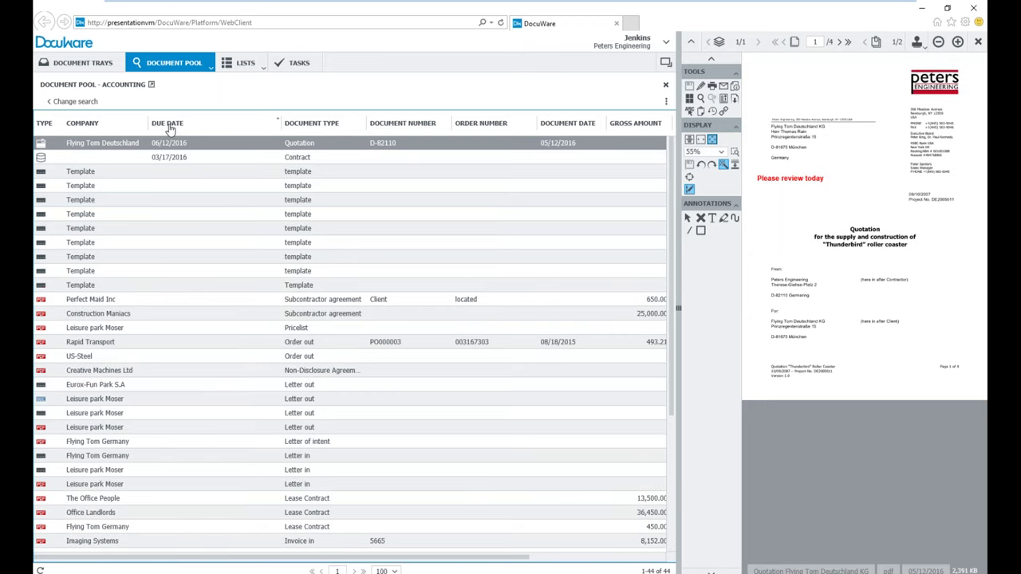
left_click(308, 128)
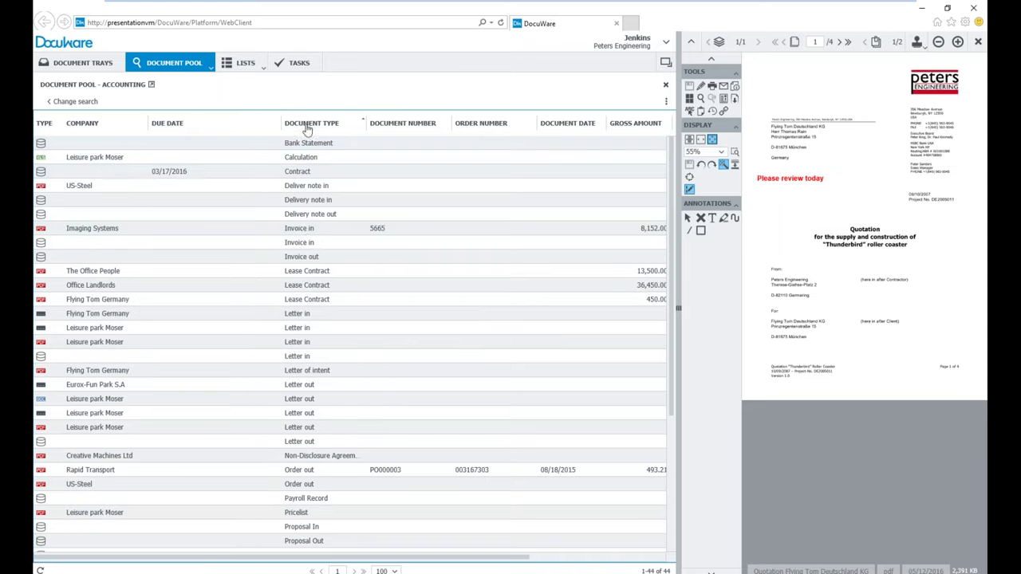
left_click(304, 171)
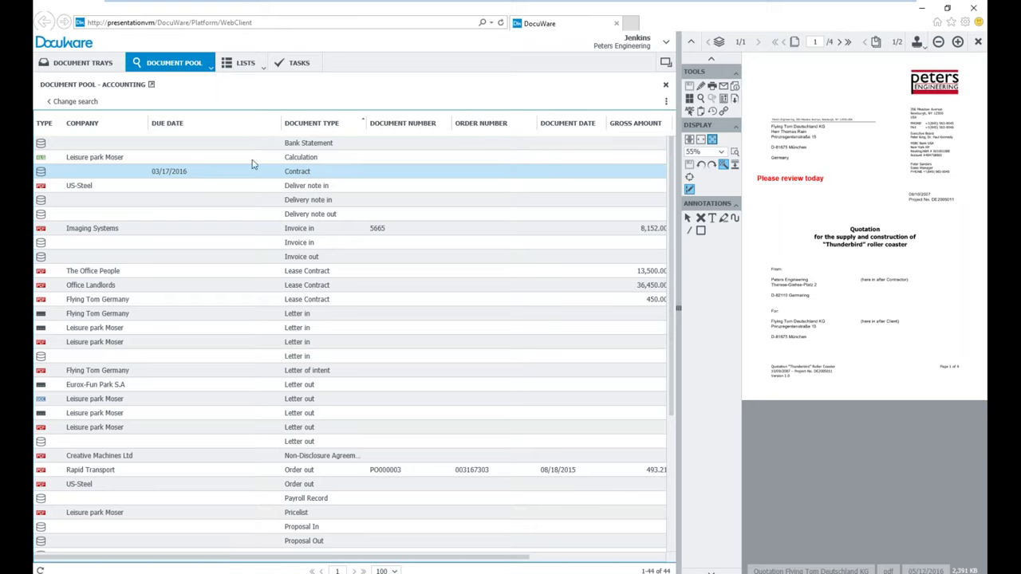
Change the search to list only documents from the company Leisure park Moser
left_click(75, 101)
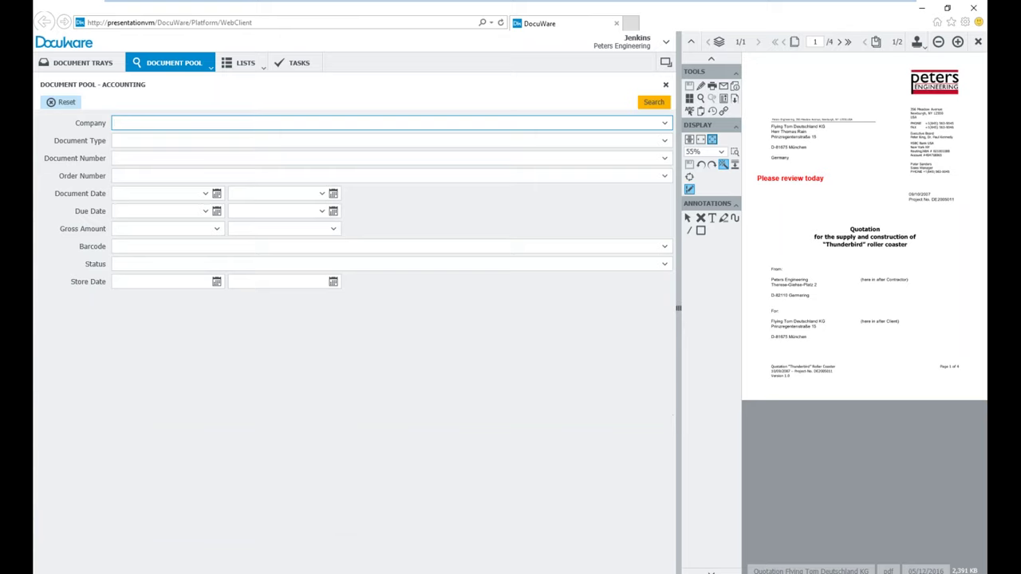
left_click(665, 123)
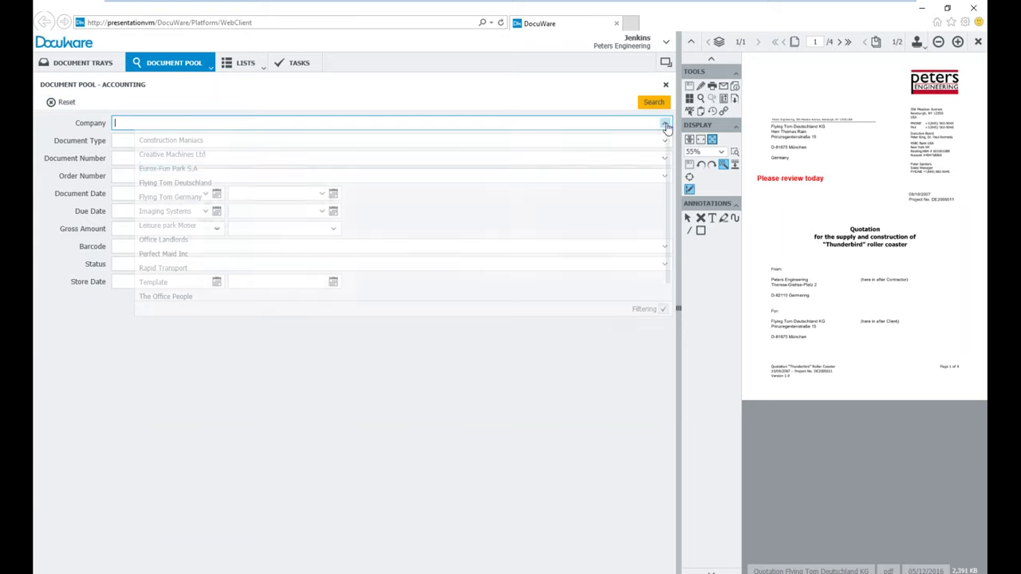
left_click(168, 225)
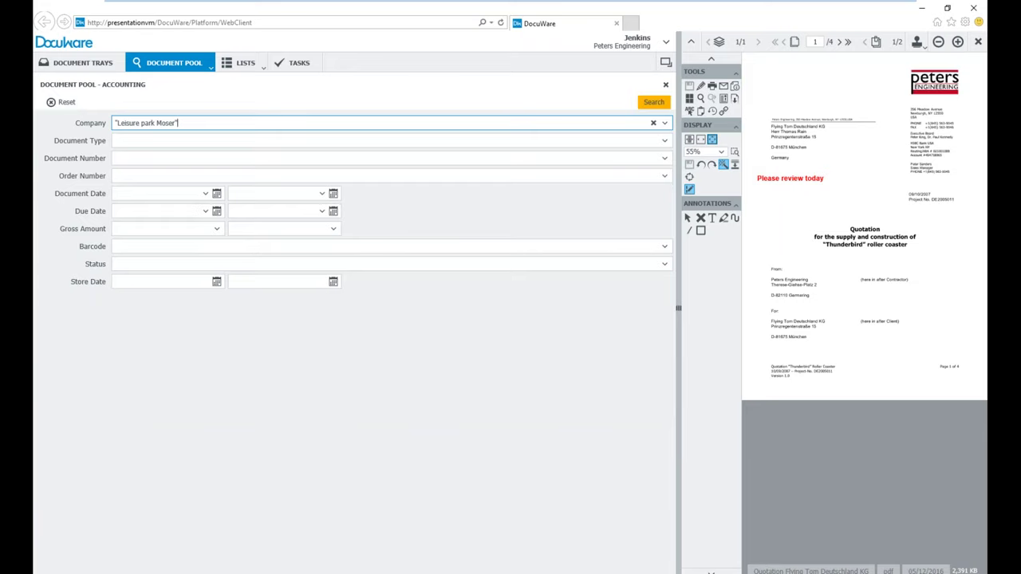
left_click(652, 103)
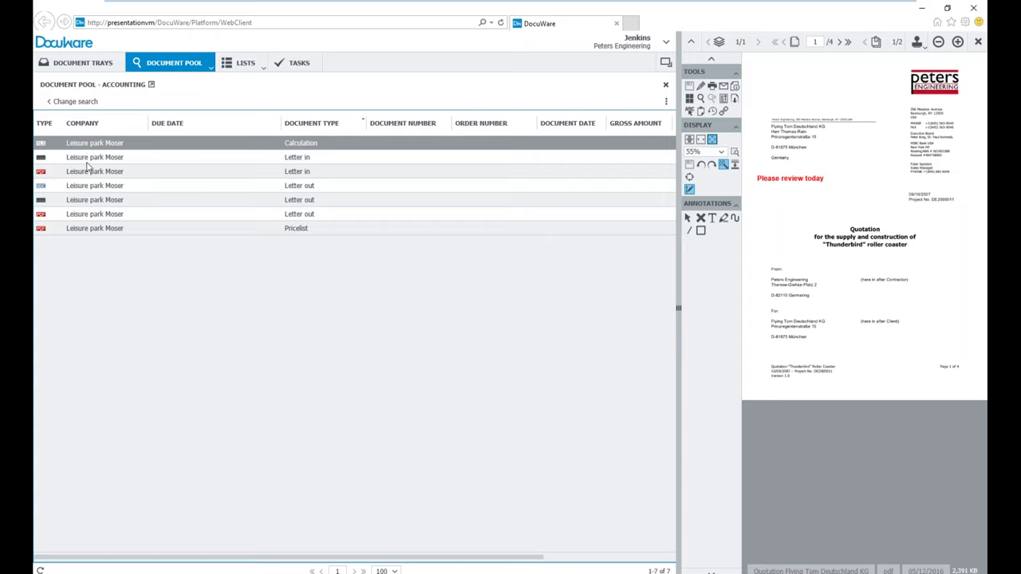
Reopen the search criteria and compare the Document Type choices with filtering turned off and back on
left_click(75, 102)
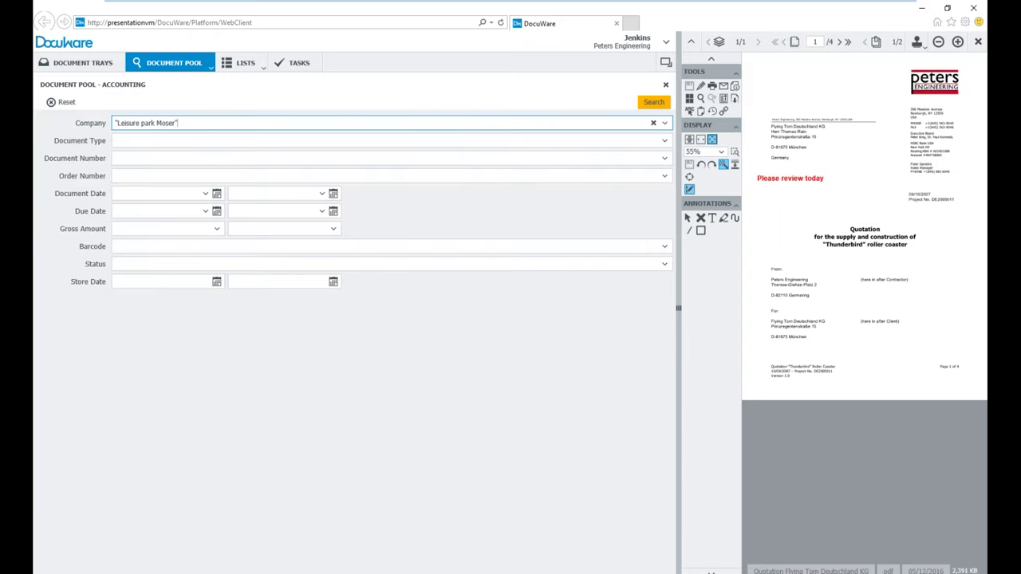
left_click(665, 141)
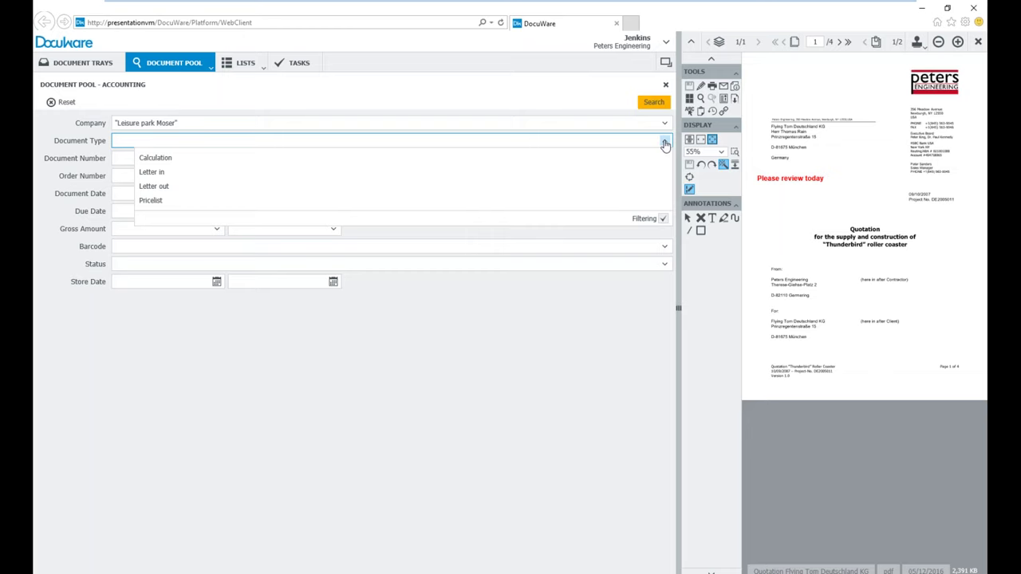
left_click(663, 218)
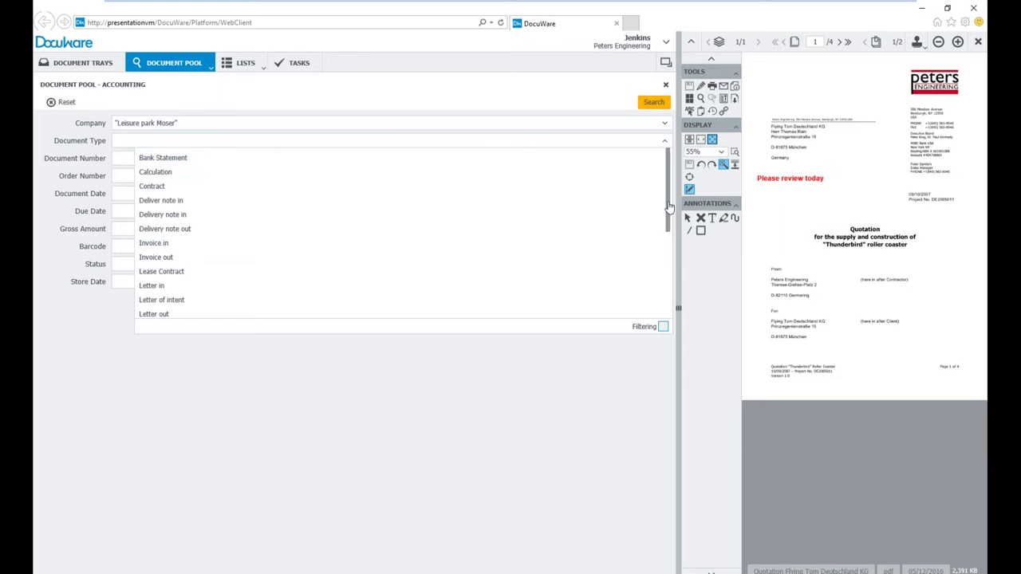
left_click_drag(669, 207, 662, 168)
left_click(663, 326)
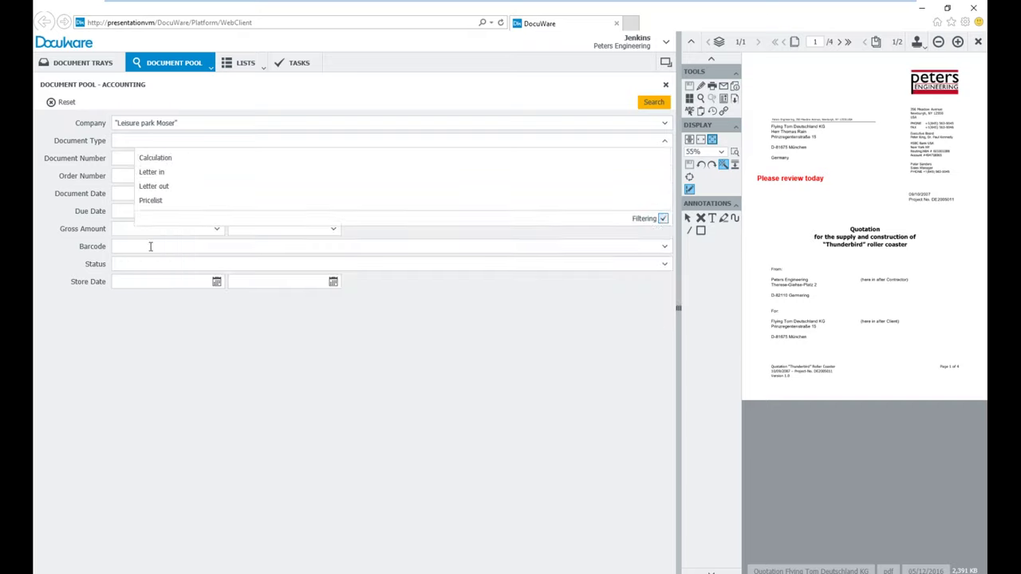
Search the Leisure park Moser documents for the document type Pricelist and return to the search criteria
left_click(152, 200)
left_click(653, 102)
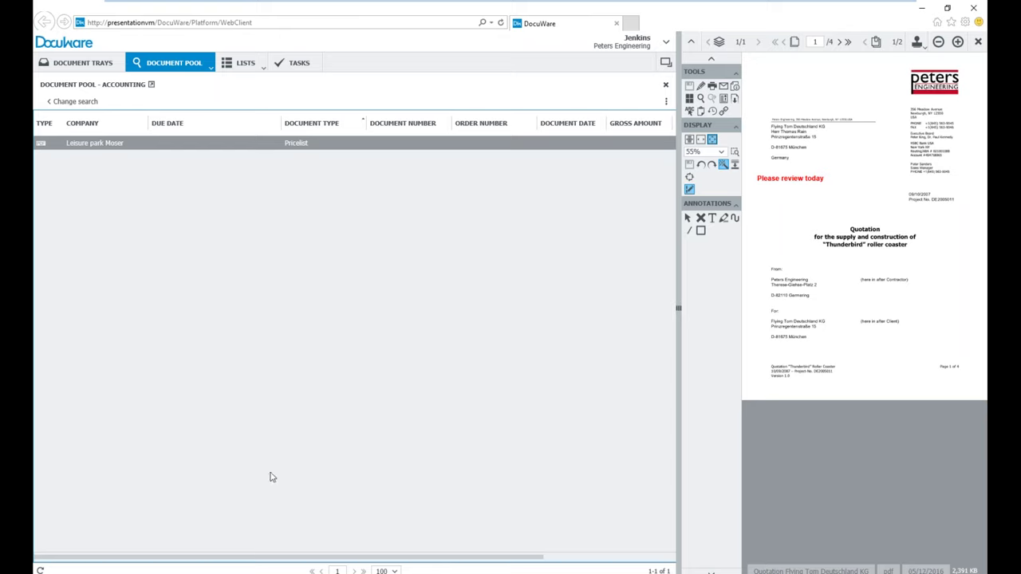
left_click(73, 101)
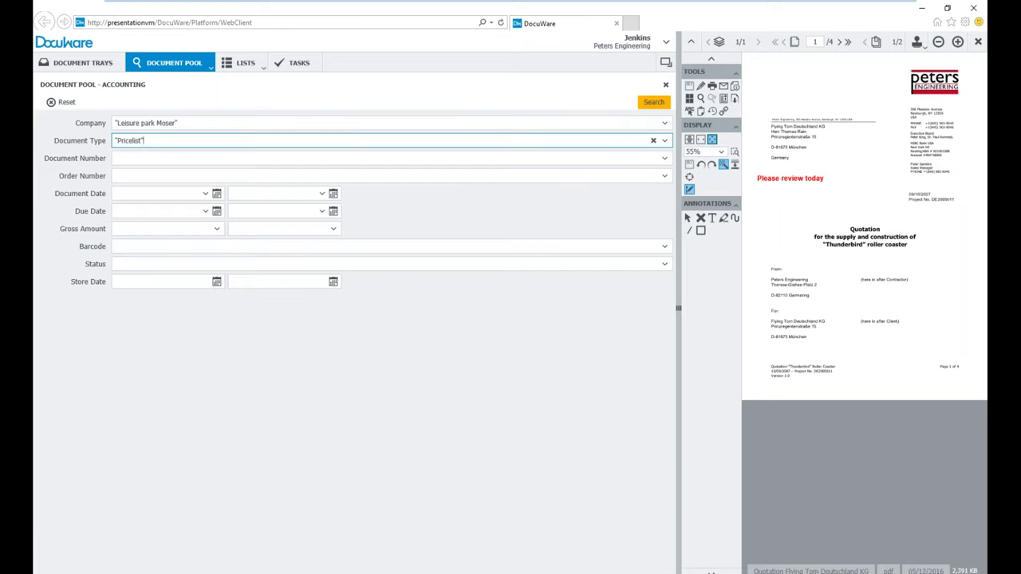
Extend the Company search criterion to "Leisure park Moser" OR flying tom germany
left_click(192, 124)
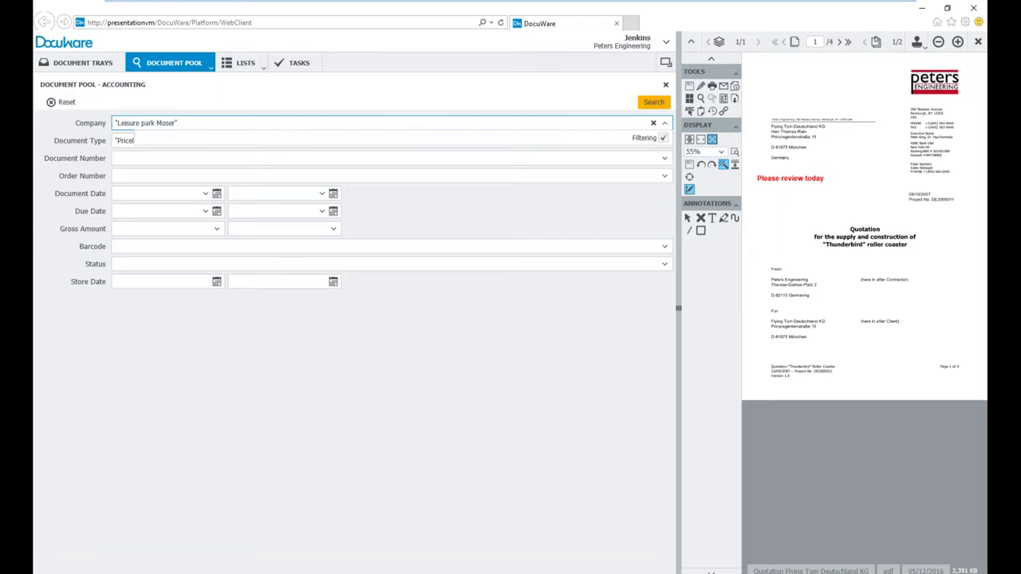
type("OR")
type("p")
key("BackSpace")
type("flying tom germany")
Clear the Document Type criterion, try the search for both companies, and return to the search criteria
left_click(133, 141)
type("\"Pricelist\"")
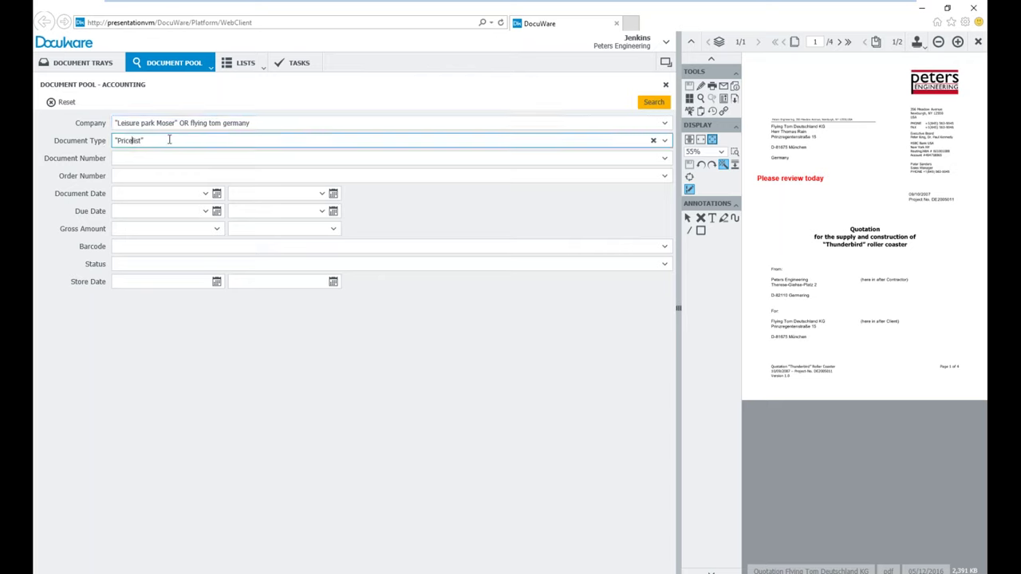
double_click(148, 145)
key("BackSpace")
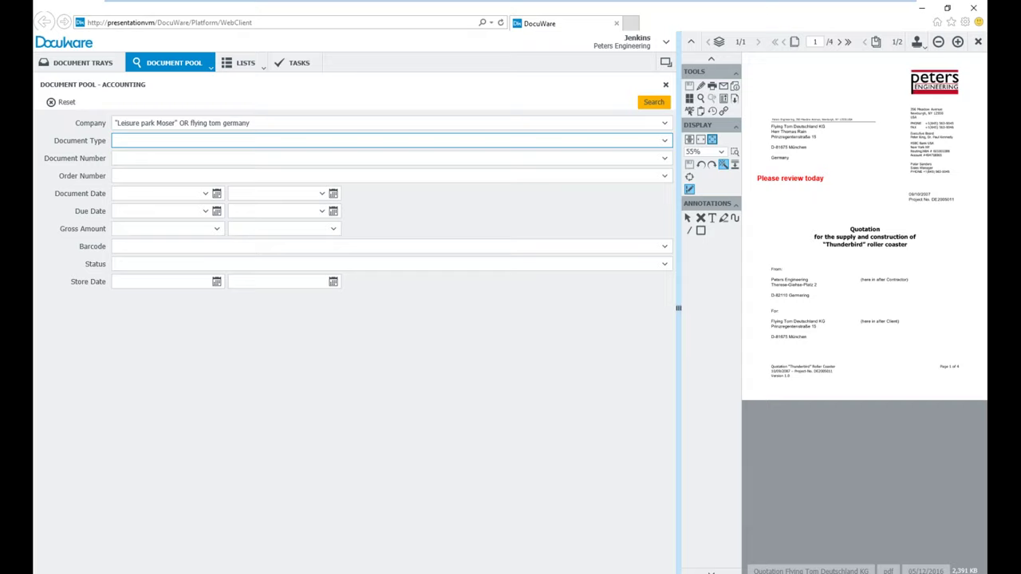
left_click(655, 103)
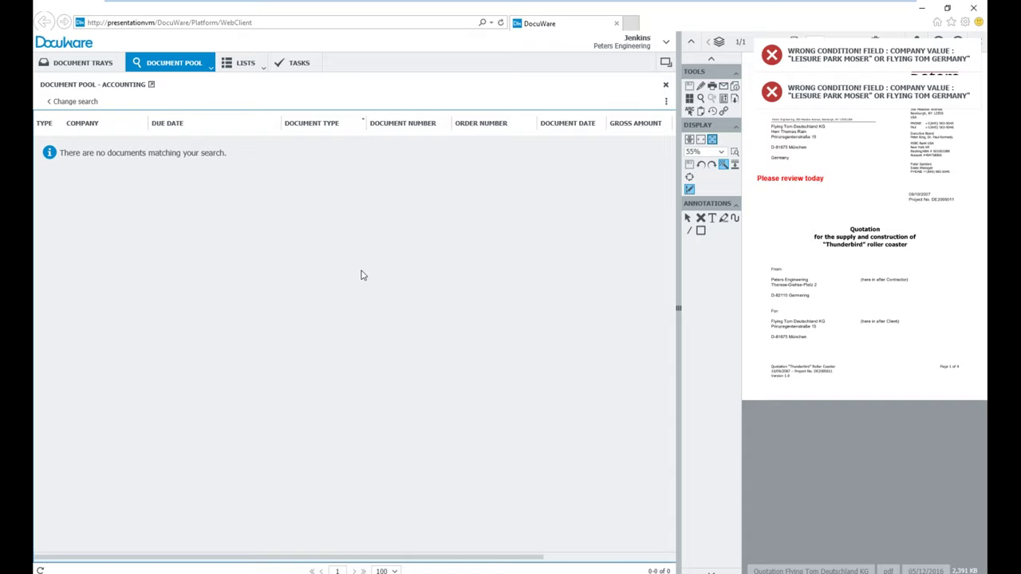
left_click(75, 101)
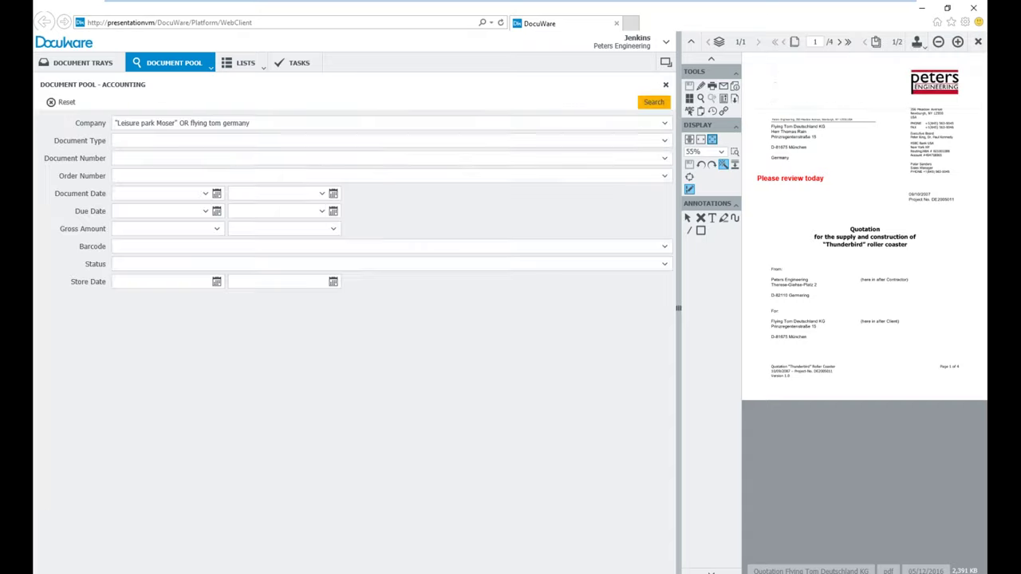
left_click(391, 140)
left_click(253, 372)
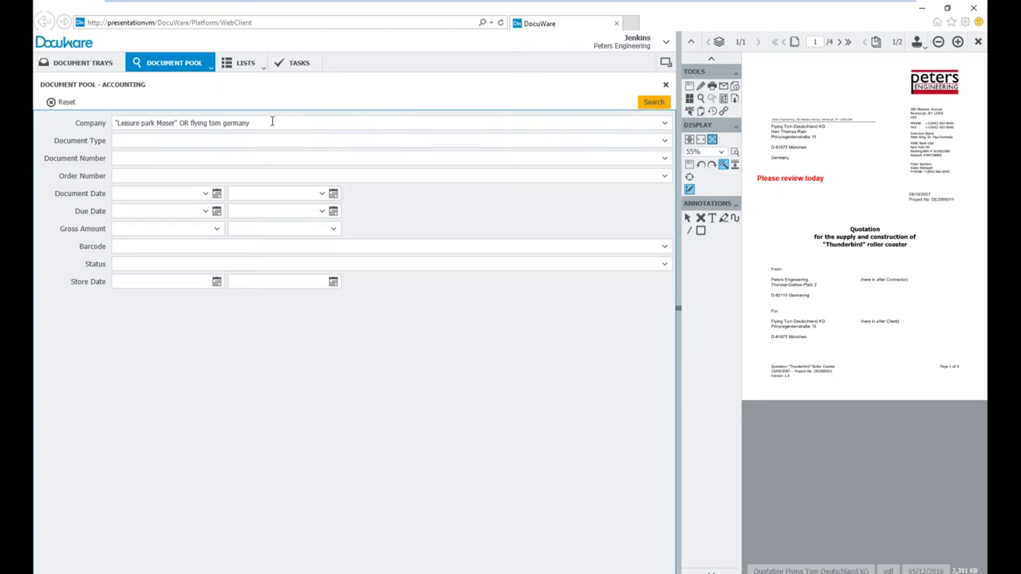
Reset all search criteria and close the Document Pool search
left_click(64, 102)
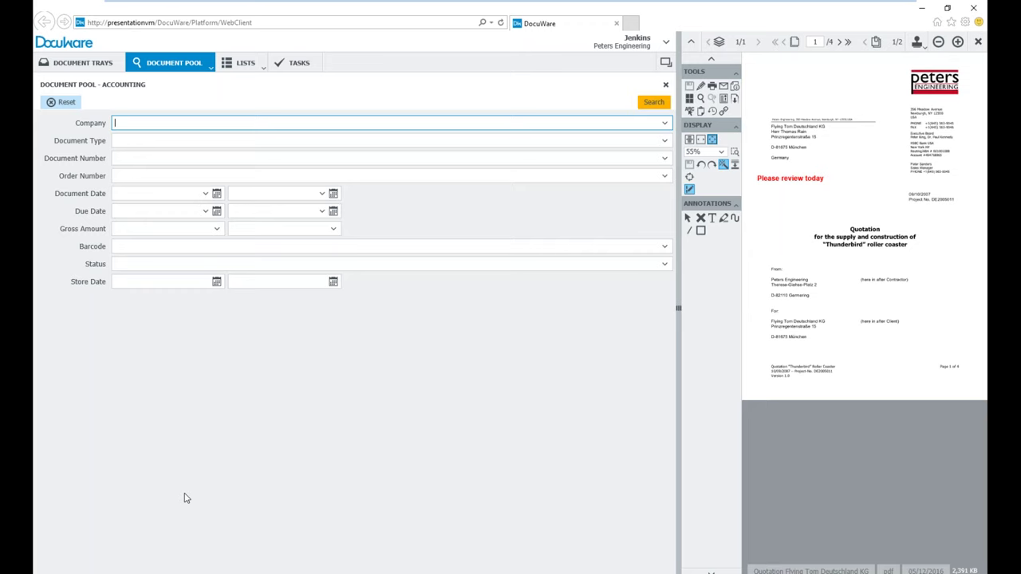
left_click(184, 498)
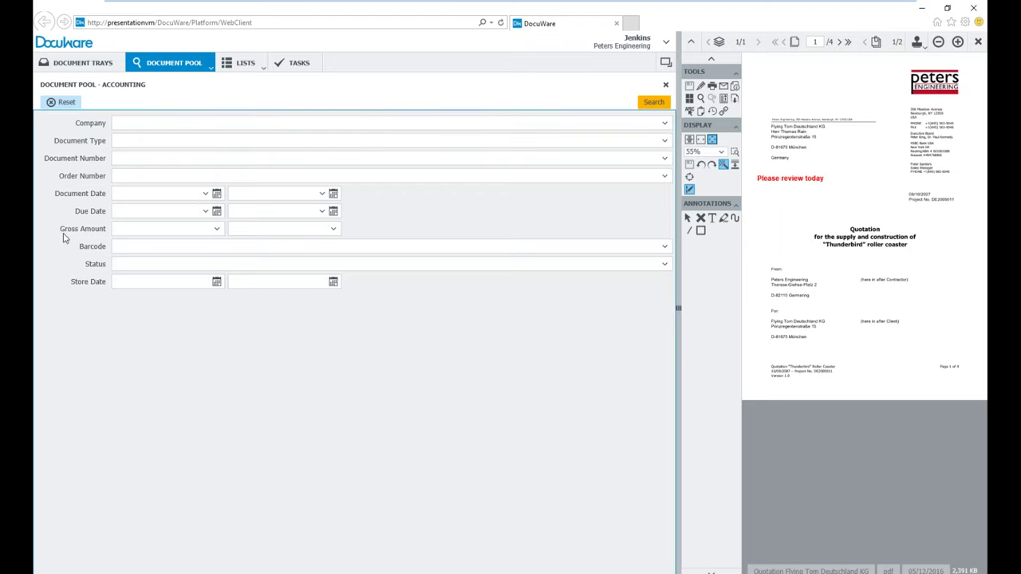
left_click(666, 85)
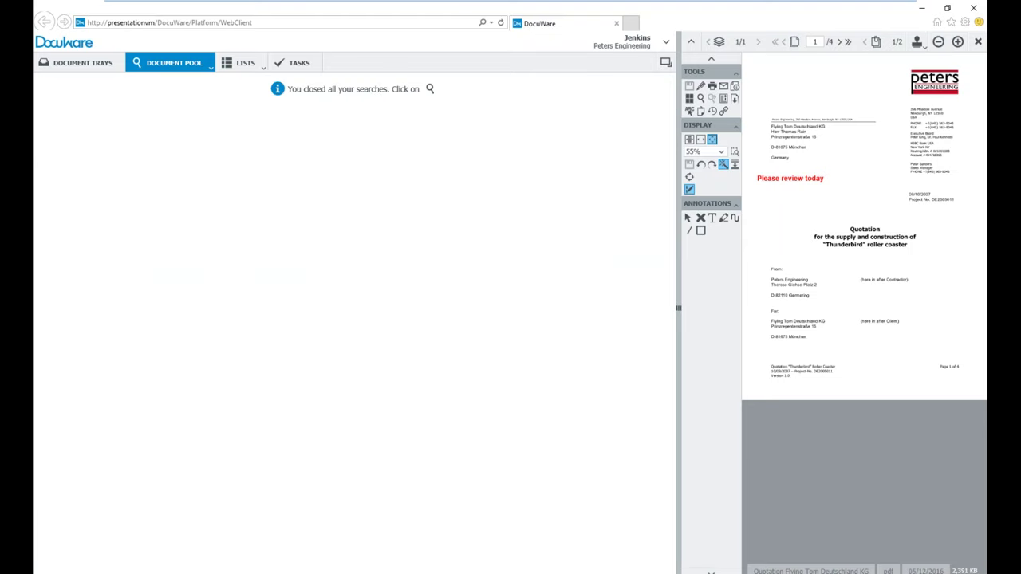
Return to the personal basket in the document trays and widen the document viewer pane
left_click(79, 62)
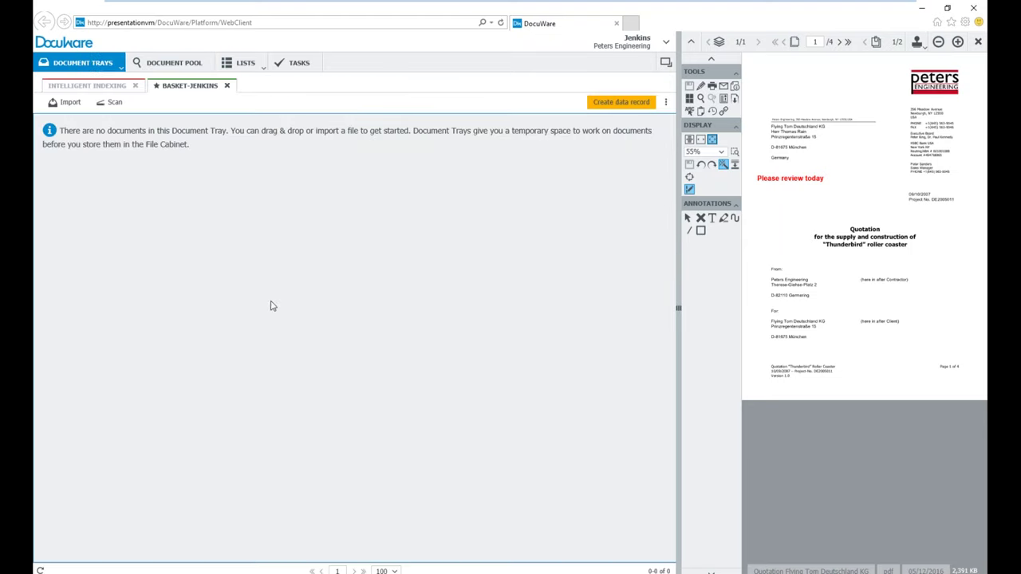
left_click(94, 85)
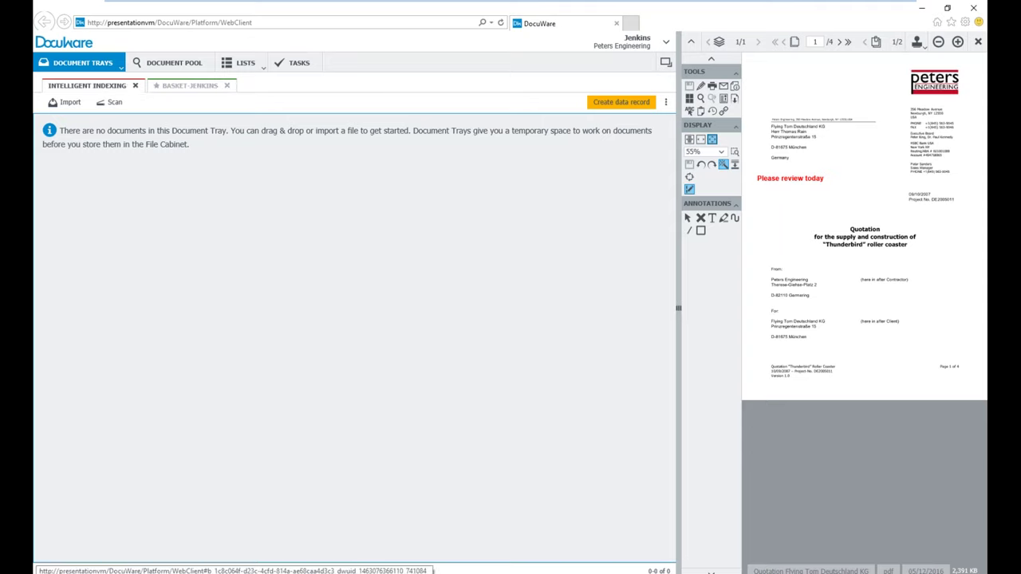
left_click(194, 89)
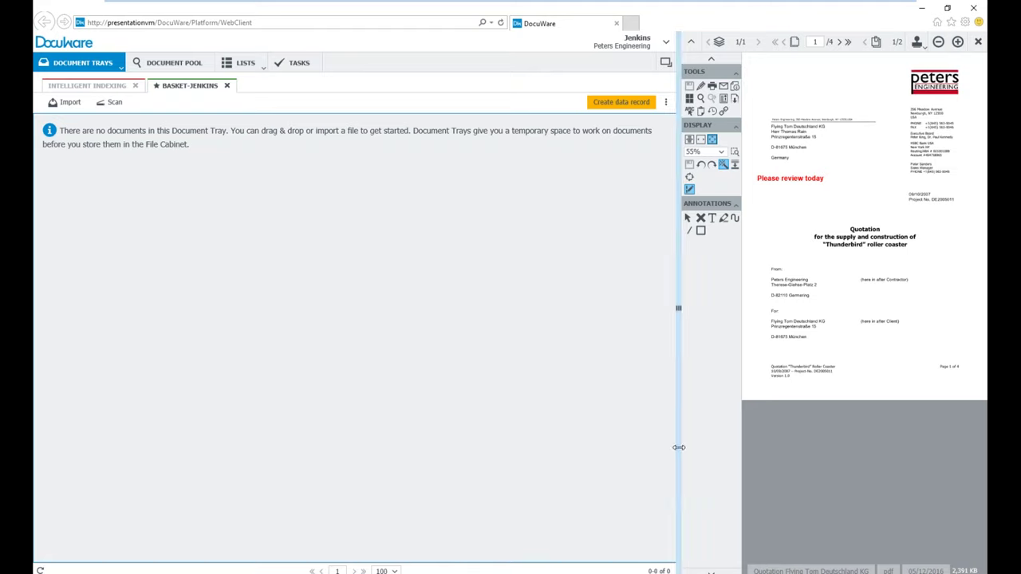
left_click_drag(679, 447, 528, 455)
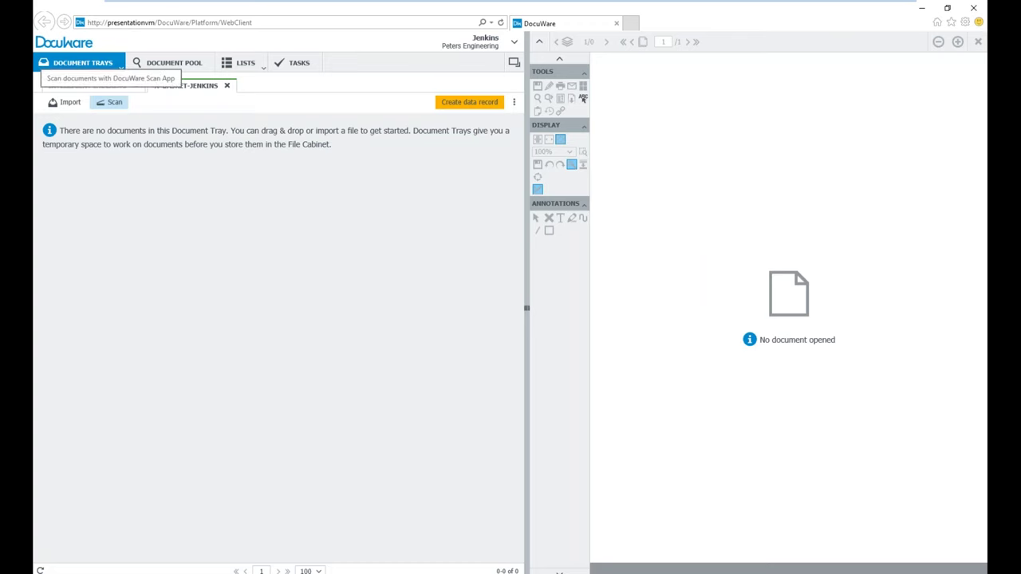
Scan documents in DocuWare Desktop Apps with the Barcode - Intelligent Indexing scan configuration, and minimise the scan window
left_click(112, 102)
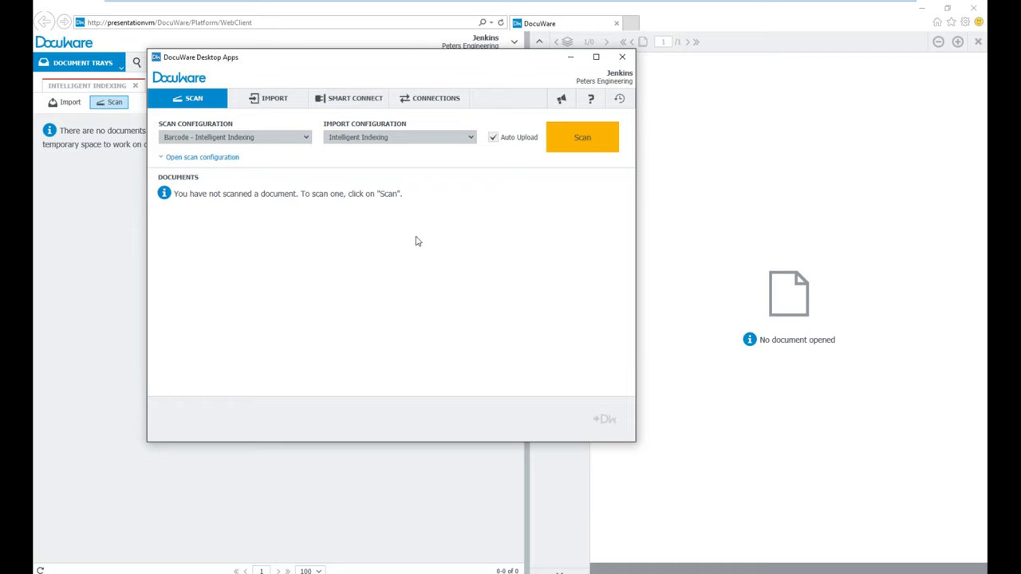
left_click(579, 138)
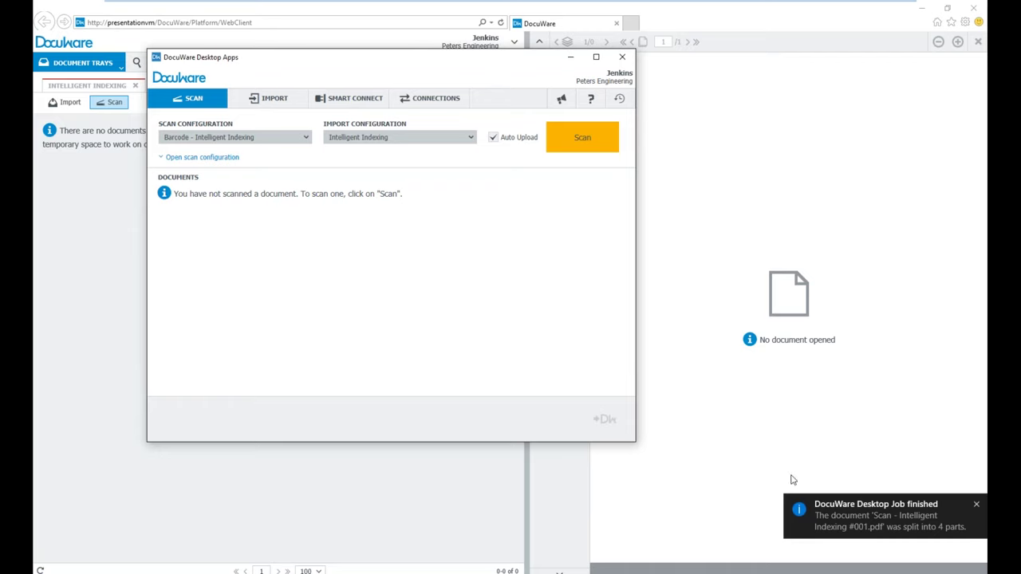
left_click(571, 56)
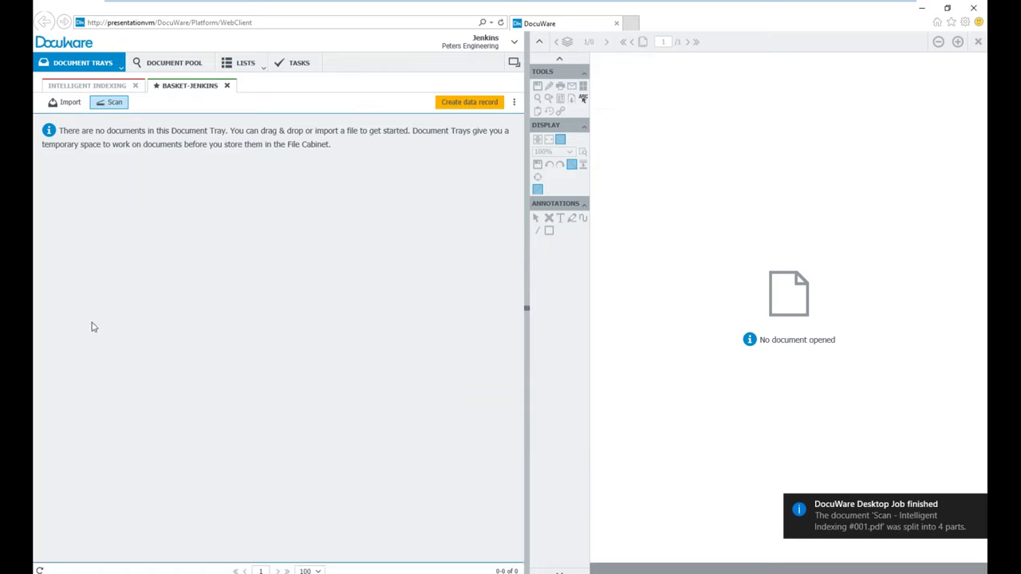
Load the newly scanned documents into the Intelligent Indexing document tray
left_click(40, 571)
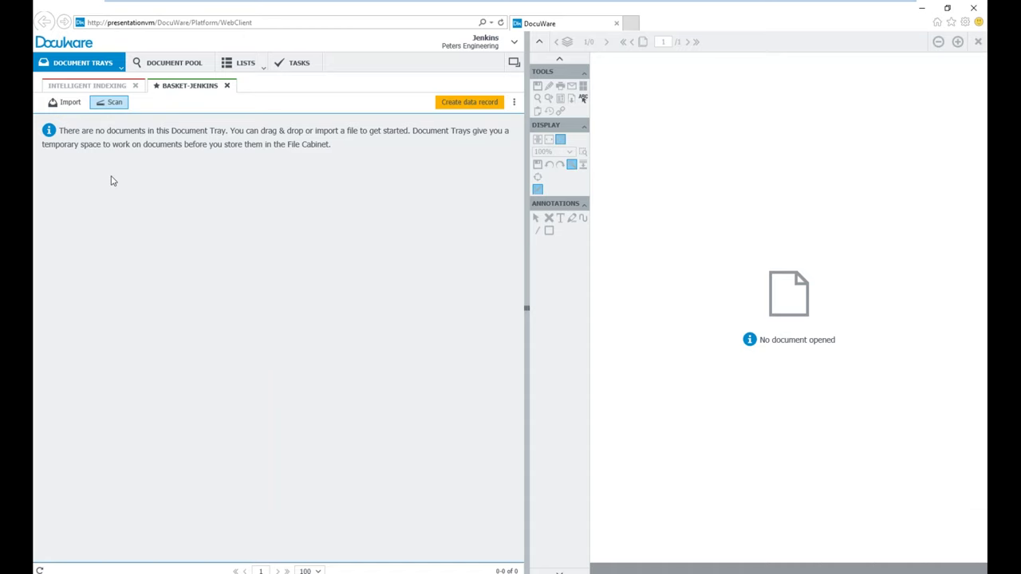
left_click(87, 86)
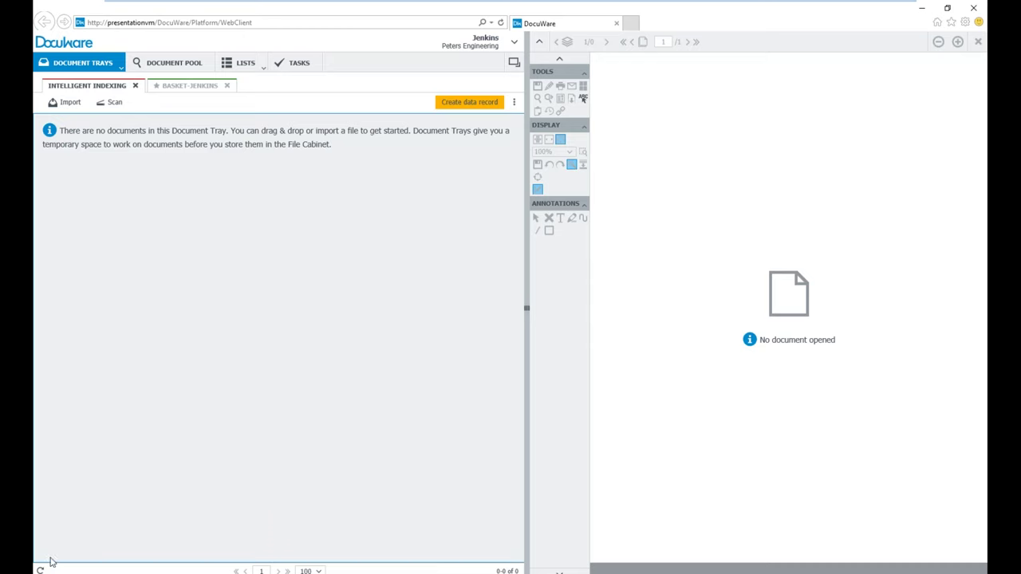
left_click(40, 571)
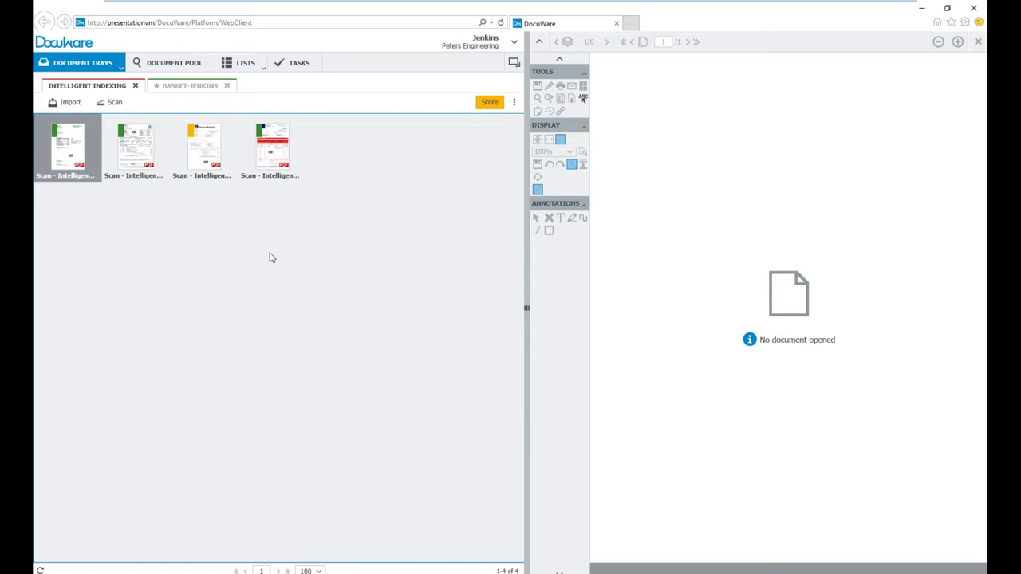
Open the third scanned document for storing and check its document number, dates and gross amount against the invoice
left_click(201, 153)
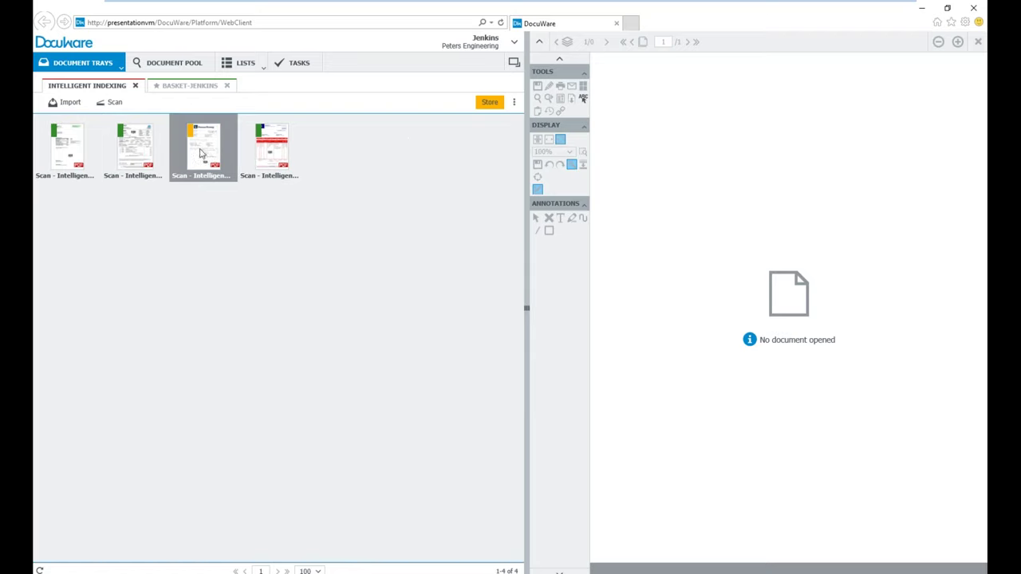
left_click(489, 101)
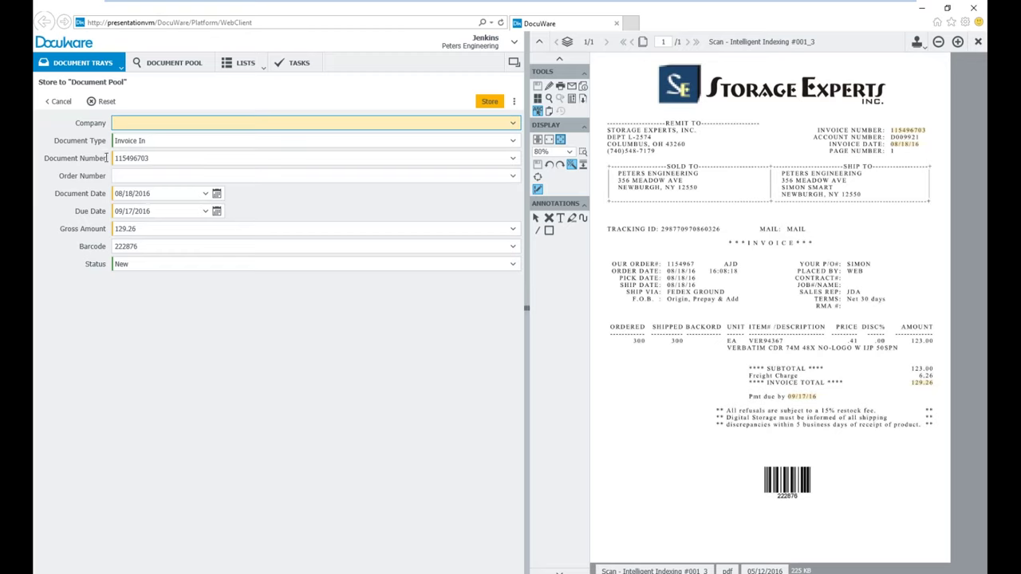
left_click(168, 158)
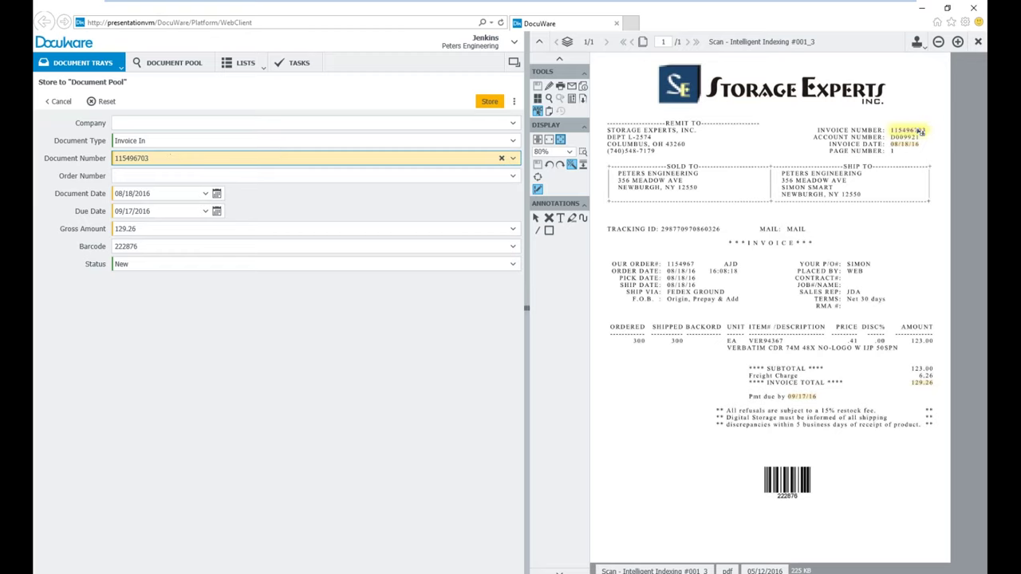
left_click(160, 193)
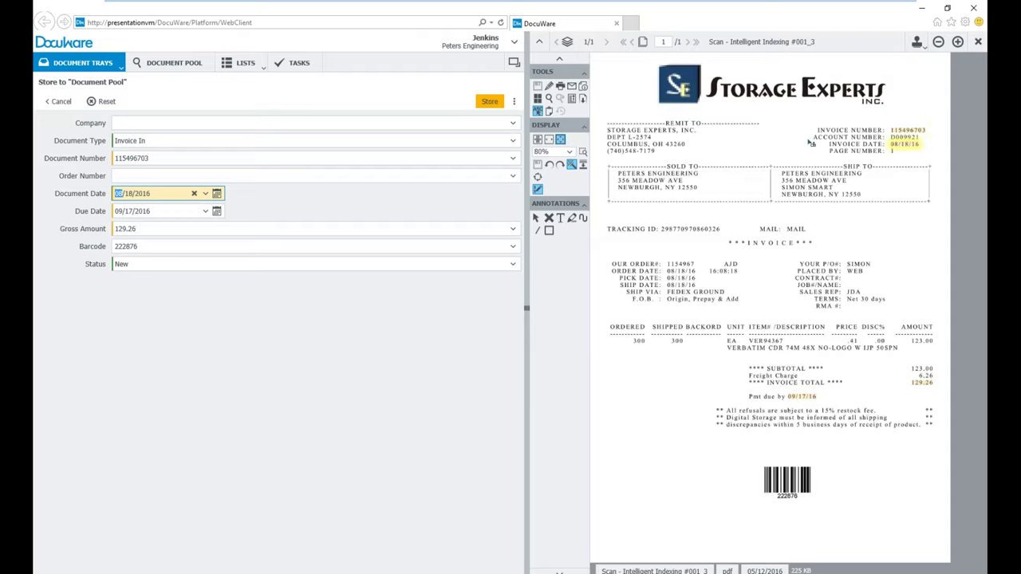
left_click(166, 229)
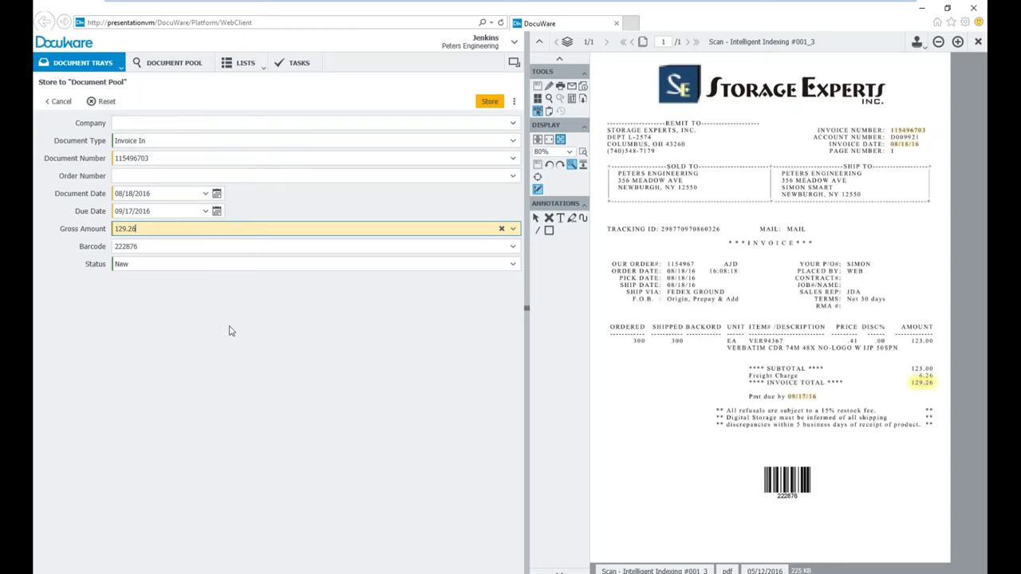
left_click(164, 211)
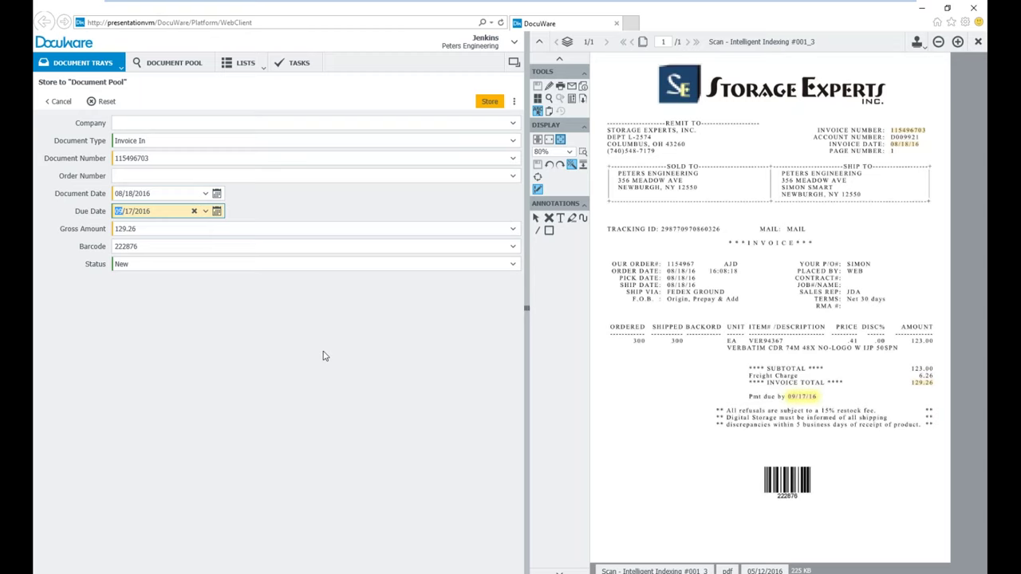
Take STORAGE EXPERTS from the invoice as the Company entry and store the document to the Document Pool
left_click(117, 124)
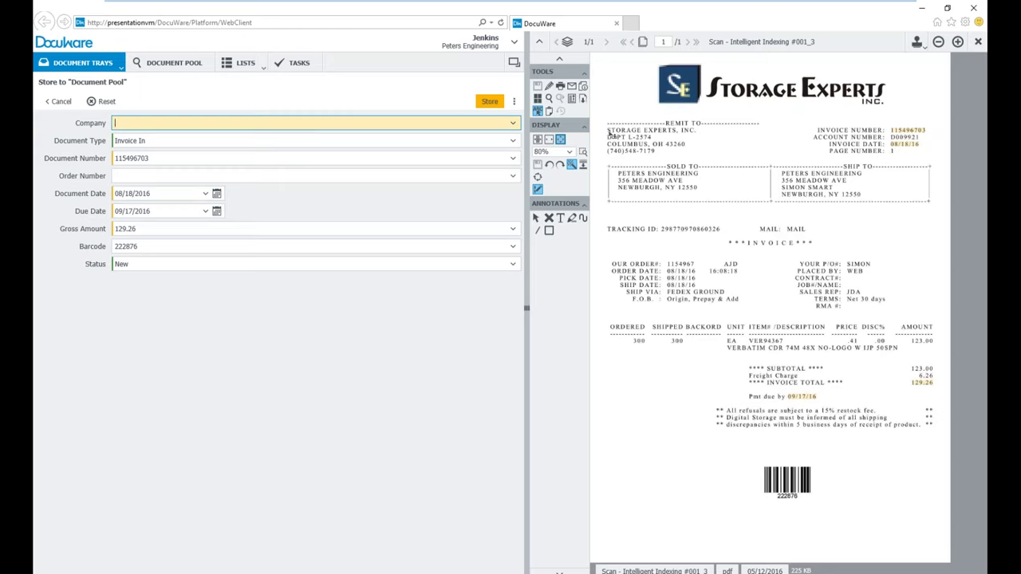
left_click_drag(606, 133, 666, 135)
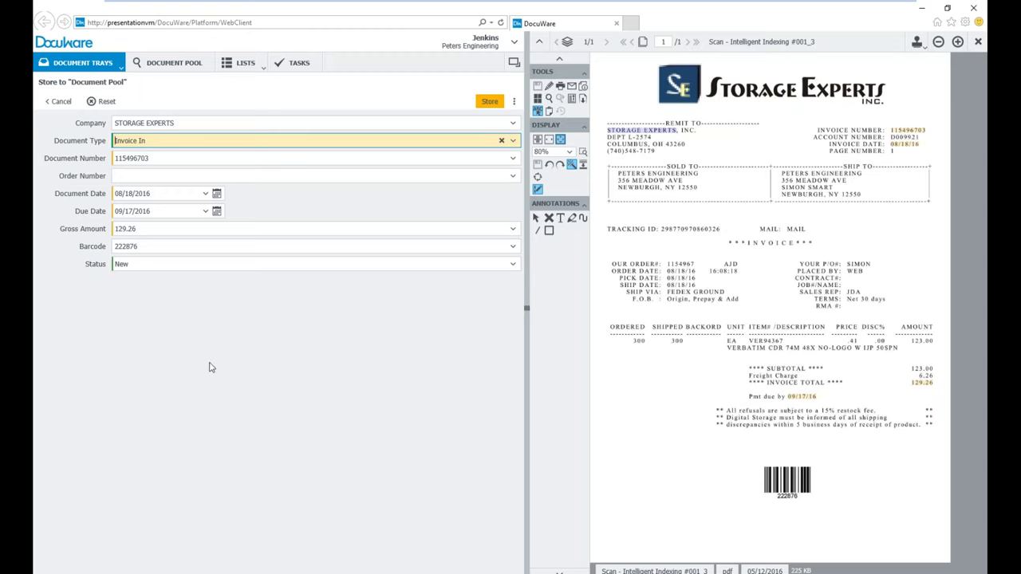
left_click(490, 101)
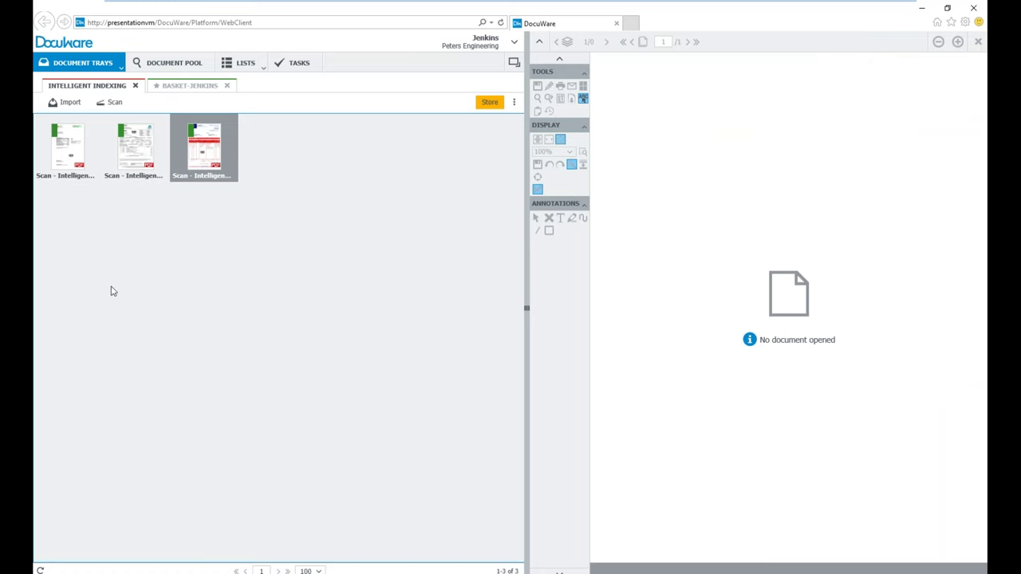
left_click(62, 134, "shift")
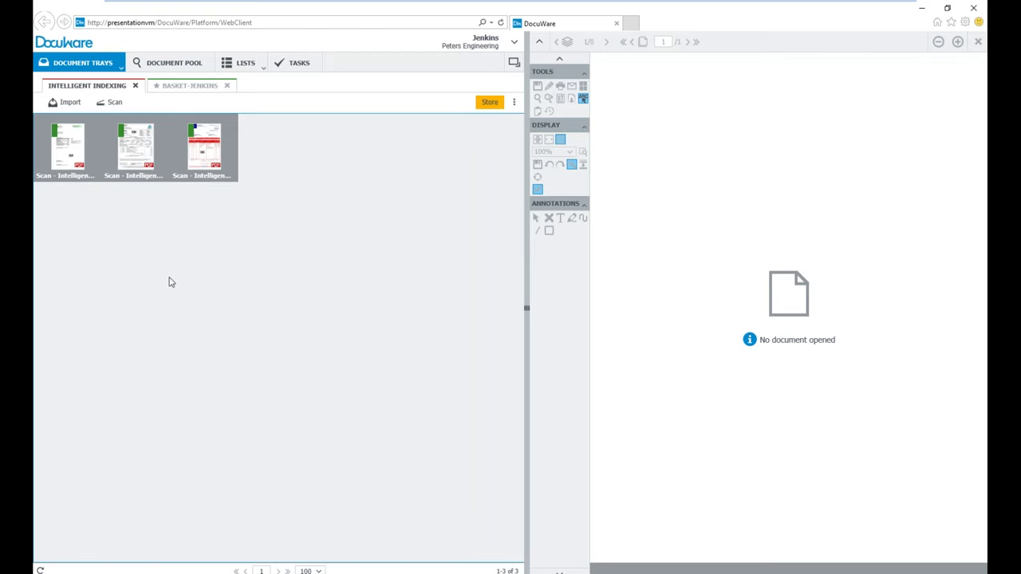
right_click(198, 159)
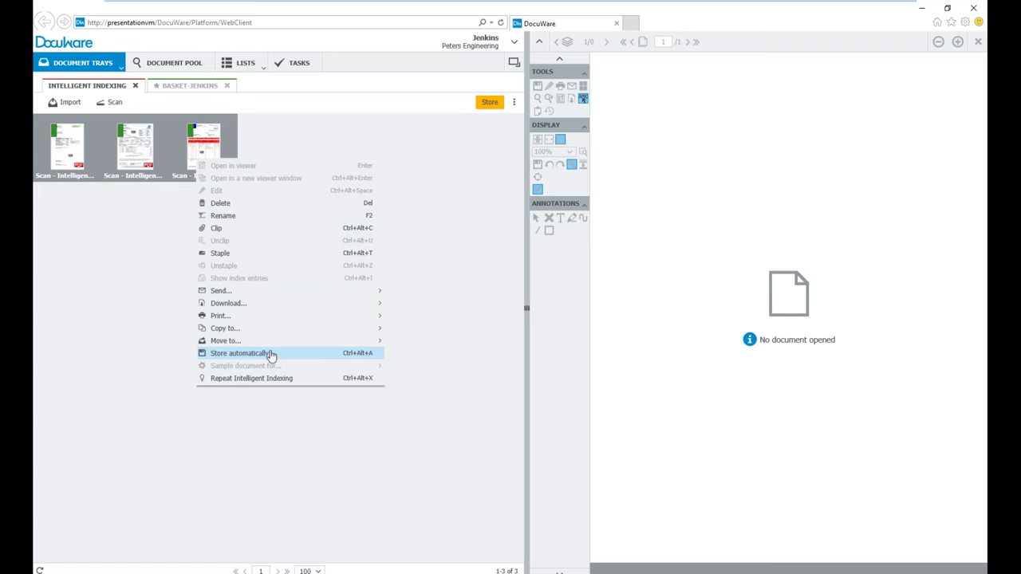
left_click(103, 319)
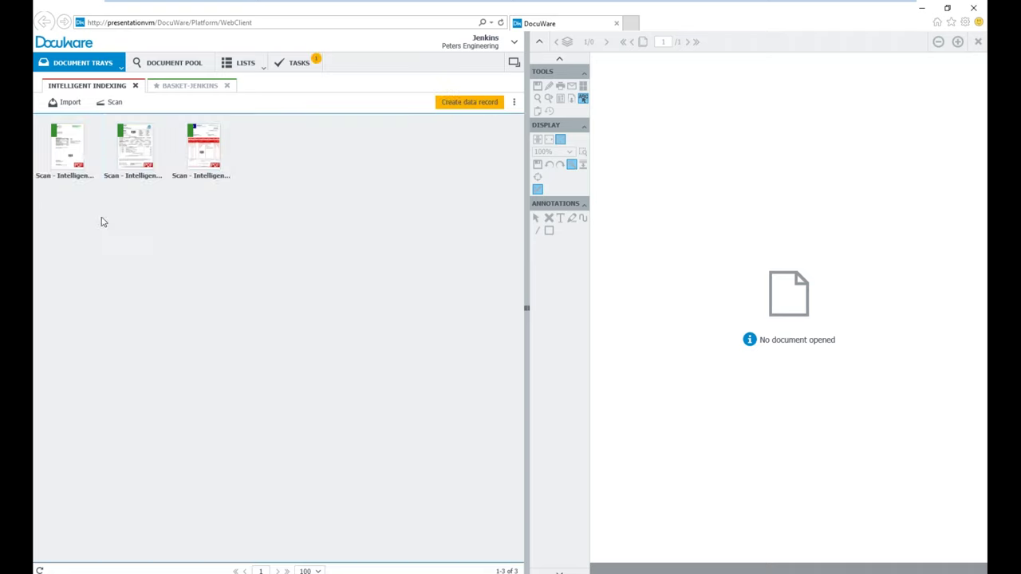
Select all three scanned documents in the Intelligent Indexing tray and open them for storing to the Document Pool
left_click(67, 147)
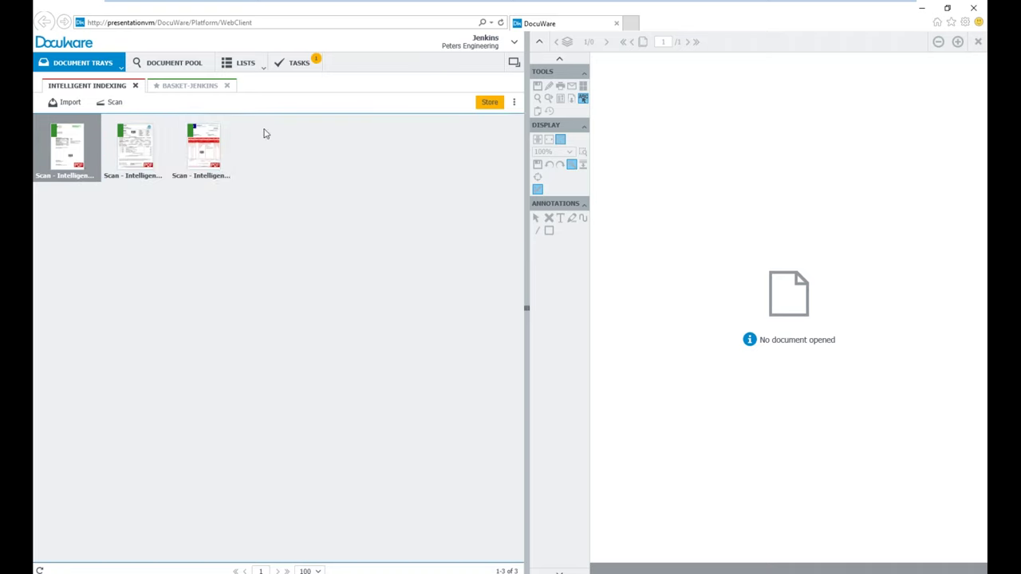
left_click(217, 137, "shift")
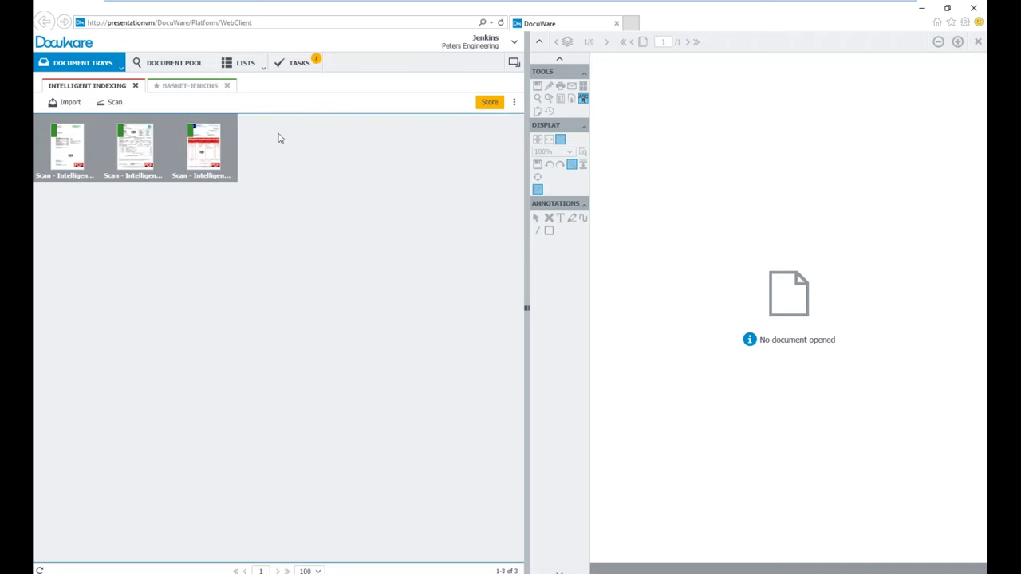
left_click(491, 103)
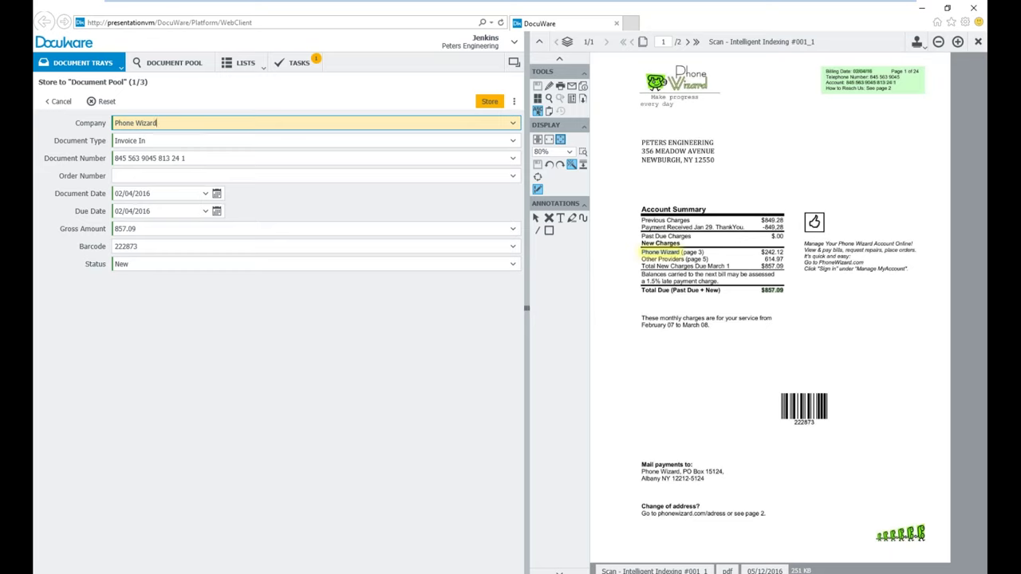
Check the Phone Wizard invoice's document number and gross amount, and store the Phone Wizard and RAPID TRANSPORT documents to the Document Pool
left_click(194, 158)
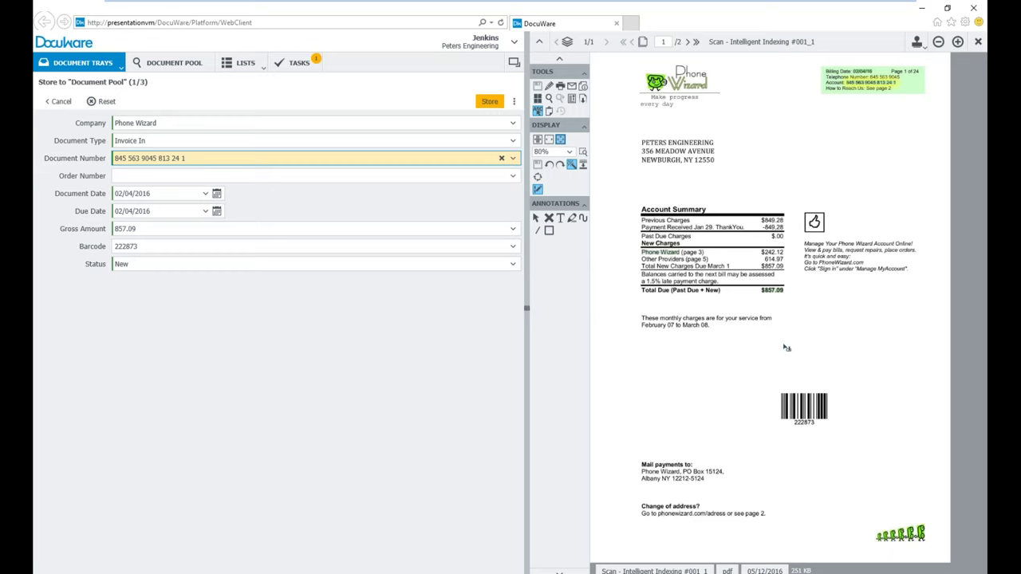
left_click(145, 228)
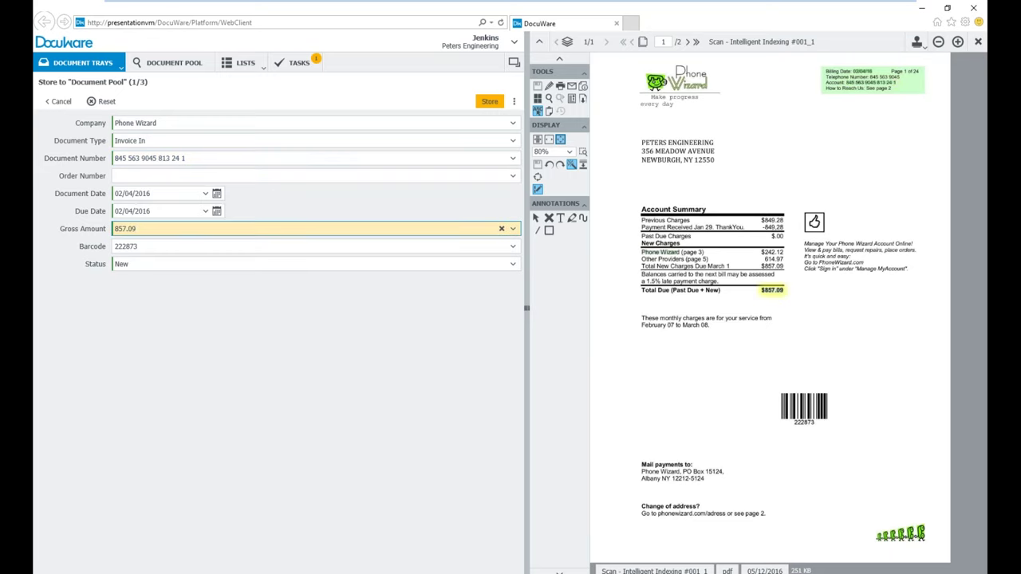
left_click(489, 102)
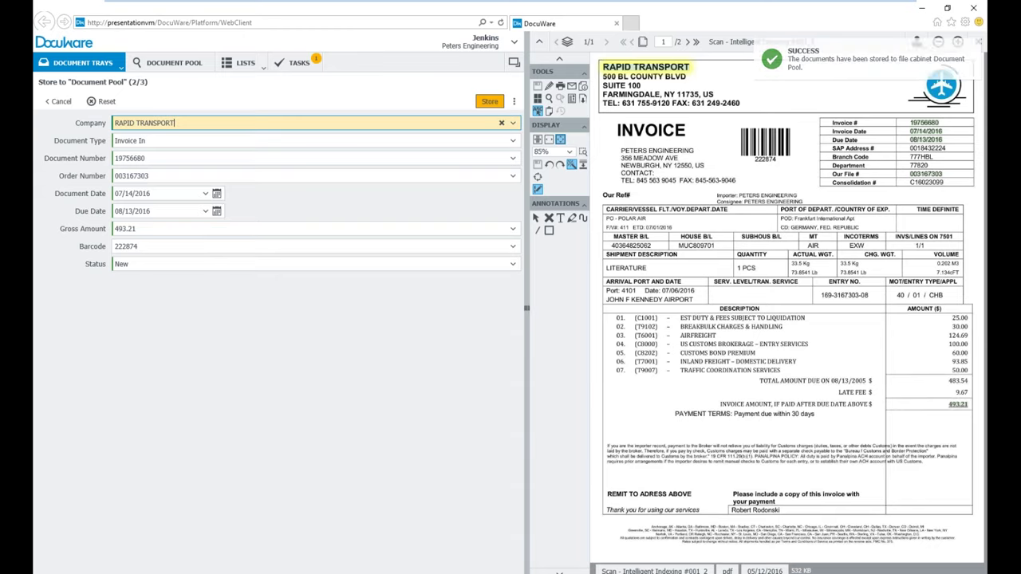
left_click(489, 102)
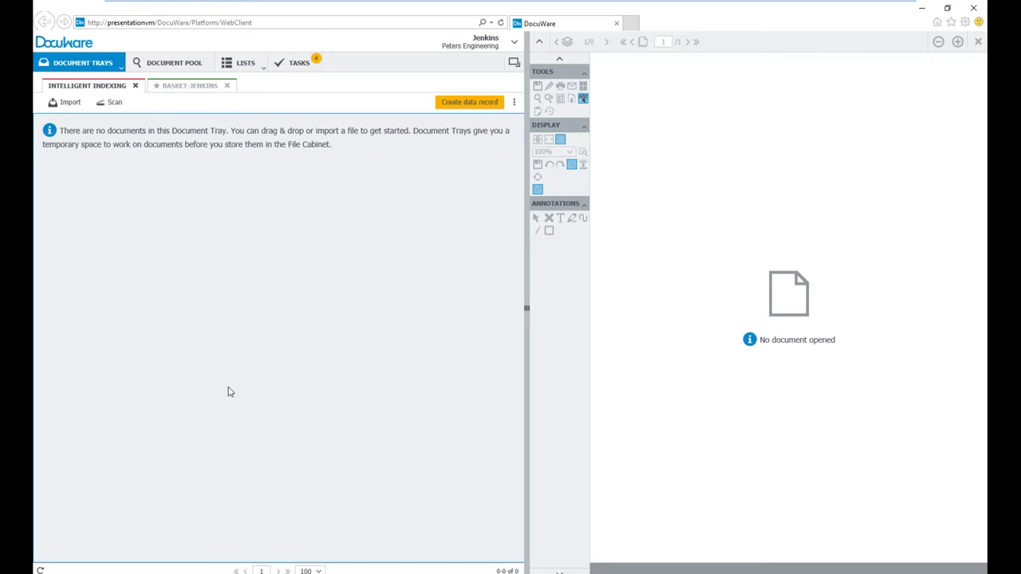
Open the first Assign Cost Center task and assign 21000 - Manufacturing and 32200 - Sales to the Phone Wizard invoice
left_click(299, 63)
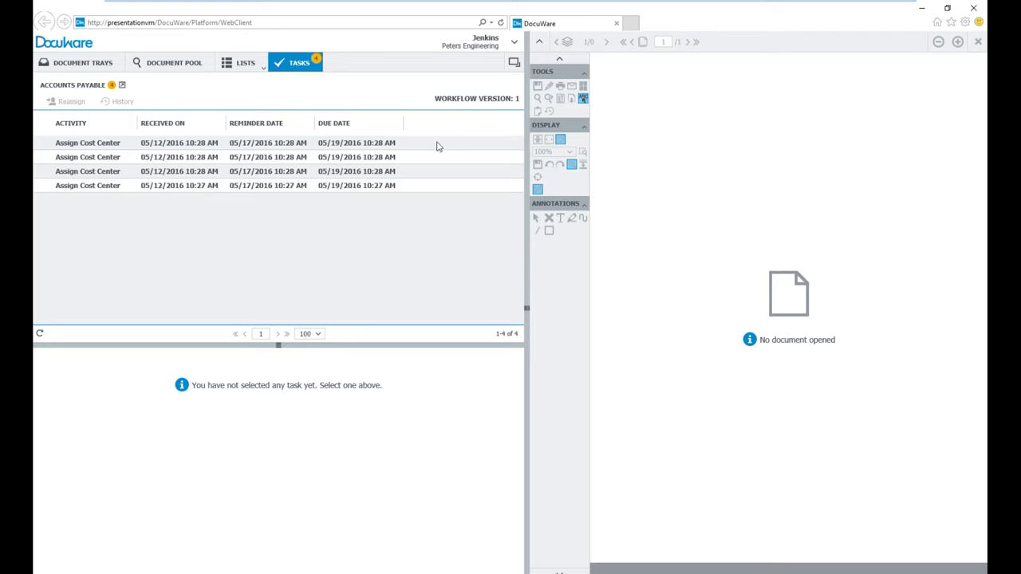
left_click(91, 143)
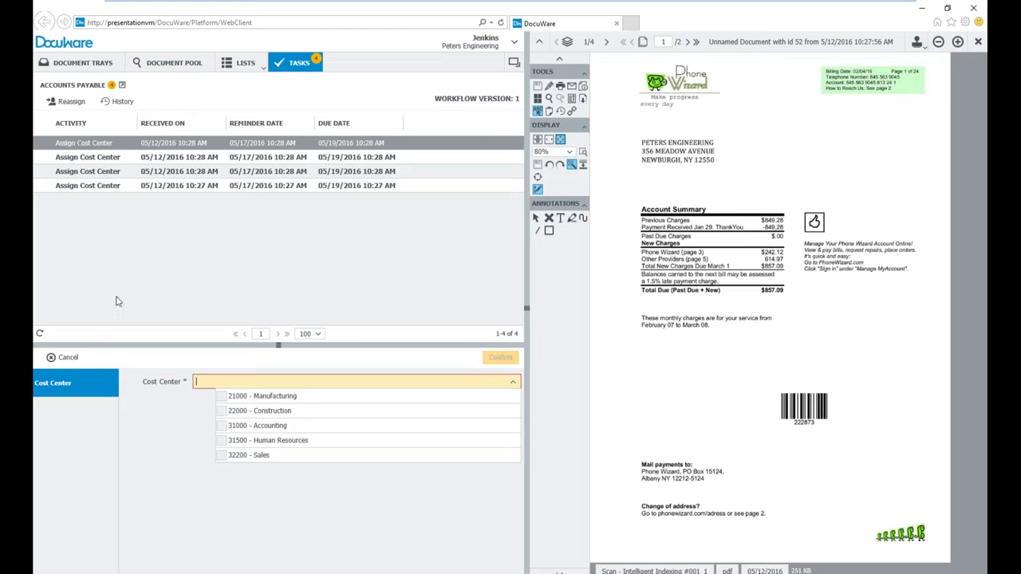
left_click(221, 397)
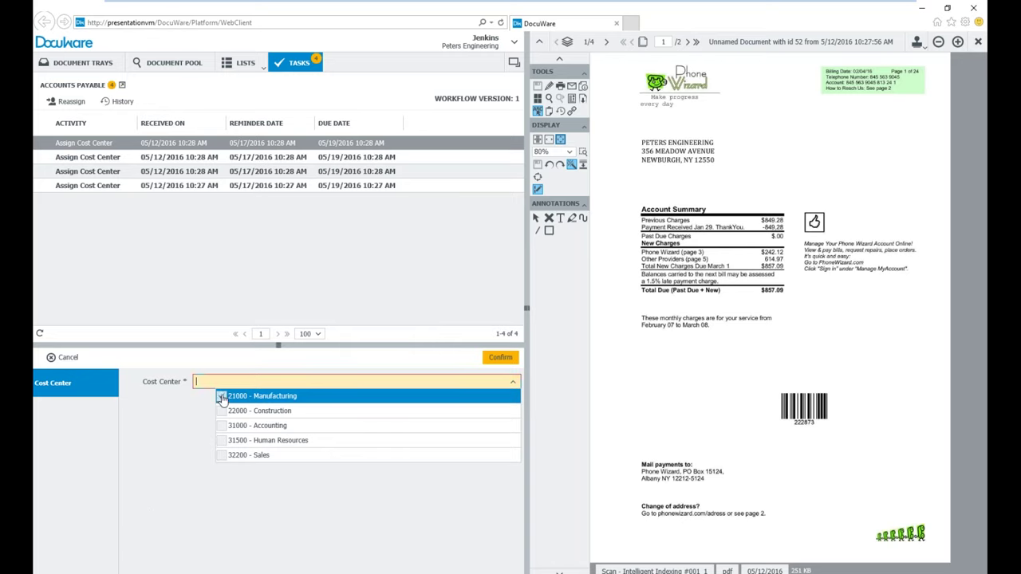
left_click(223, 457)
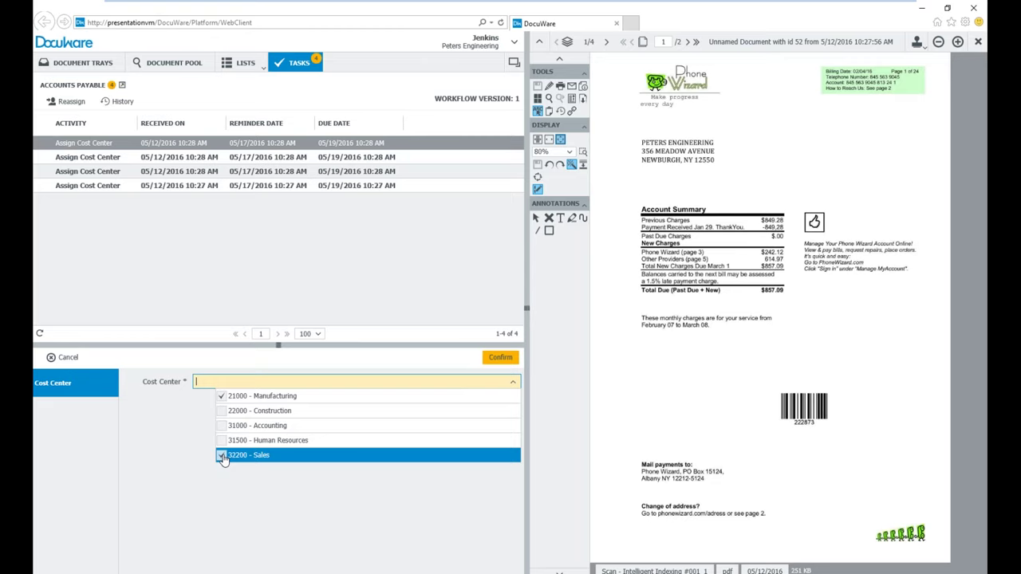
left_click(497, 359)
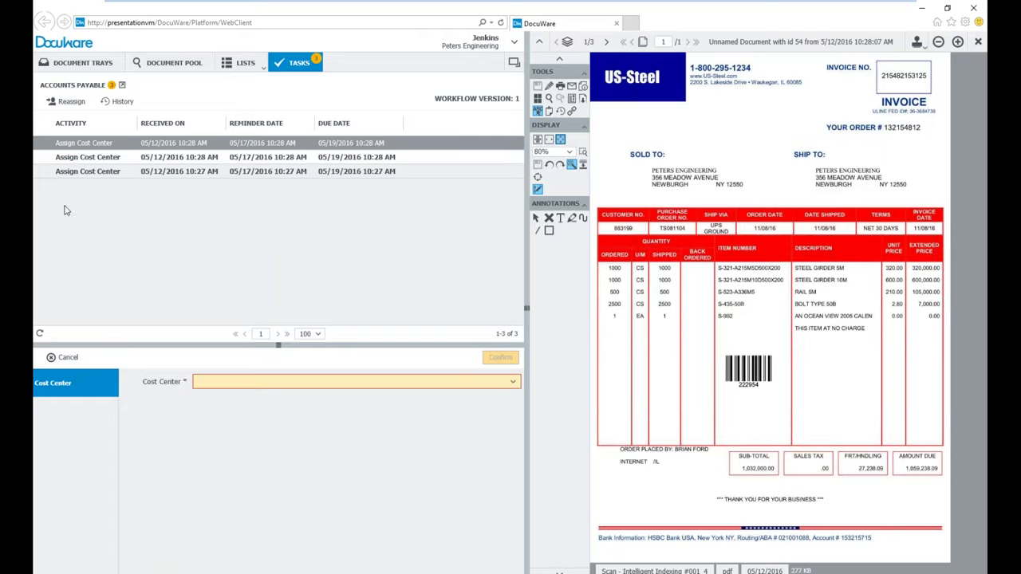
Assign the cost center 21000 - Manufacturing to the US-Steel invoice and confirm the task
left_click(79, 148)
left_click(515, 386)
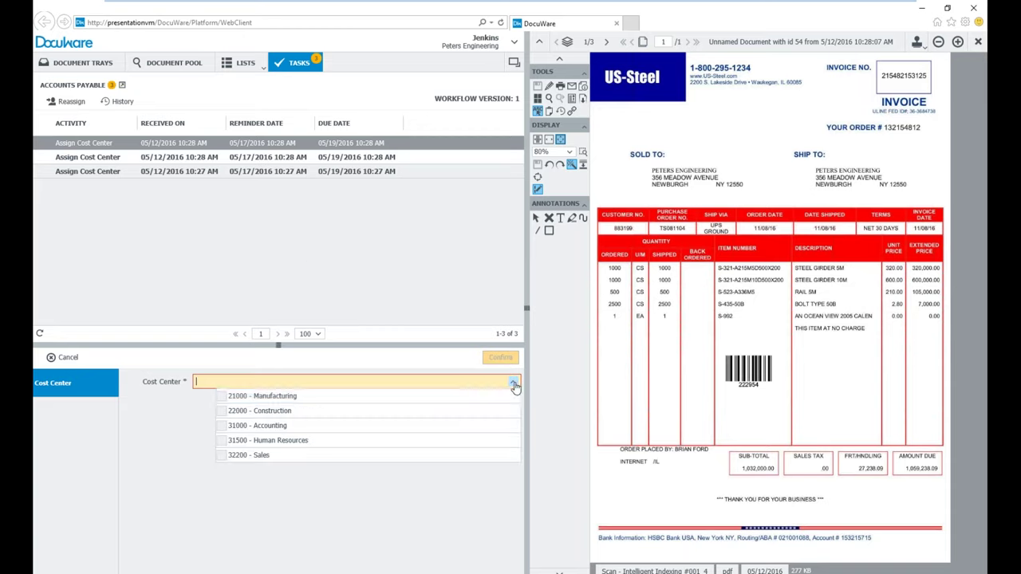
left_click(221, 399)
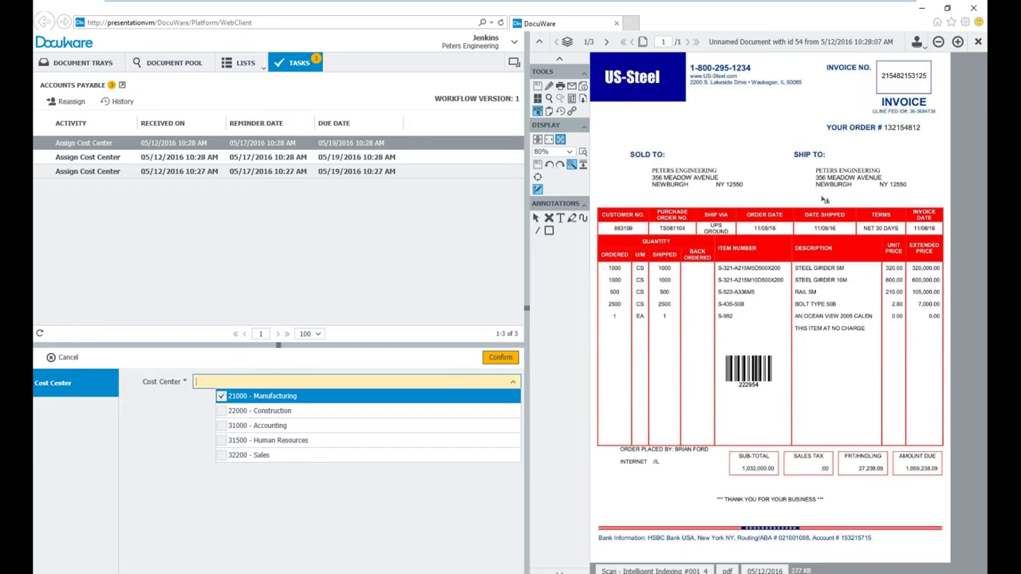
left_click(349, 543)
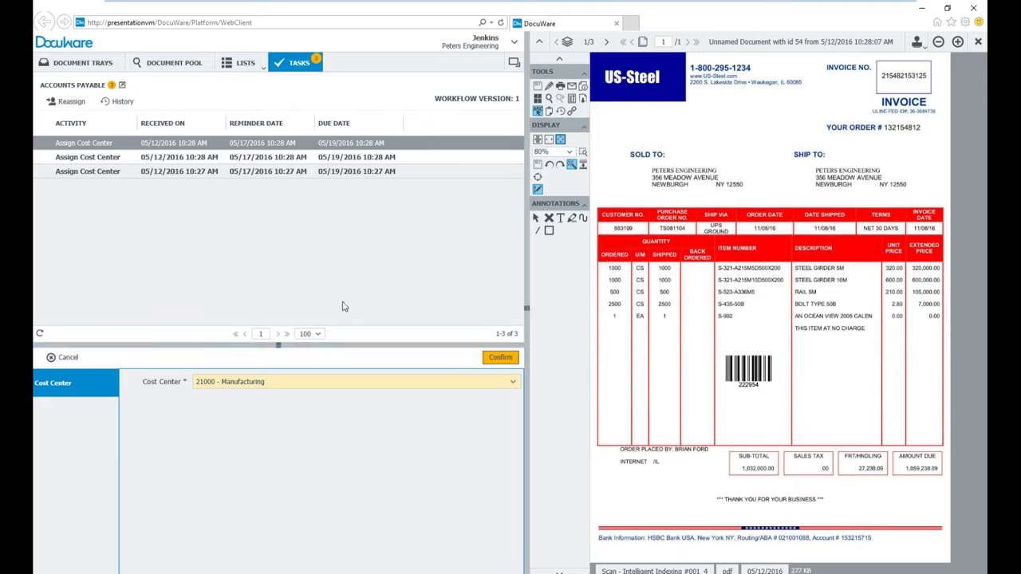
left_click(501, 359)
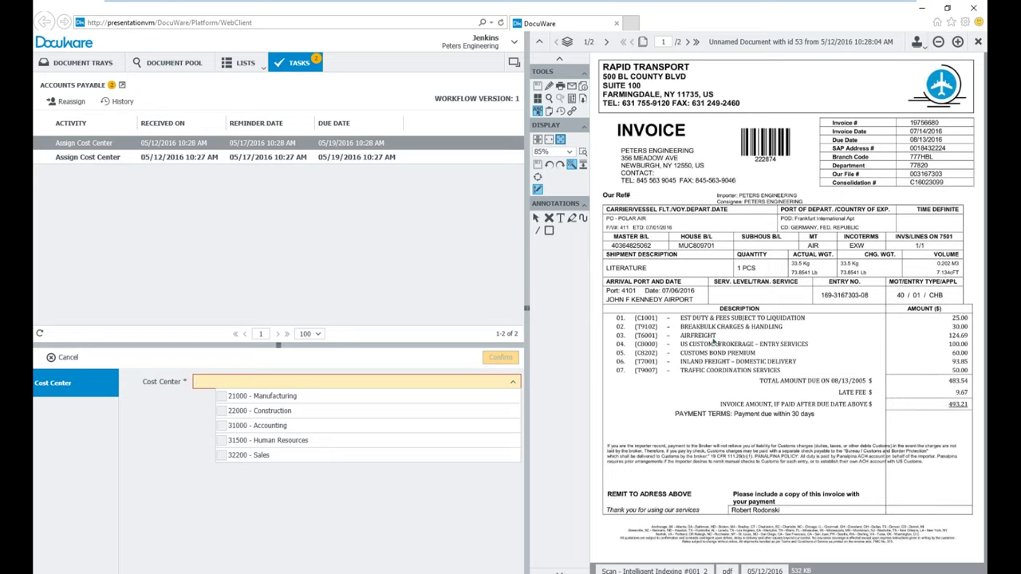
Assign the cost center 21000 - Manufacturing to the RAPID TRANSPORT and Storage Experts invoices, confirming each task
left_click(220, 398)
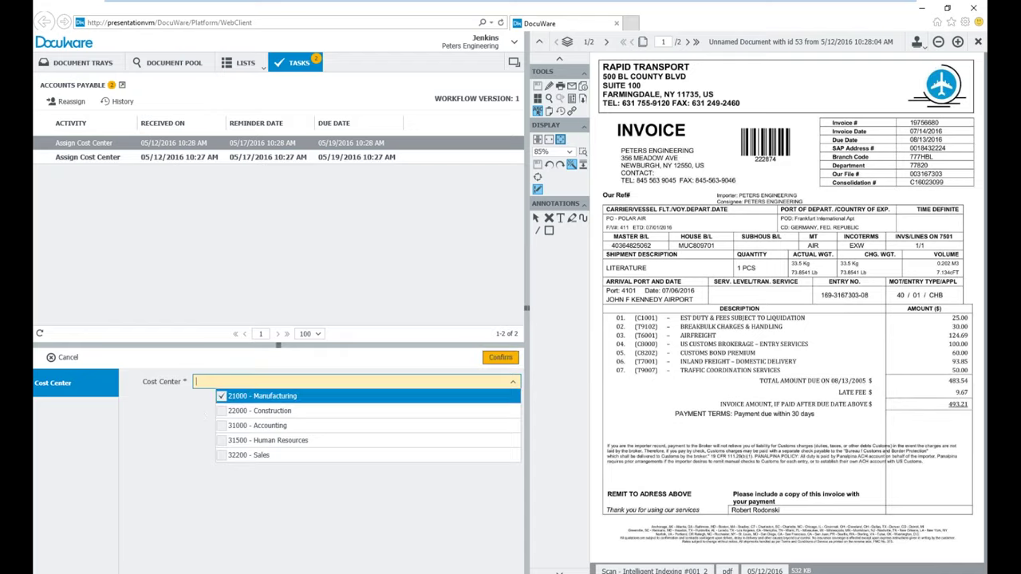
left_click(500, 358)
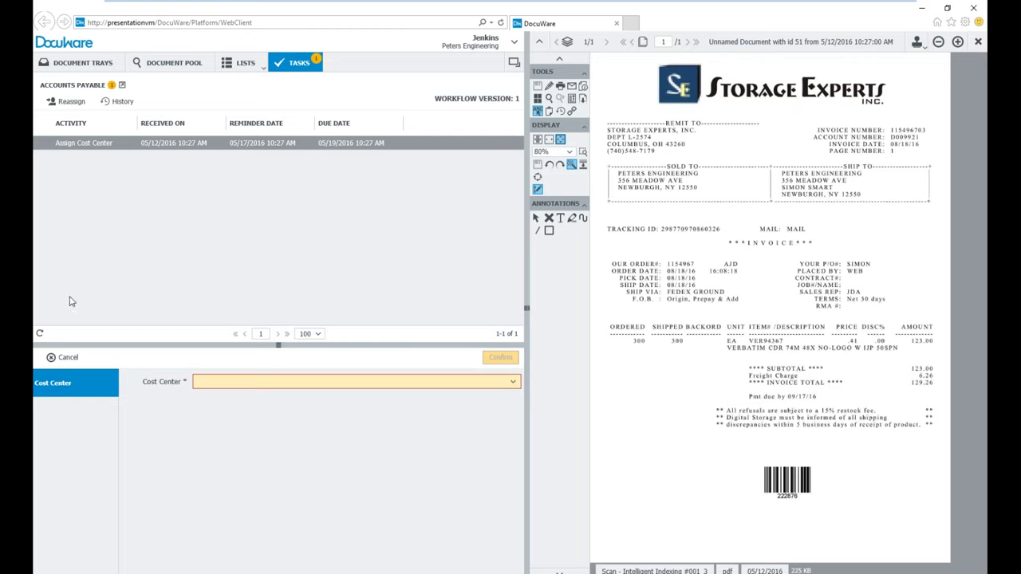
left_click(513, 381)
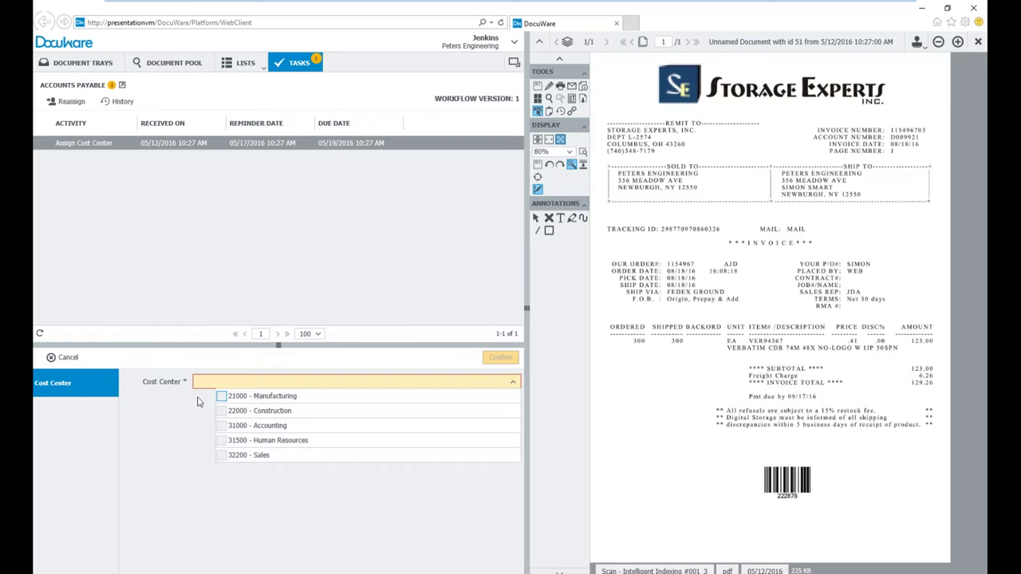
left_click(223, 399)
left_click(499, 359)
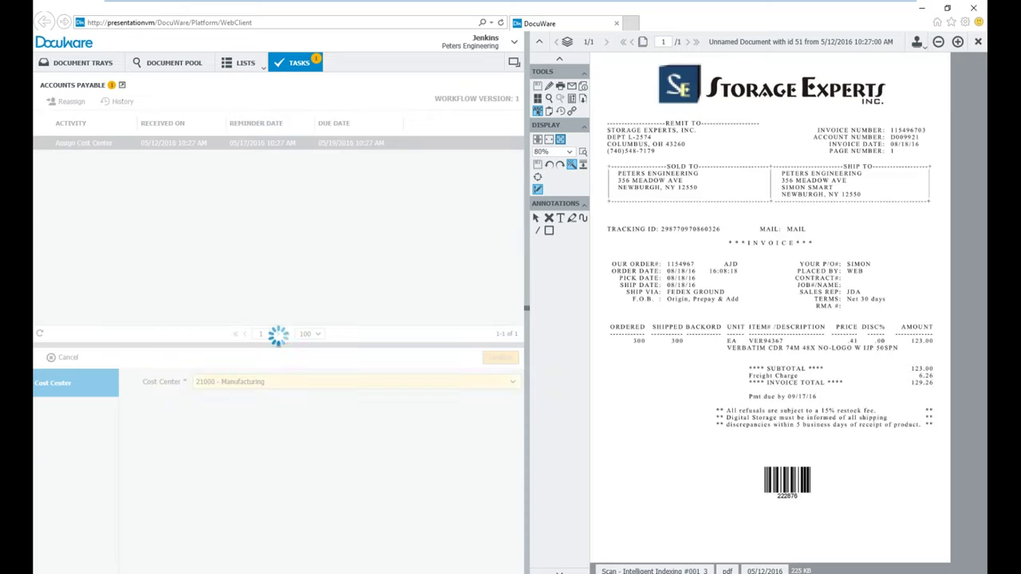
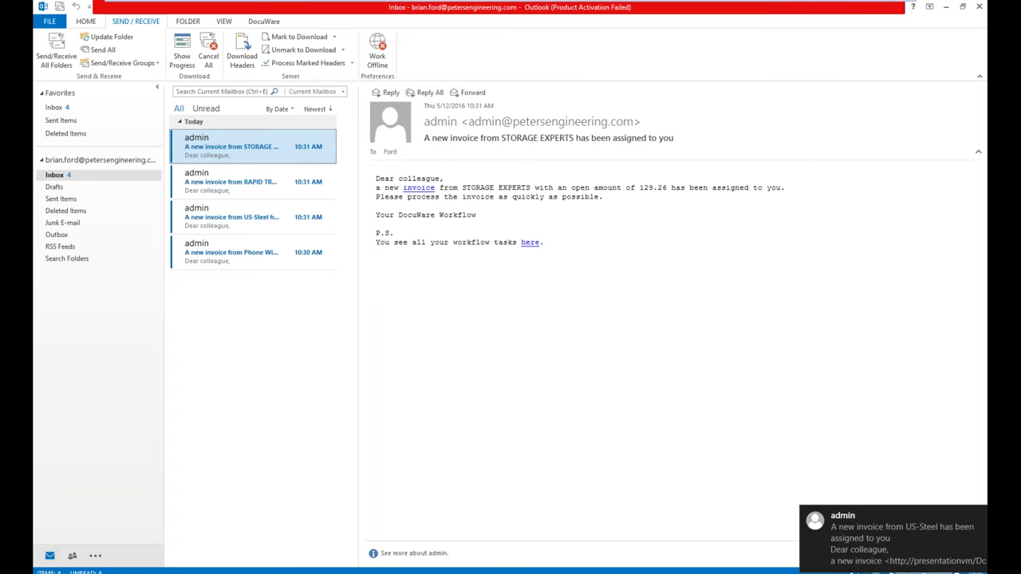
Look through the DocuWare invoice notifications for RAPID TRANSPORT, US-Steel, Phone Wizard and STORAGE EXPERTS in the Outlook inbox
left_click(233, 189)
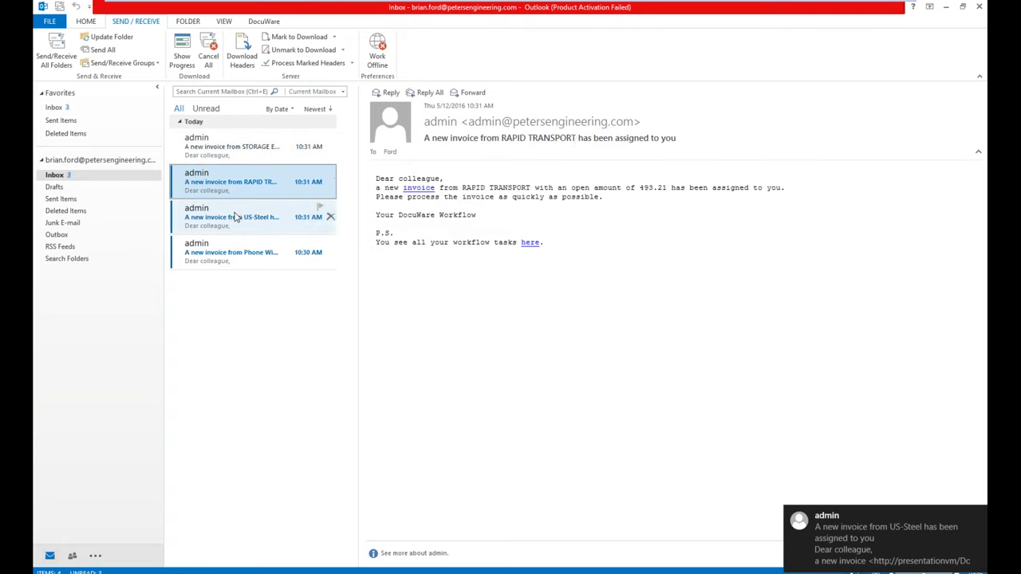
left_click(240, 217)
left_click(242, 249)
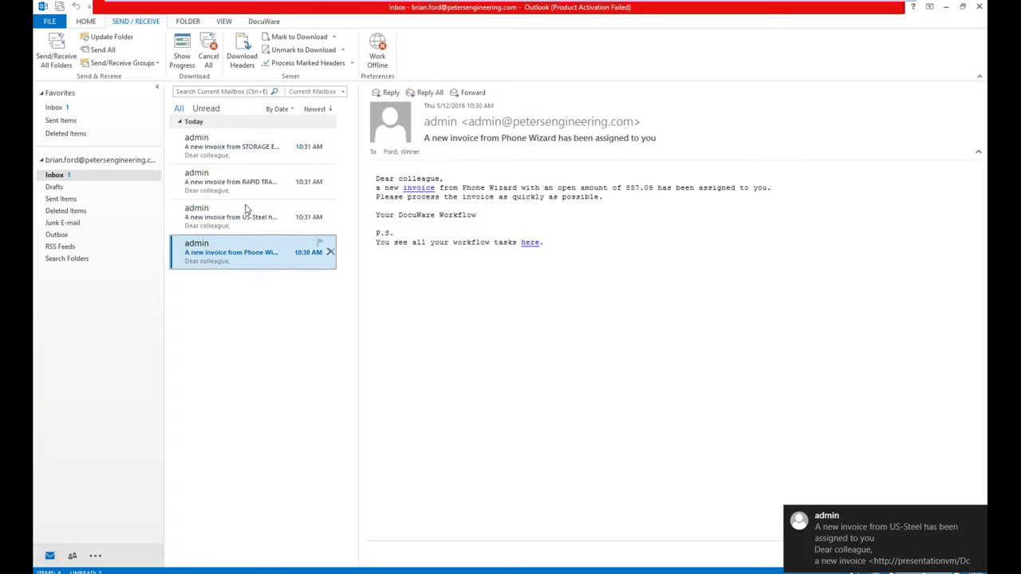
left_click(240, 146)
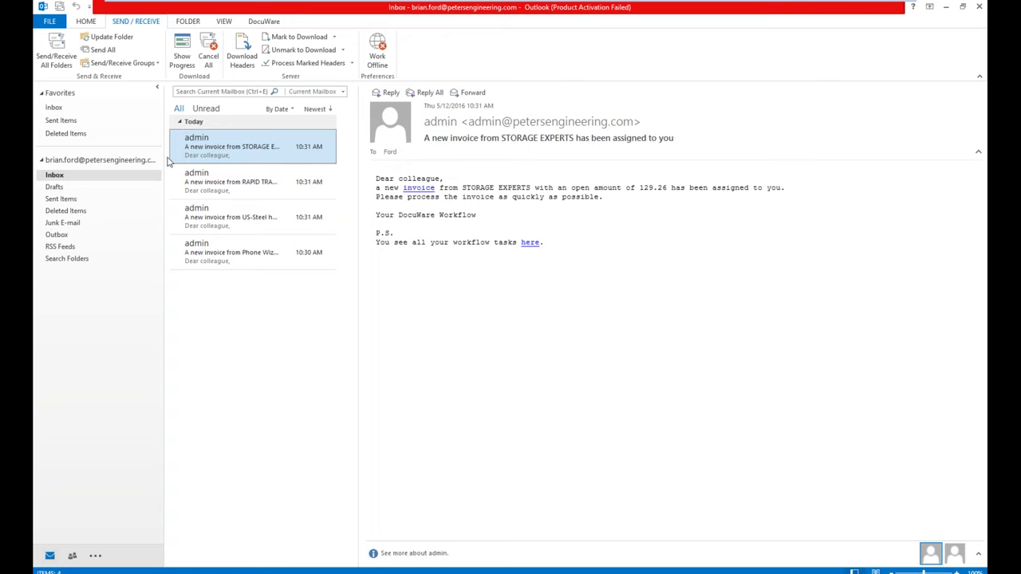
Open the US-Steel notification message and follow its invoice link in Internet Explorer
left_click(240, 228)
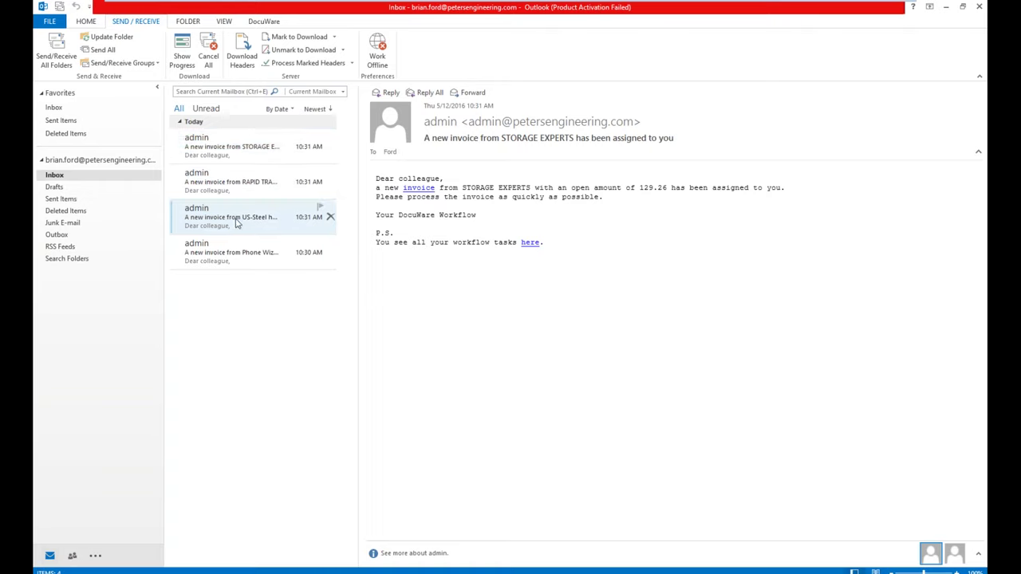
double_click(240, 228)
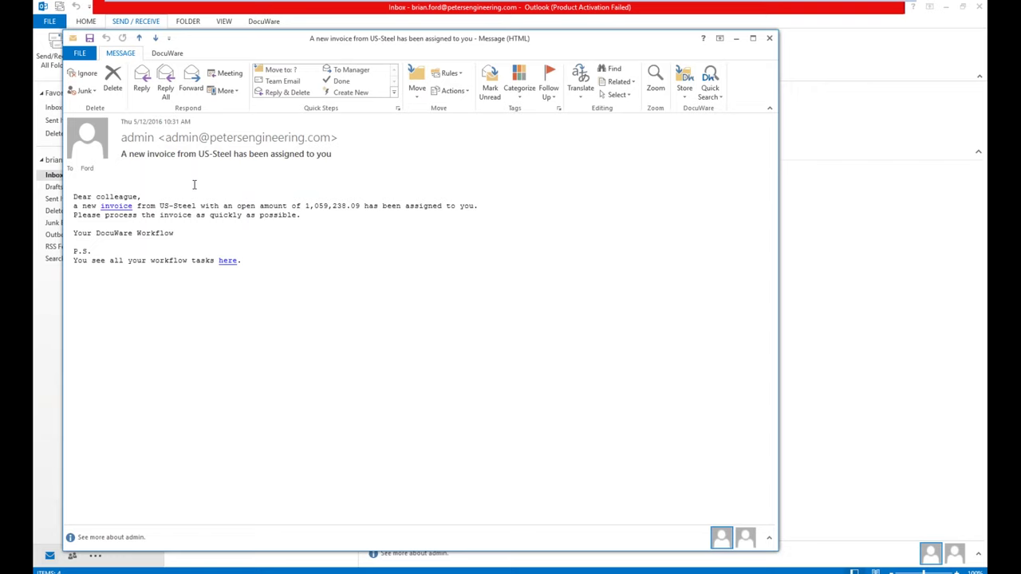
left_click(115, 209)
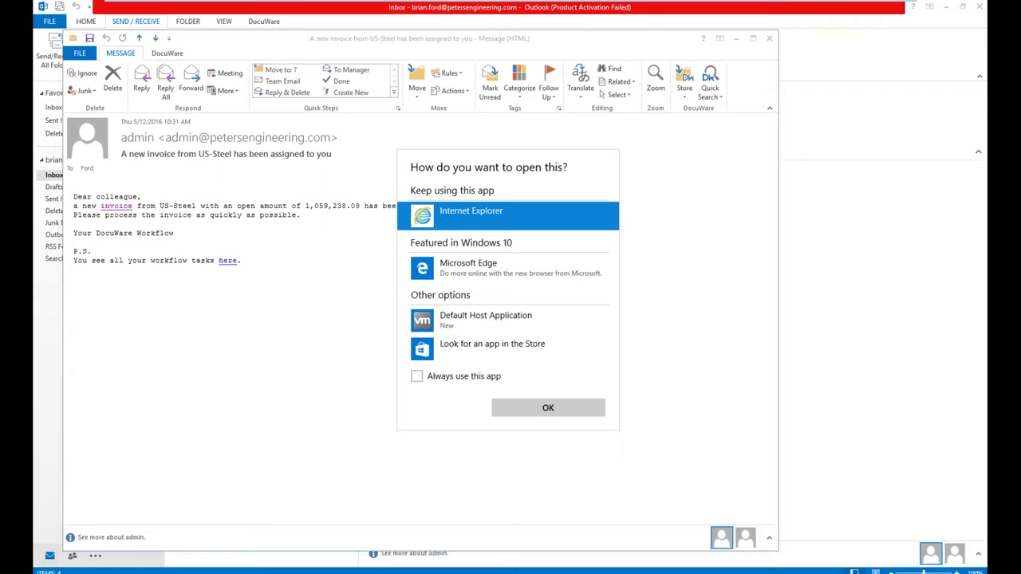
left_click(548, 410)
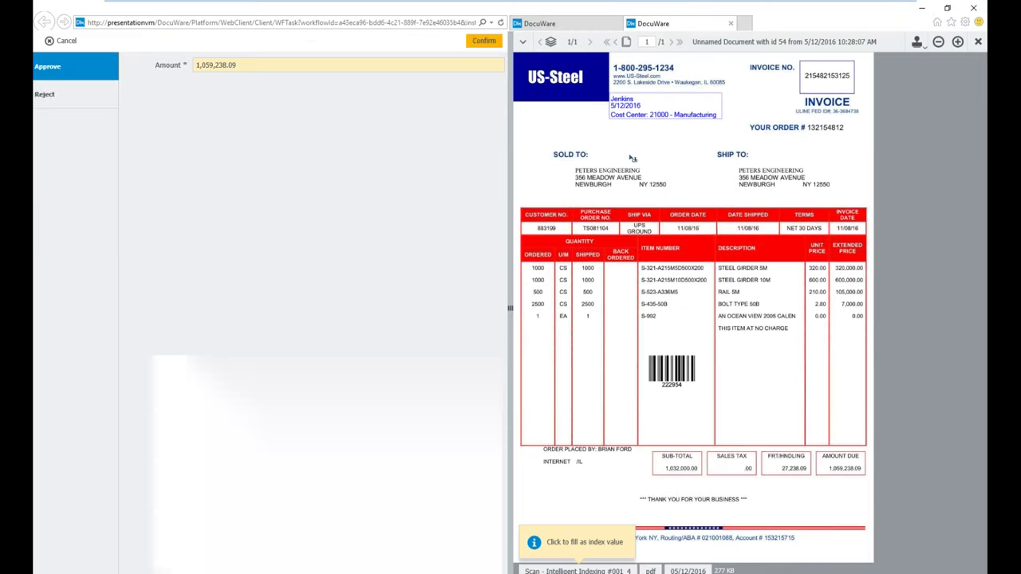
Approve the US-Steel invoice with its proposed amount and close the task's browser tab
left_click_drag(61, 94, 84, 120)
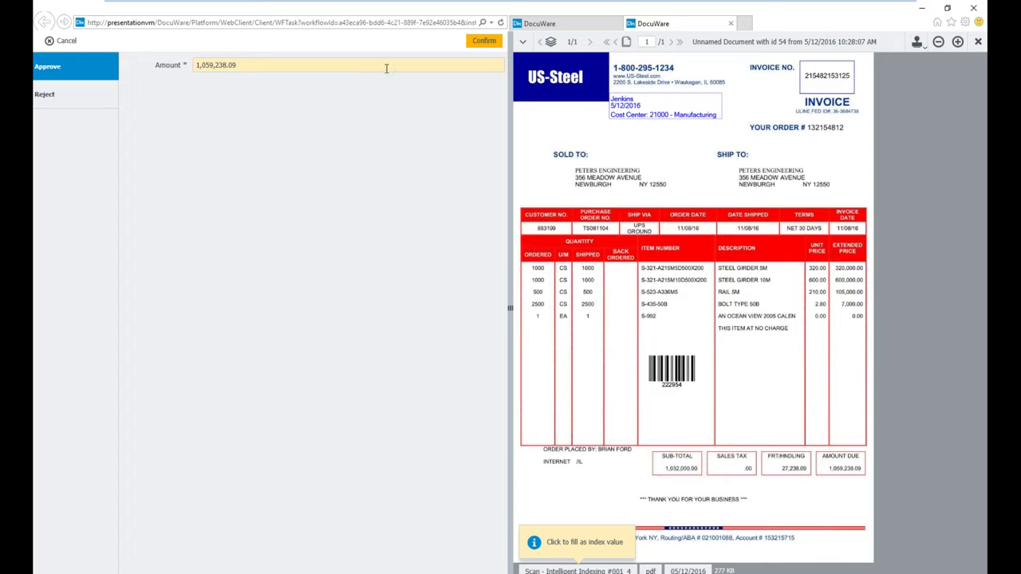
left_click(475, 44)
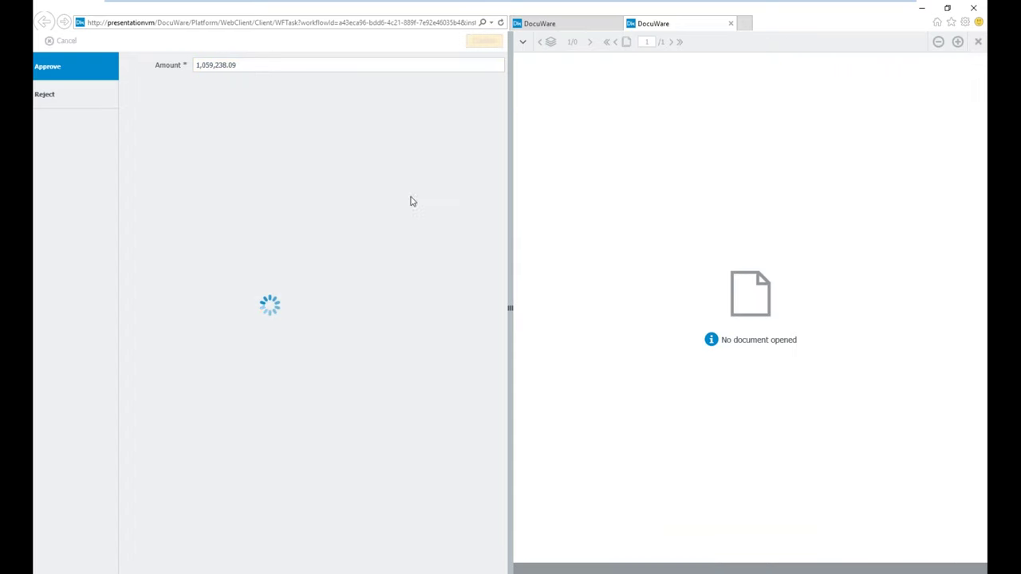
left_click(732, 25)
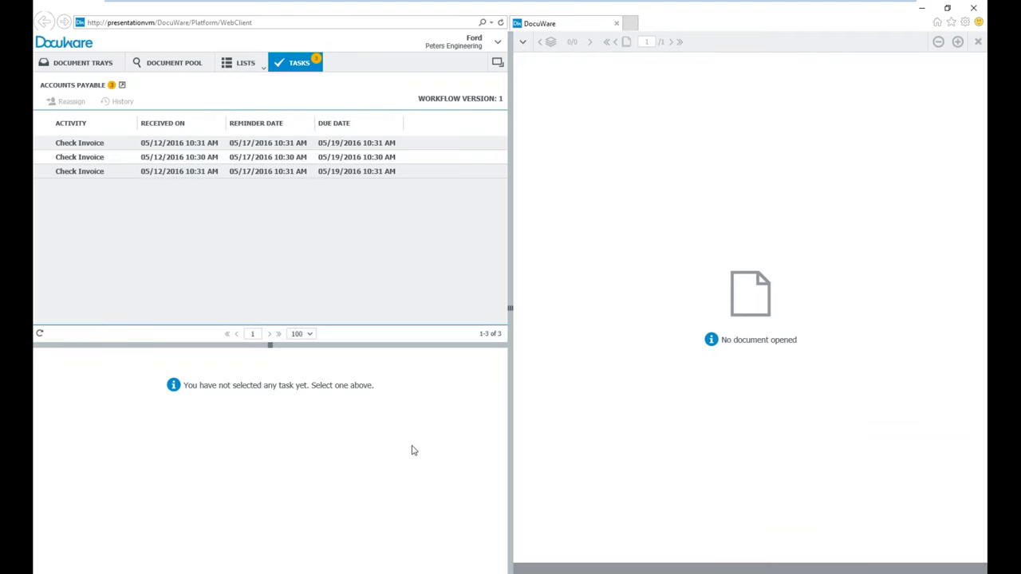
Switch to the Outlook inbox, open the STORAGE EXPERTS invoice notification in its own window and move that window up
mouse_move(117, 571)
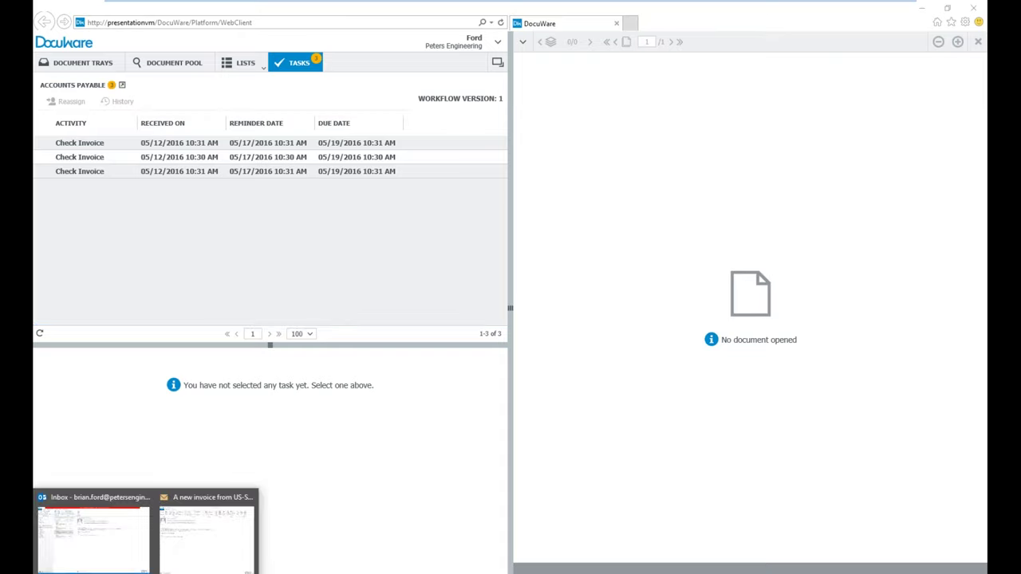
left_click(116, 550)
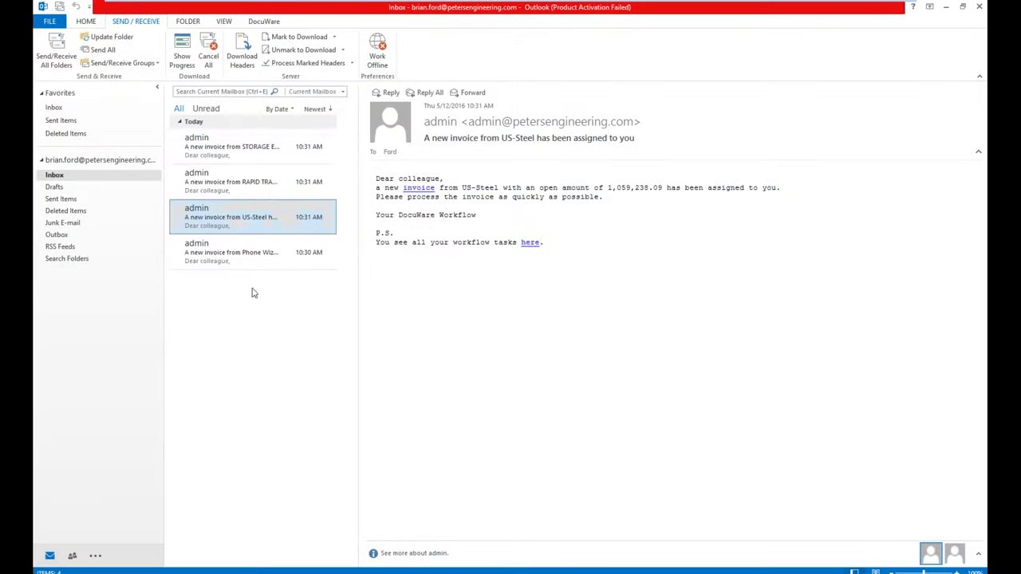
double_click(250, 151)
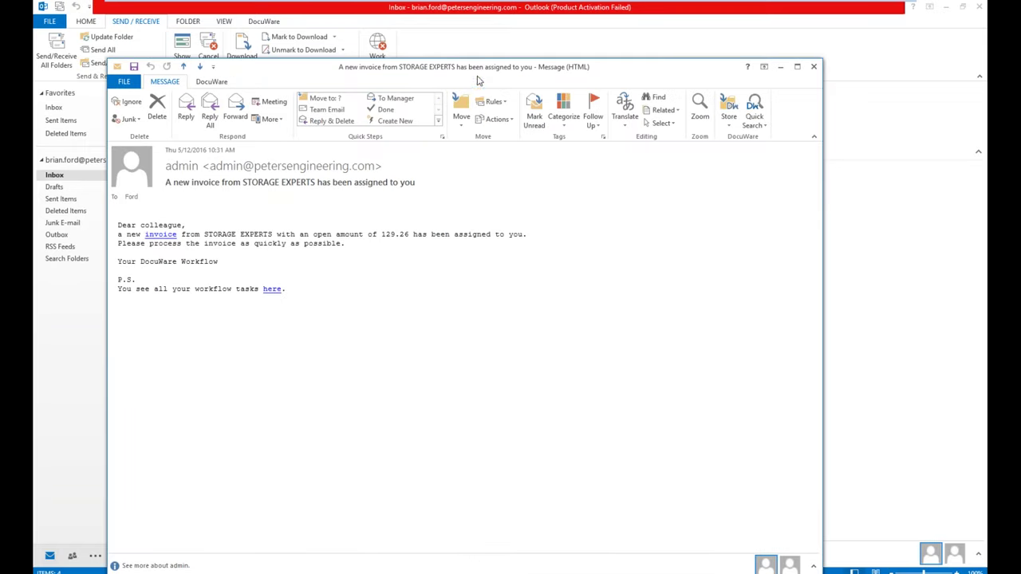
left_click_drag(474, 71, 495, 36)
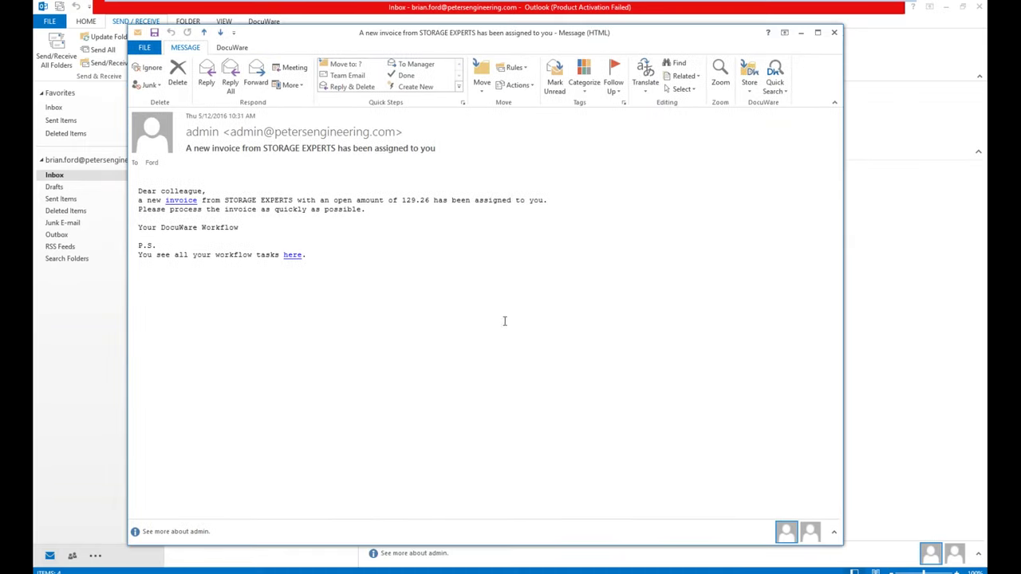
Open the full workflow task list from the STORAGE EXPERTS message and approve the STORAGE EXPERTS invoice with its proposed amount
left_click(293, 255)
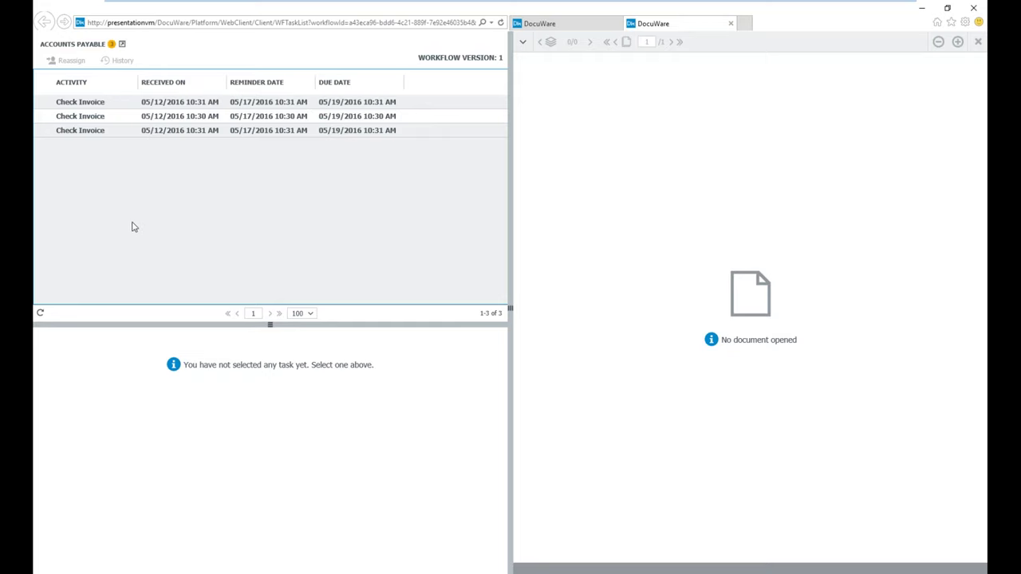
left_click(73, 103)
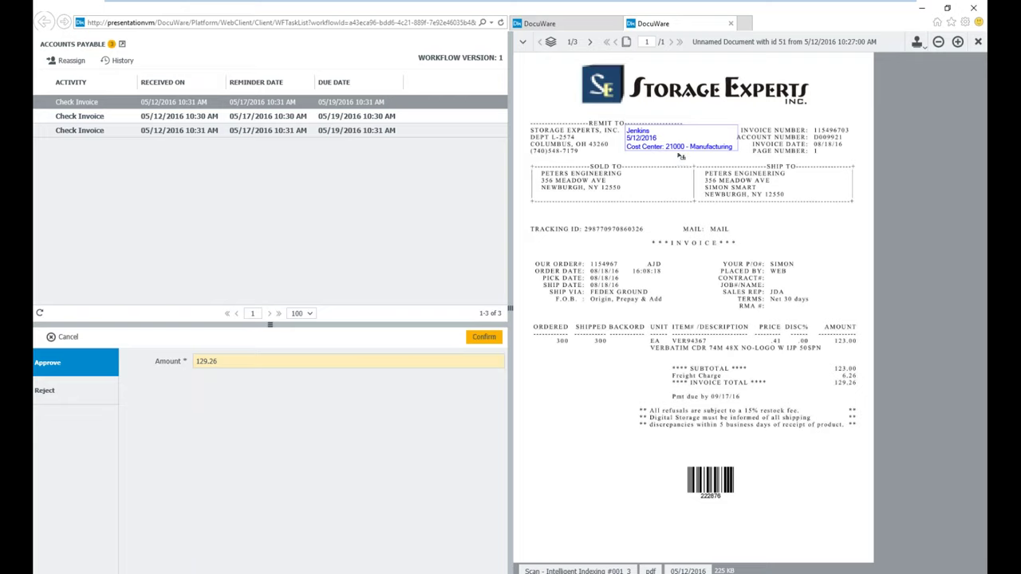
left_click(479, 337)
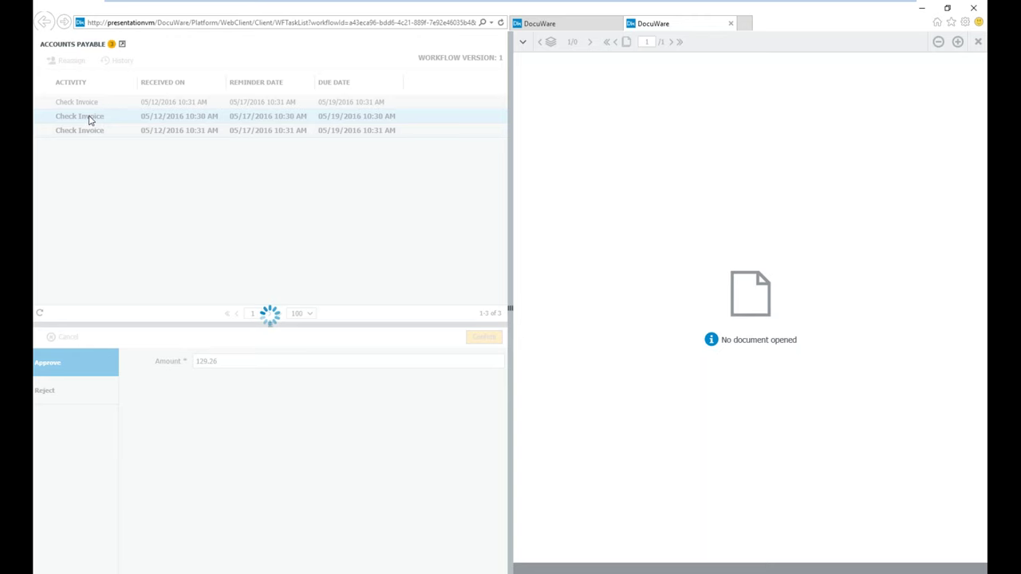
Open the Phone Wizard invoice task and set its approval amount to 400.00
left_click(90, 119)
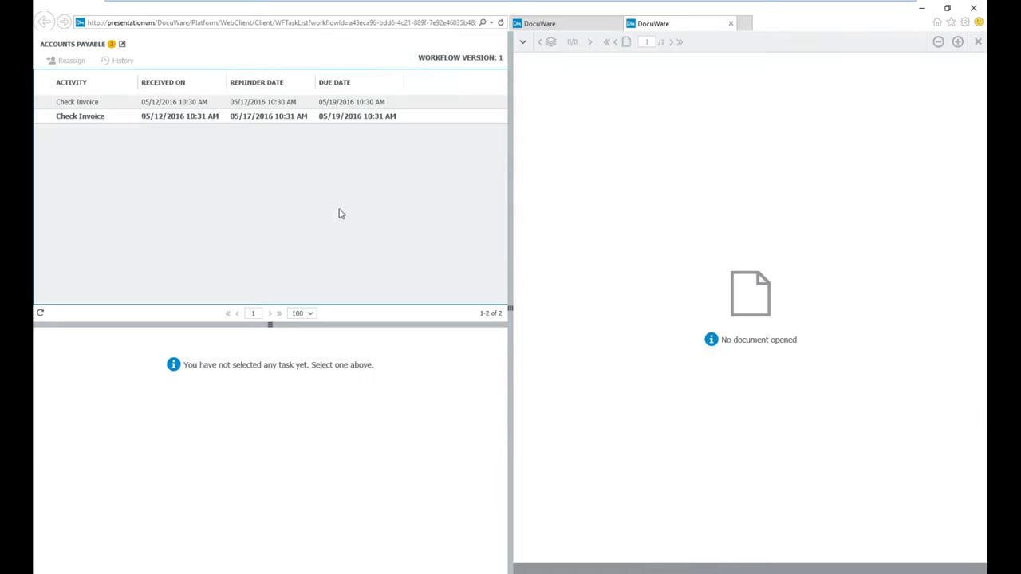
left_click(99, 104)
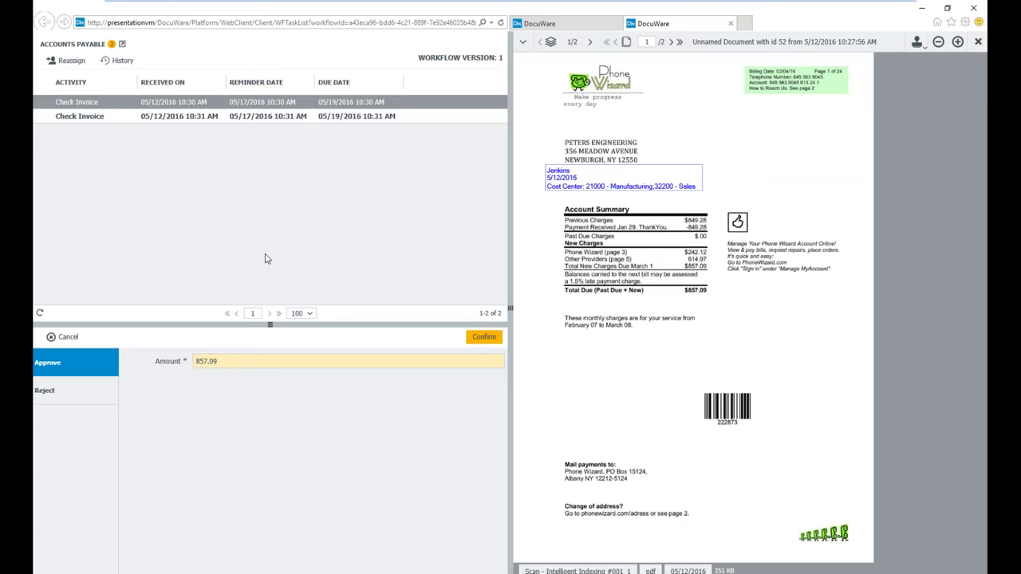
left_click(223, 360)
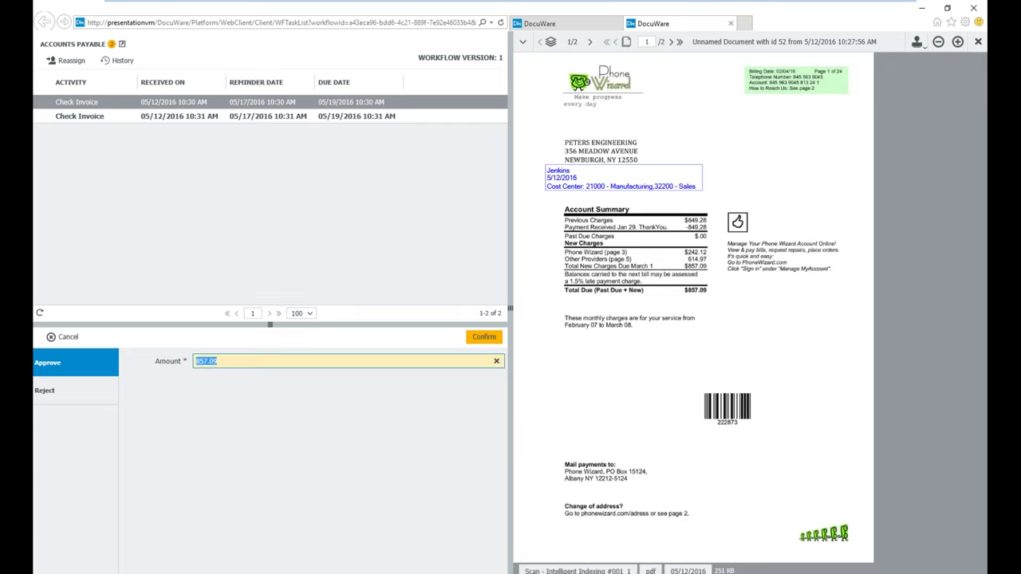
type("400.00")
Add the text annotation "I am covering 400.00" below the Phone Wizard account summary, and confirm the approval, storing the document changes
left_click(523, 41)
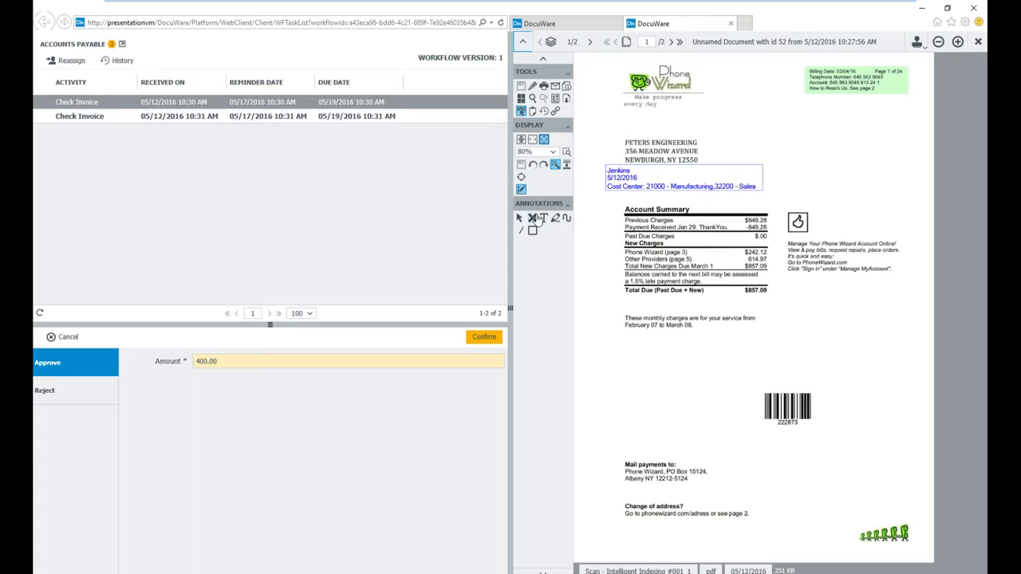
left_click(543, 218)
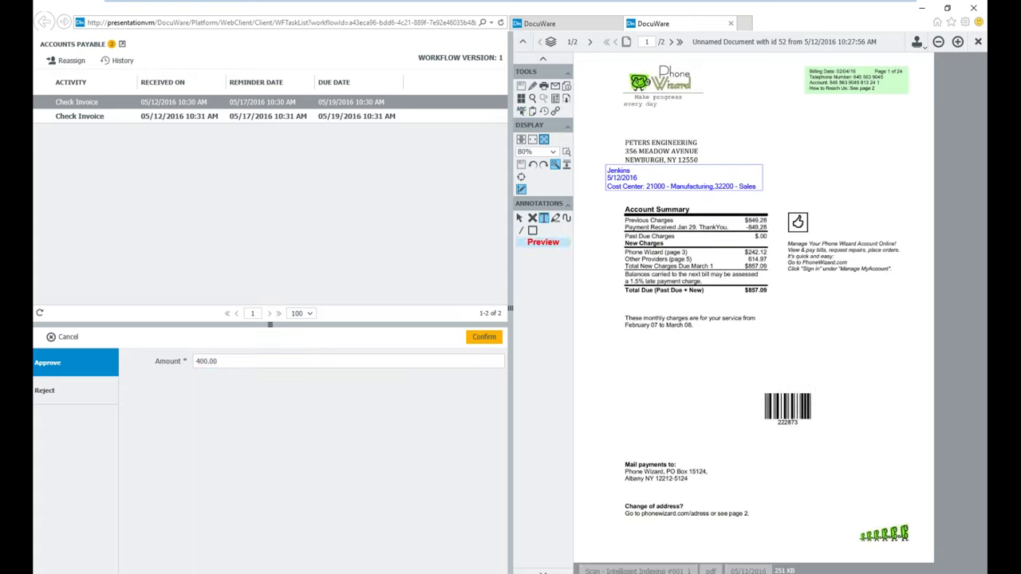
left_click_drag(649, 359, 714, 364)
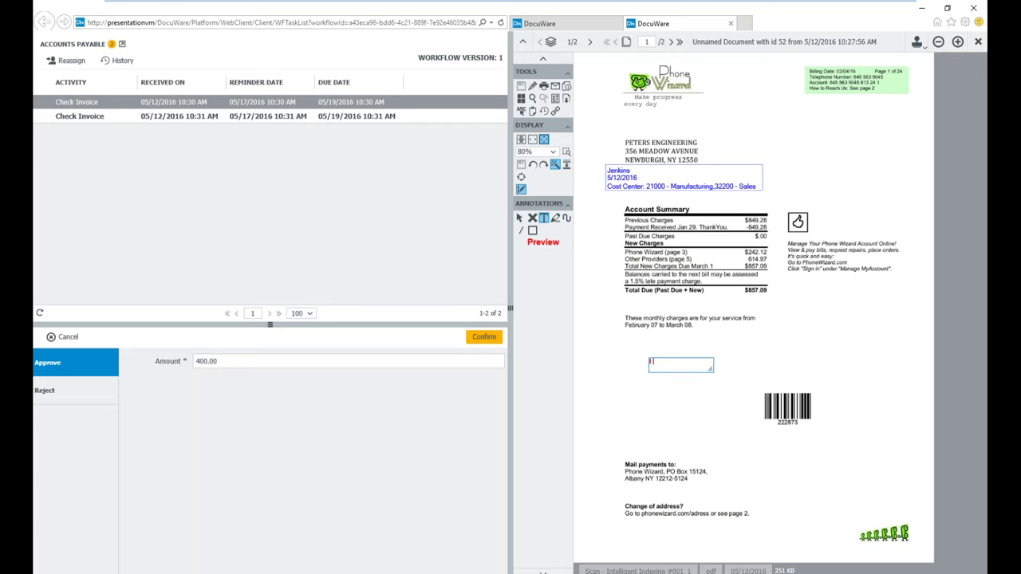
type("I am cob")
key("BackSpace")
type("vering 400.00")
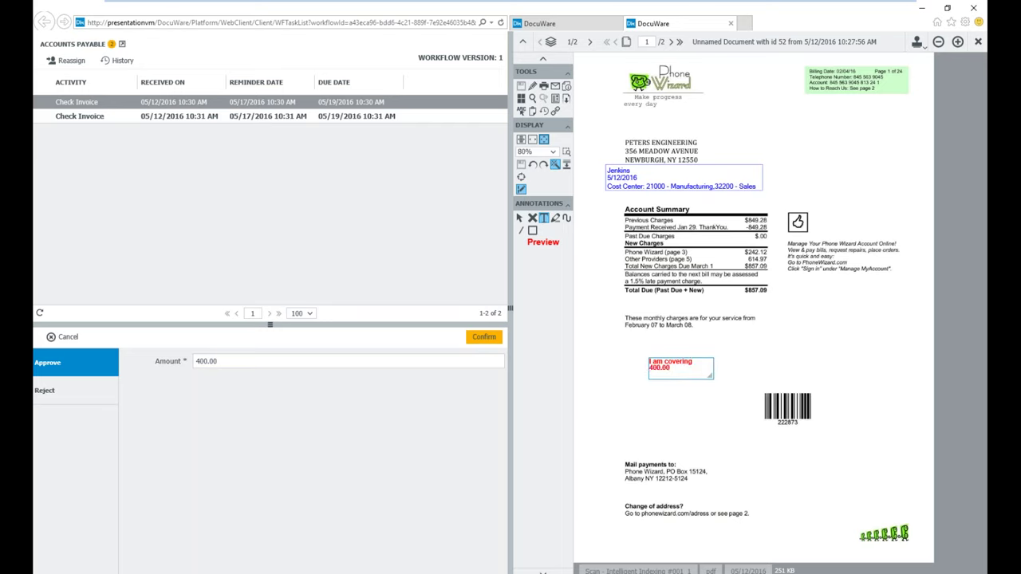
left_click(674, 429)
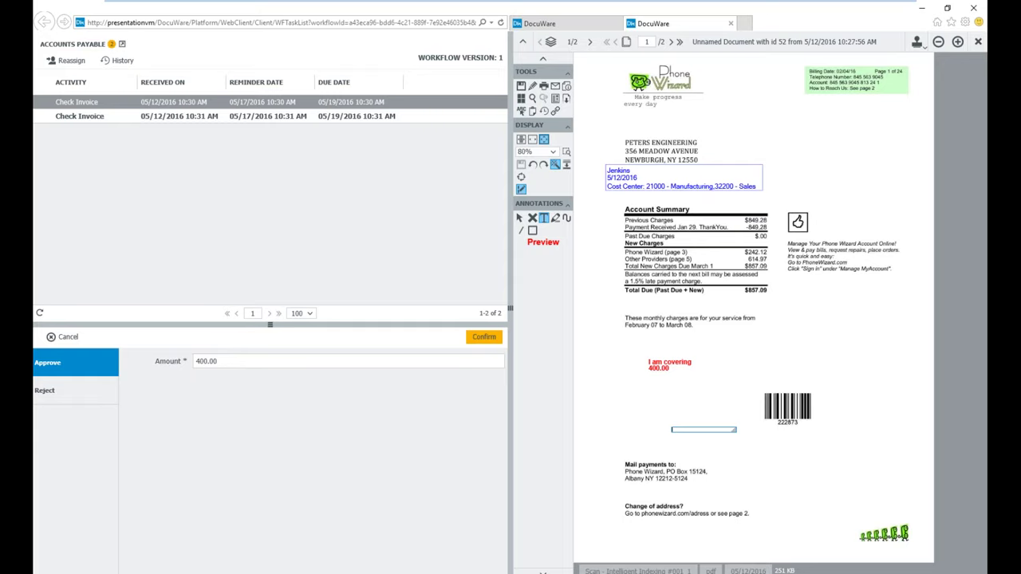
left_click(483, 337)
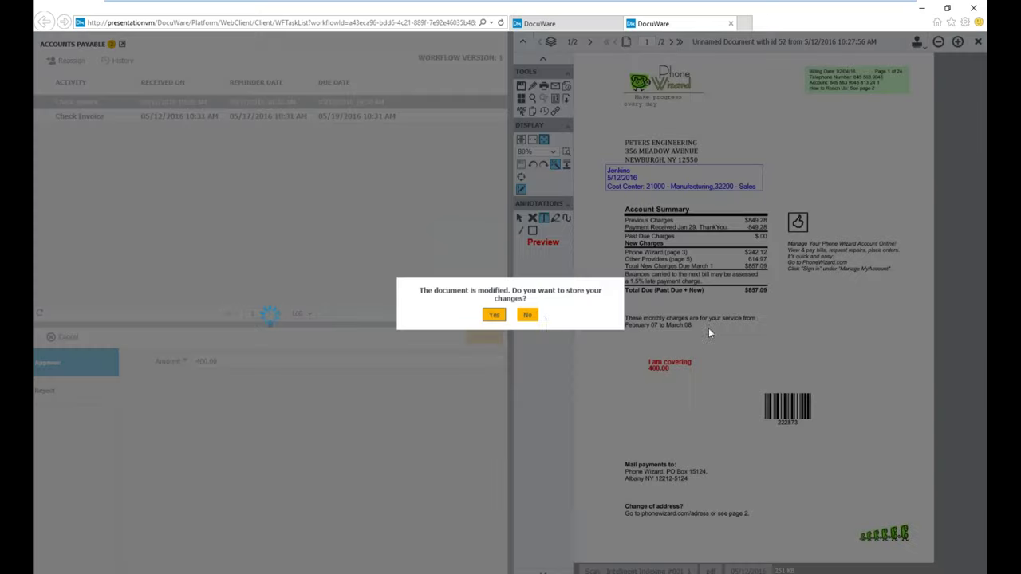
left_click(494, 315)
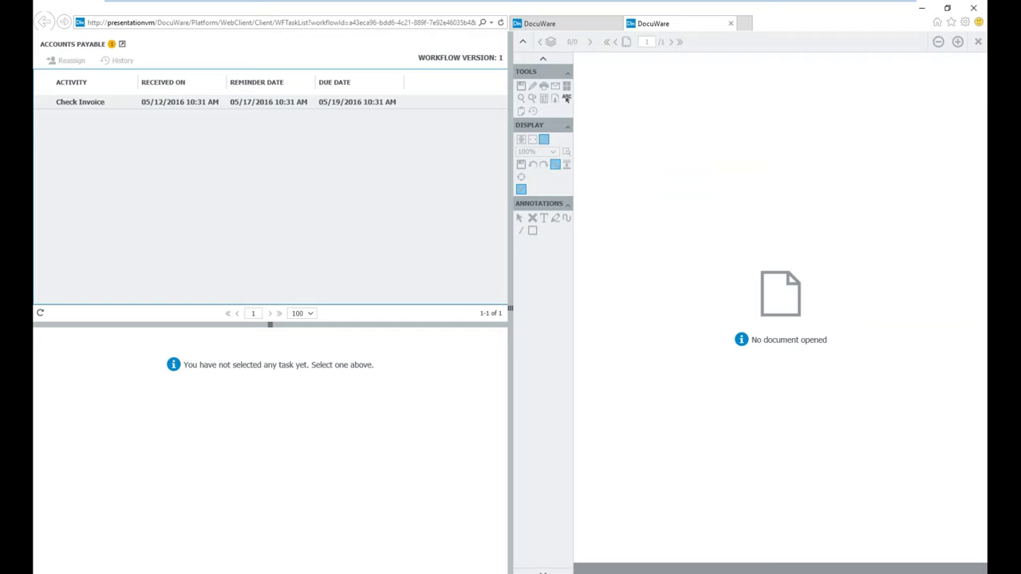
Reject the RAPID TRANSPORT invoice with the reason "Not my cost center"
left_click(76, 103)
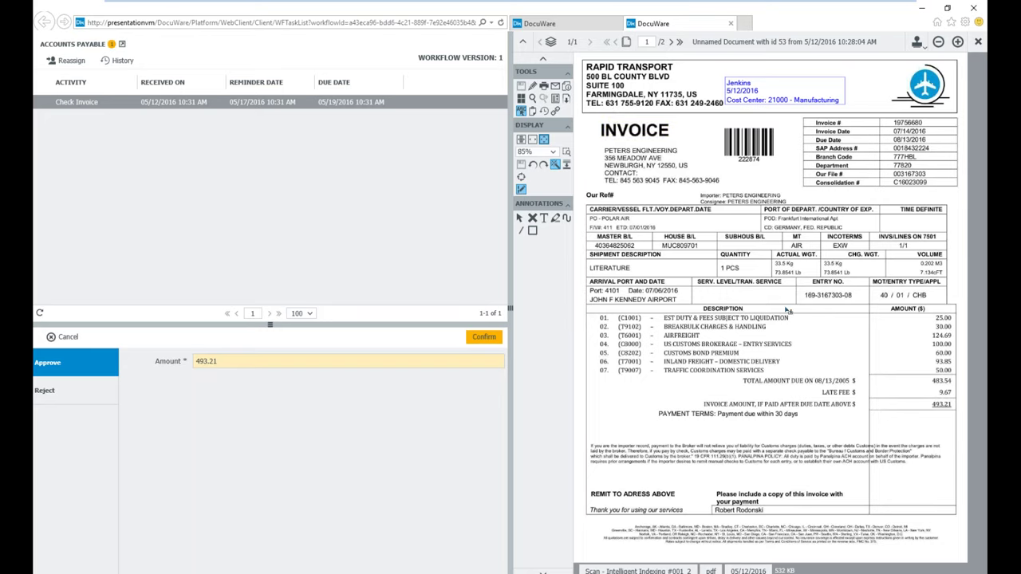
left_click(112, 391)
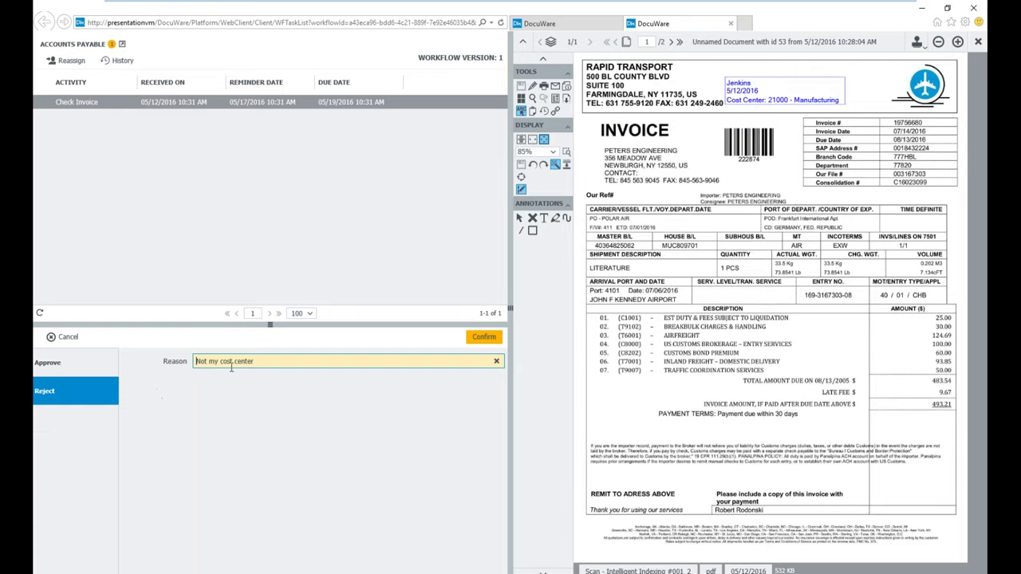
left_click(483, 338)
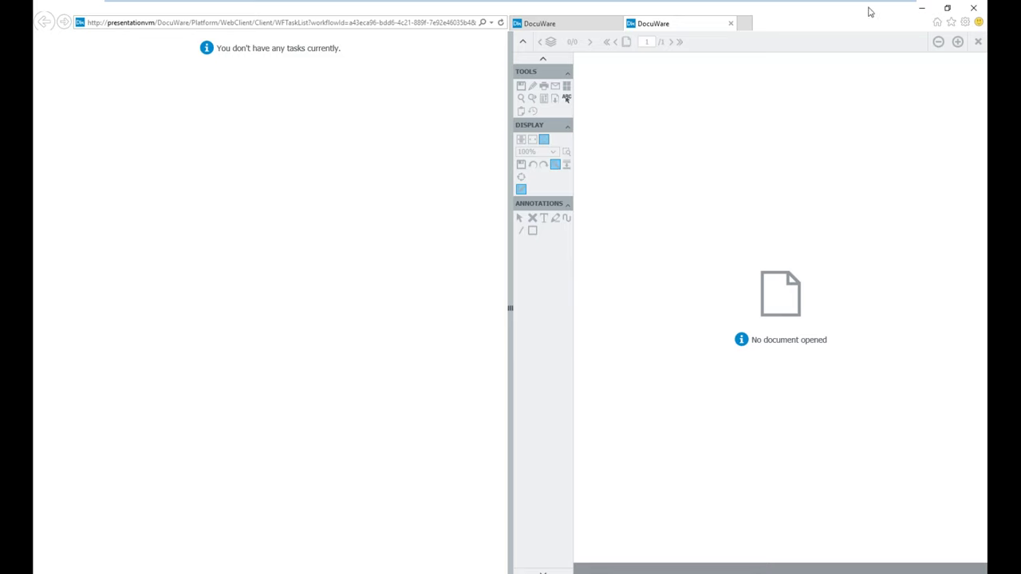
Minimize the browser and switch Windows to the other signed-in user's account, returning to the DocuWare Web Client
left_click(922, 8)
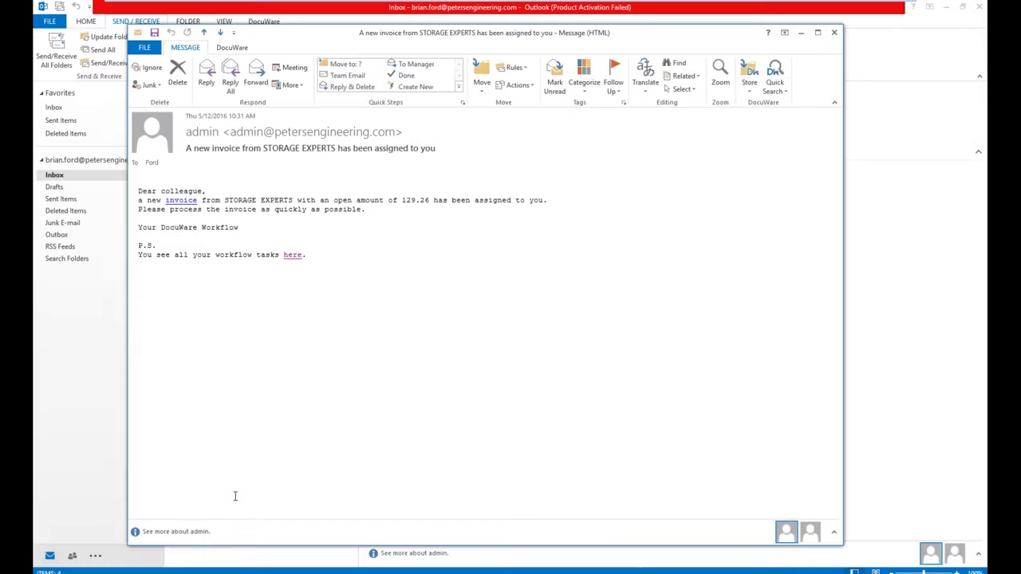
key("super")
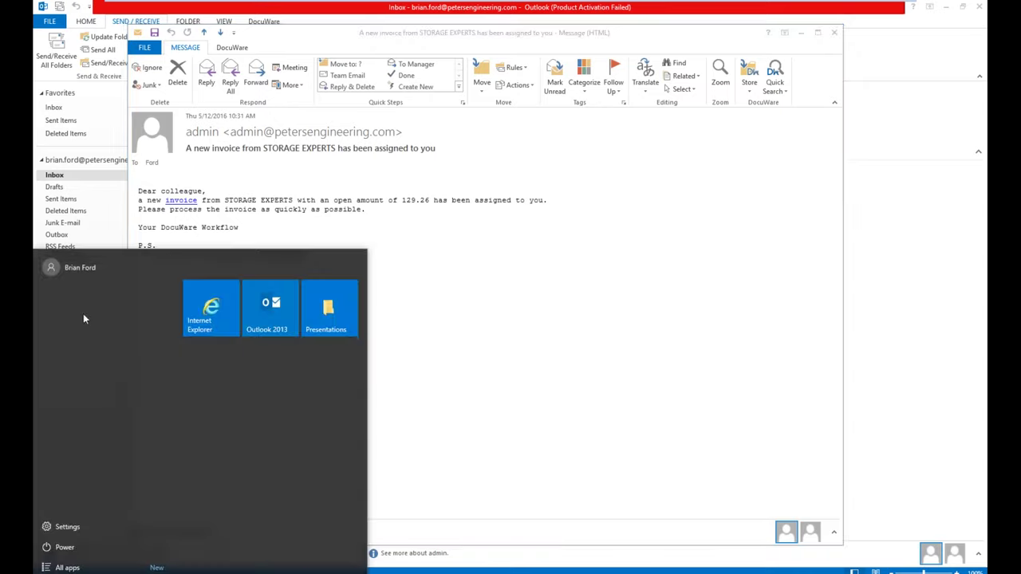
left_click(84, 266)
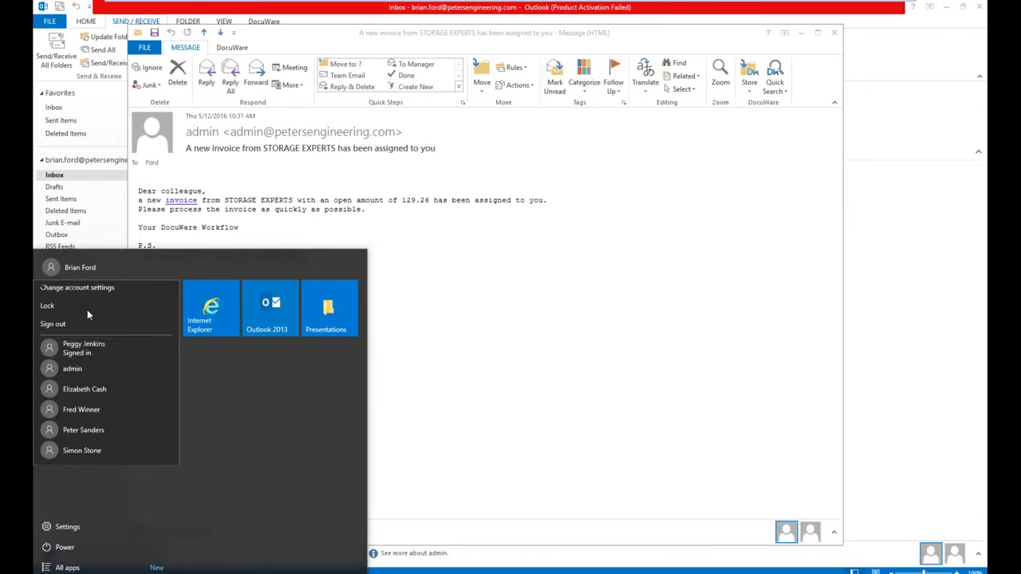
left_click(84, 355)
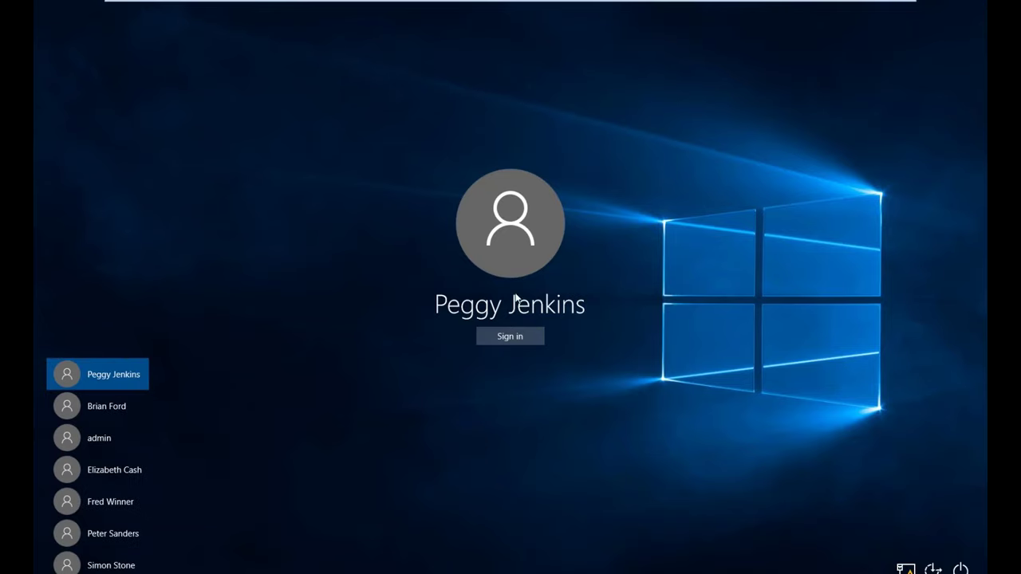
left_click(491, 336)
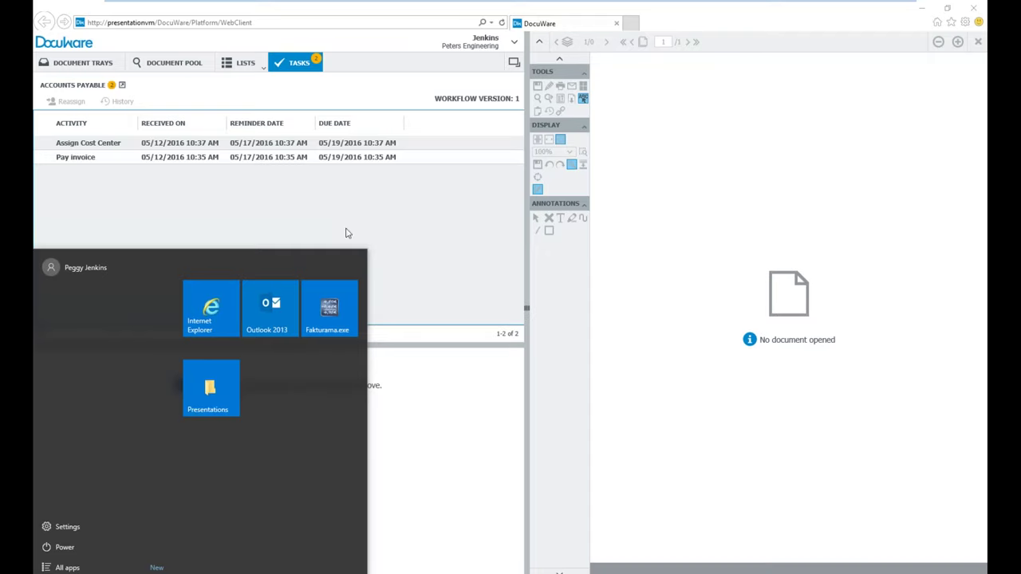
left_click(401, 241)
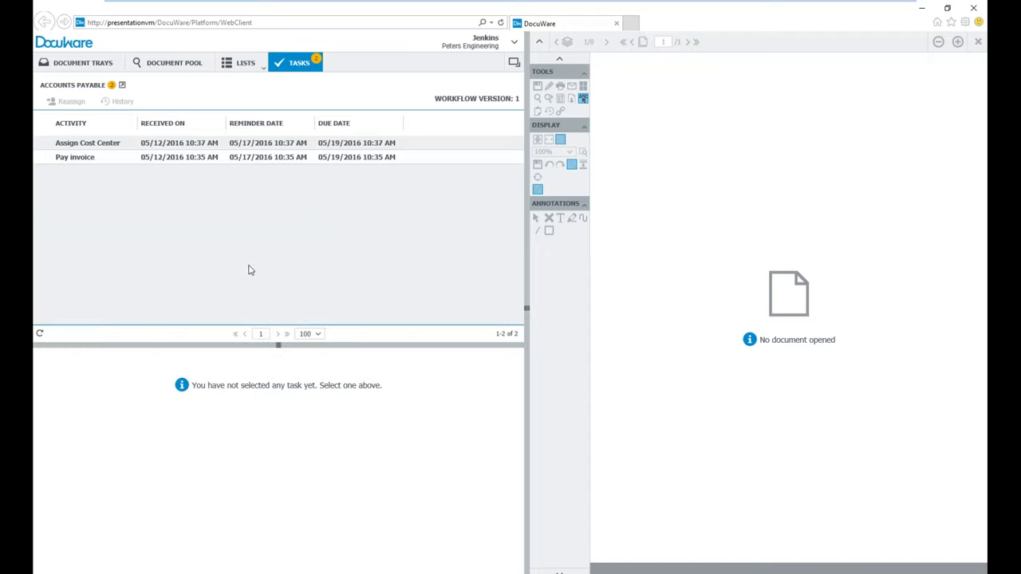
Open the Assign Cost Center task for the RAPID TRANSPORT invoice and assign it to 32200 - Sales
left_click(293, 61)
left_click(102, 146)
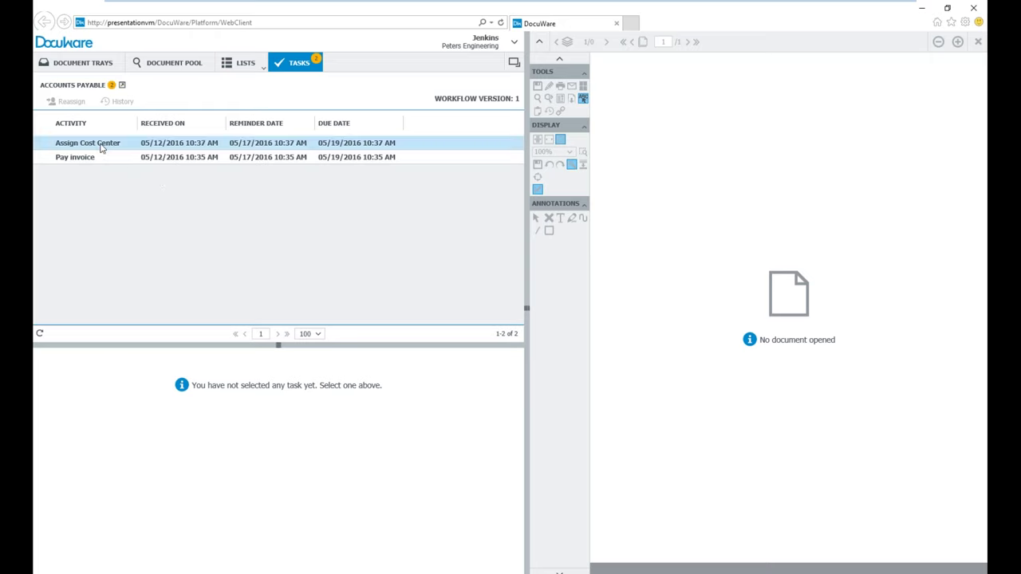
left_click(102, 146)
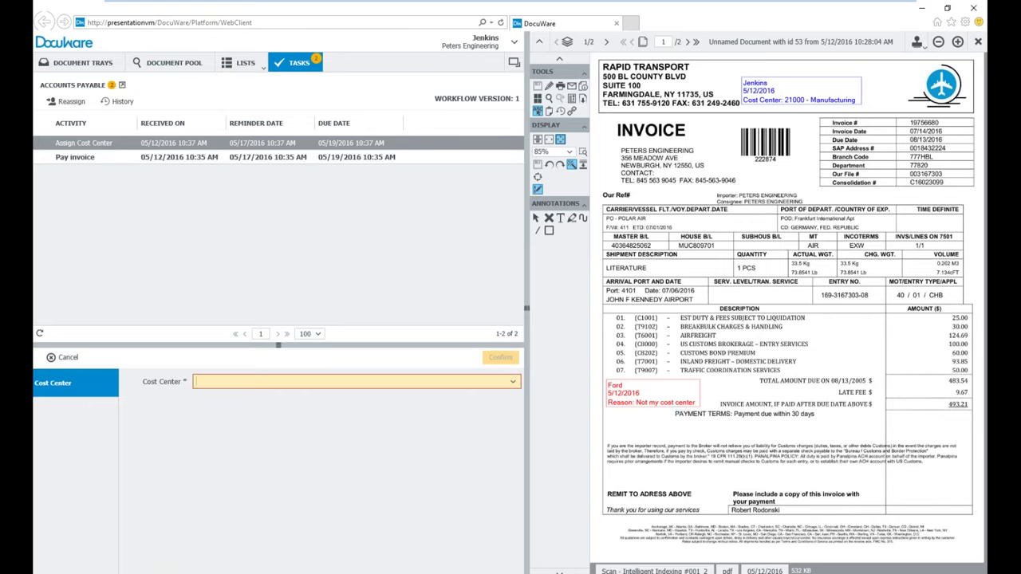
left_click(513, 381)
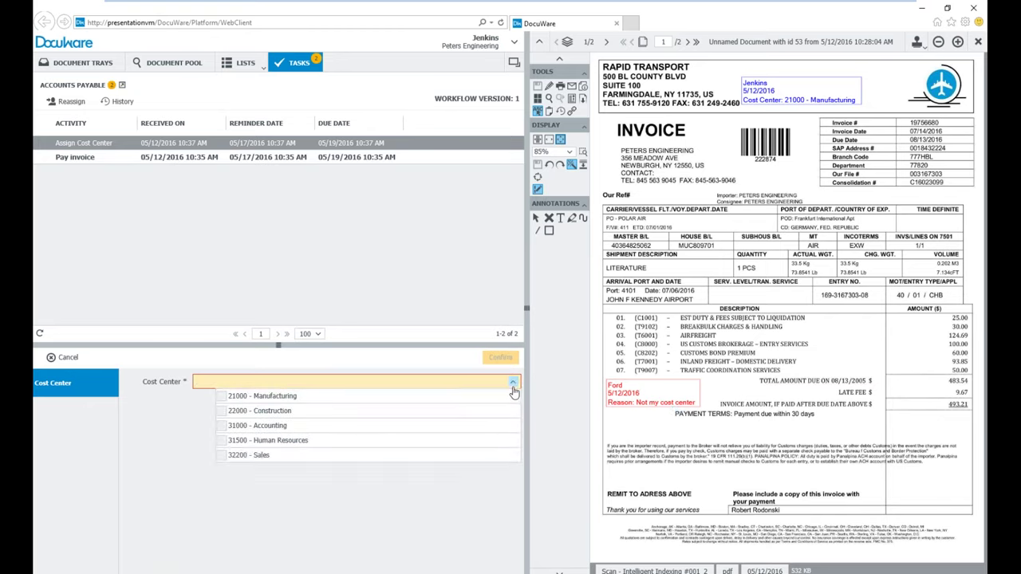
left_click(225, 455)
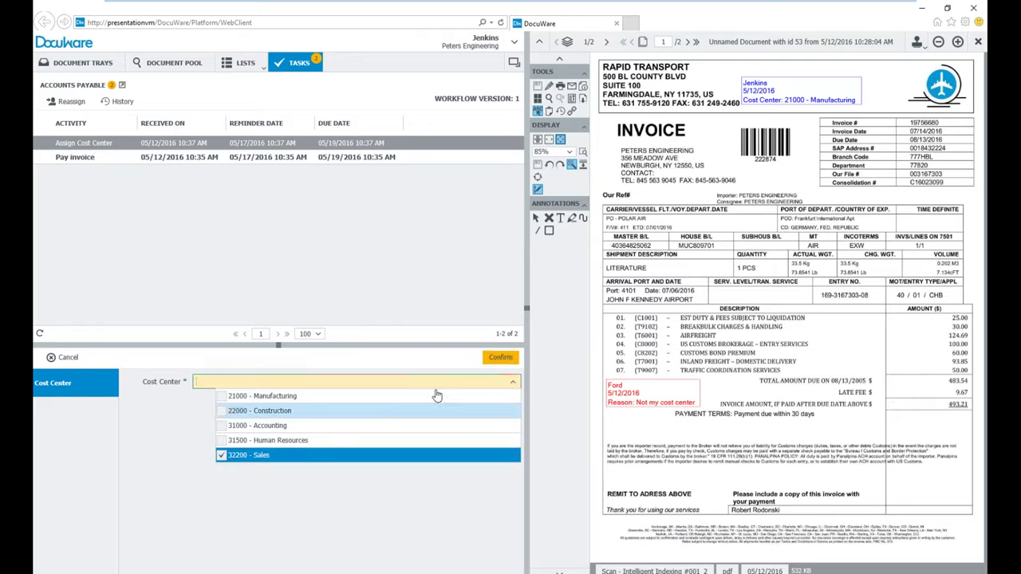
left_click(501, 357)
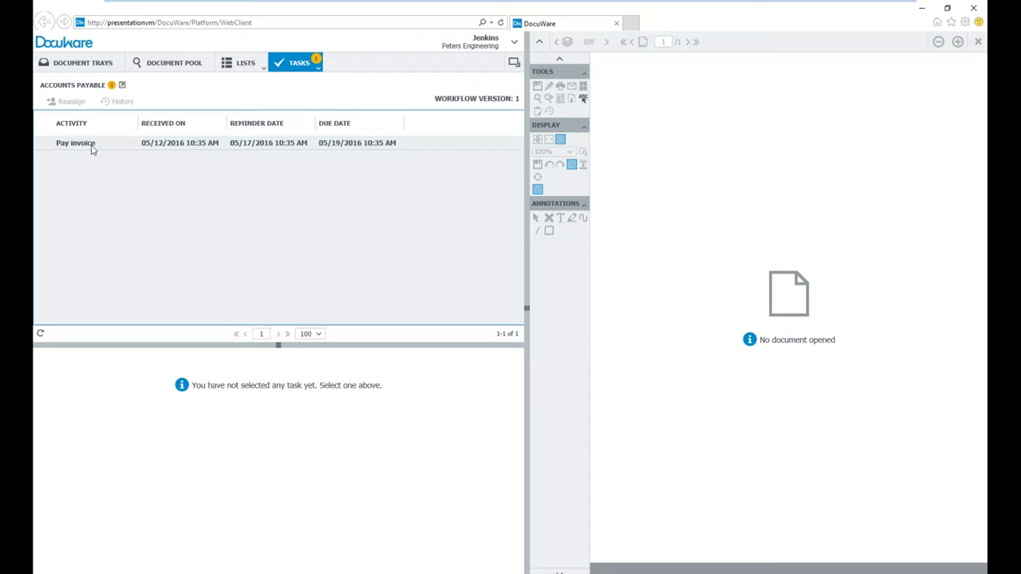
Open the Pay invoice task for STORAGE EXPERTS and book the invoice to cost center 21000 - Manufacturing
left_click(92, 148)
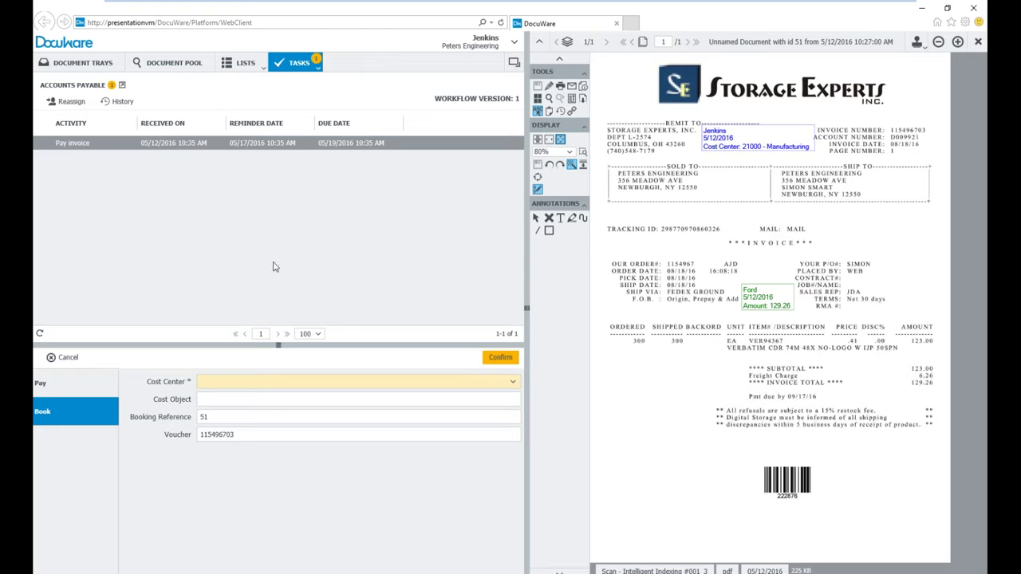
left_click(40, 383)
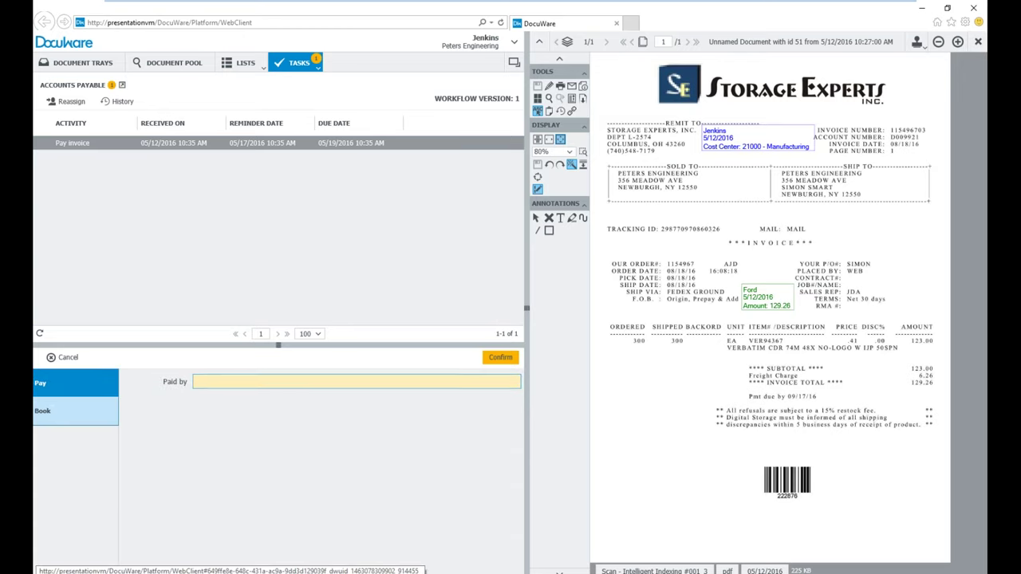
left_click(42, 411)
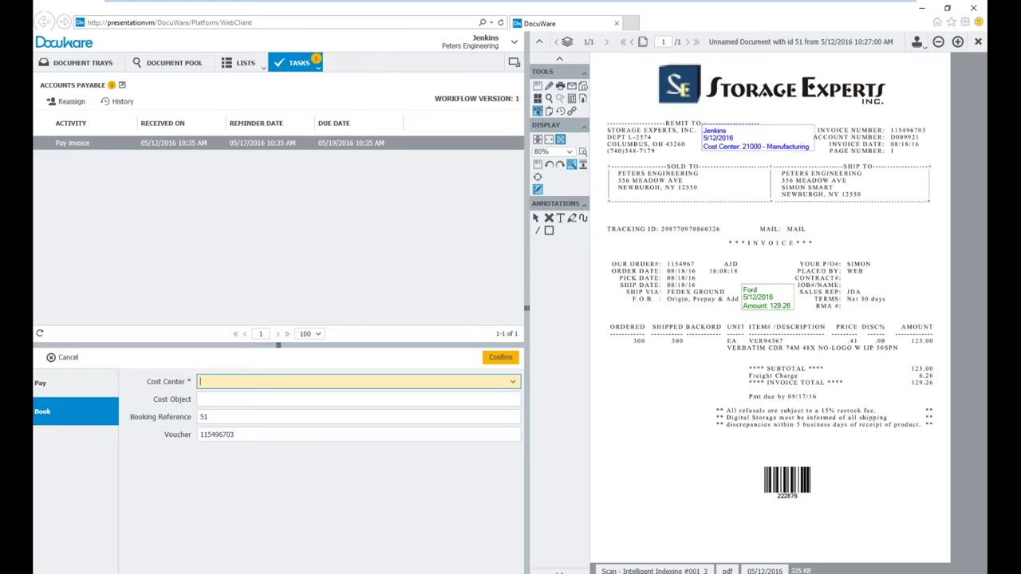
left_click(513, 382)
left_click(295, 396)
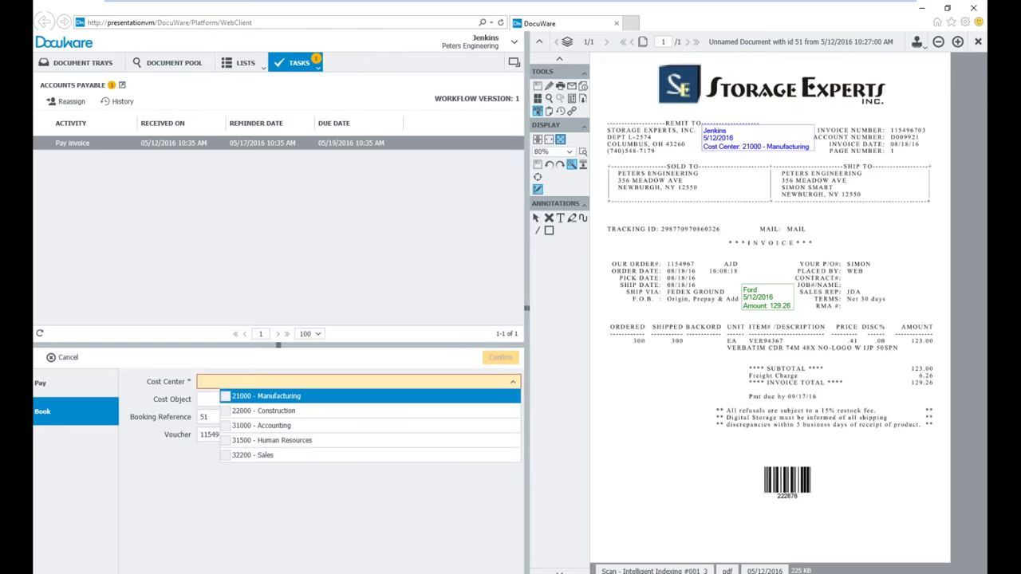
left_click(311, 508)
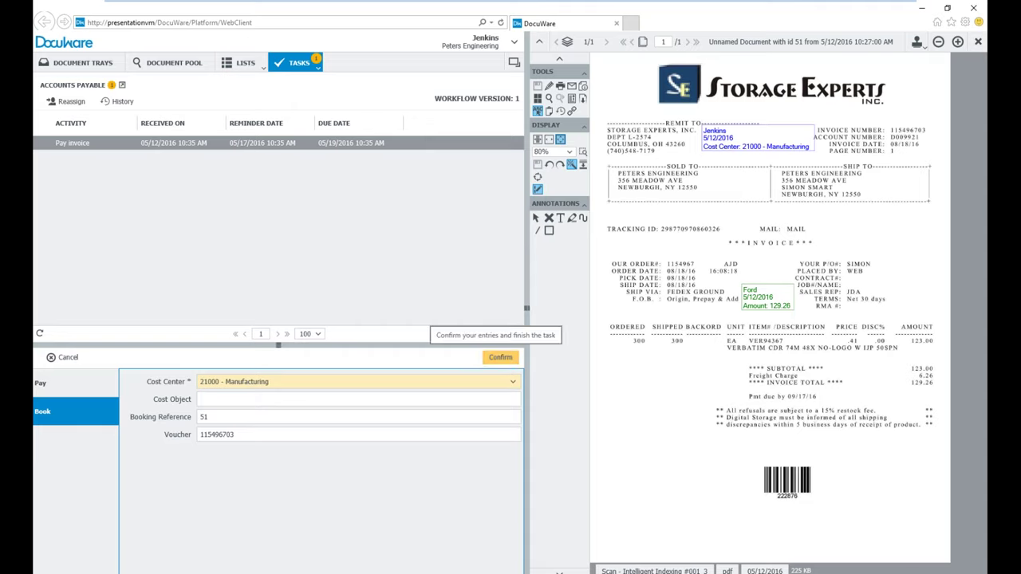
left_click(500, 358)
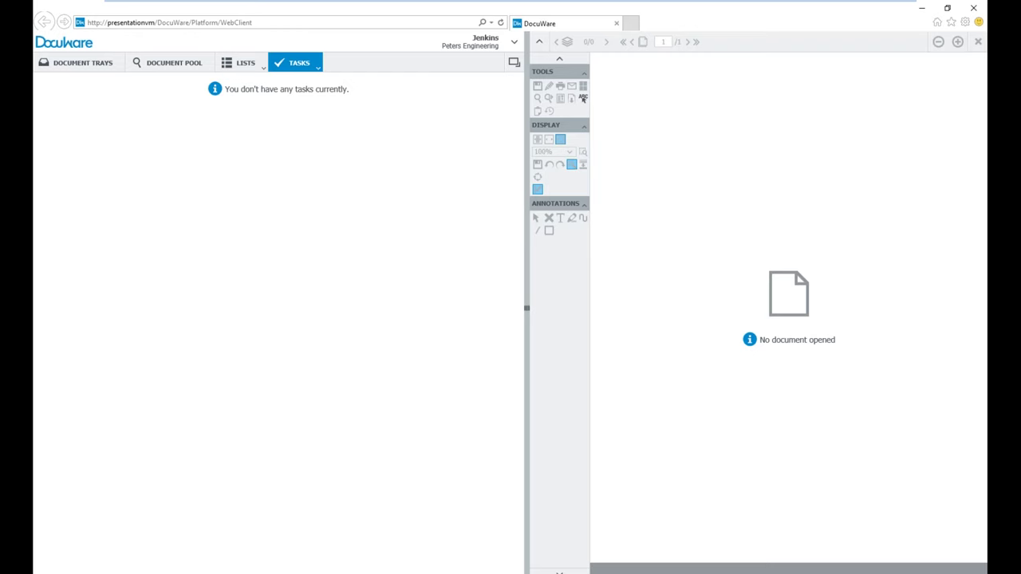
Display all users' workflow tasks and examine the CFO approval task and both Check Invoice tasks with their documents
left_click(319, 73)
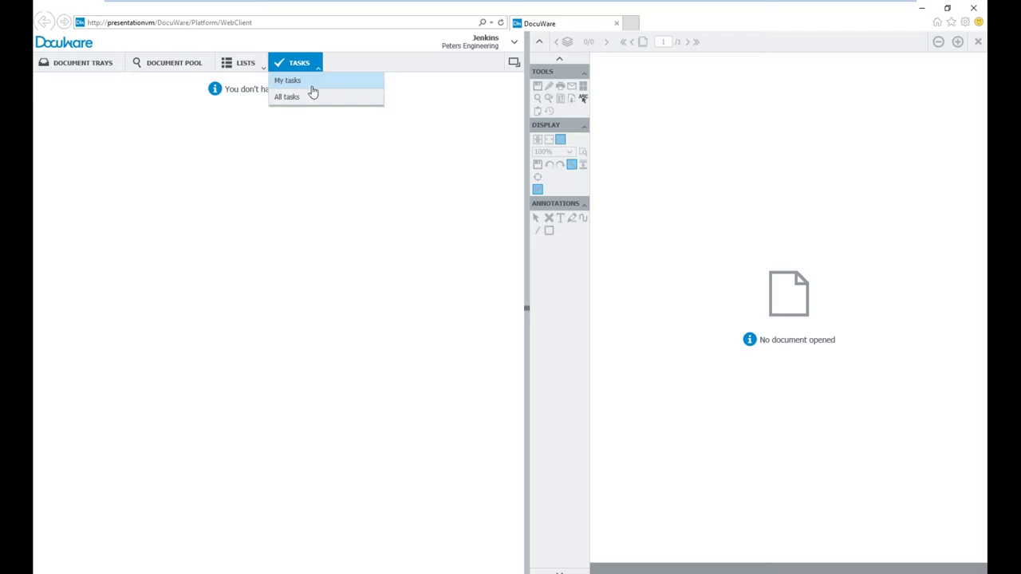
left_click(312, 97)
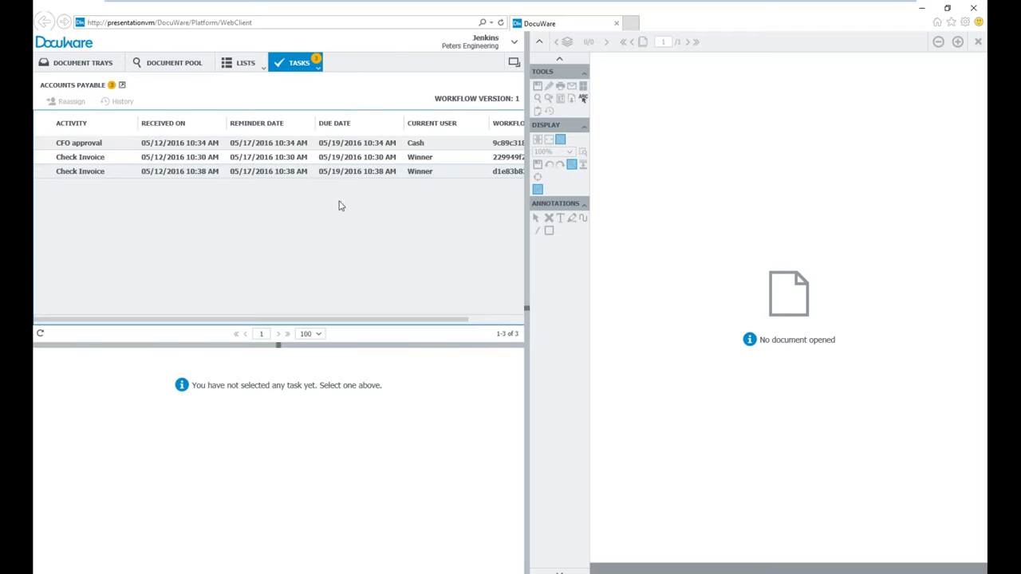
left_click(110, 143)
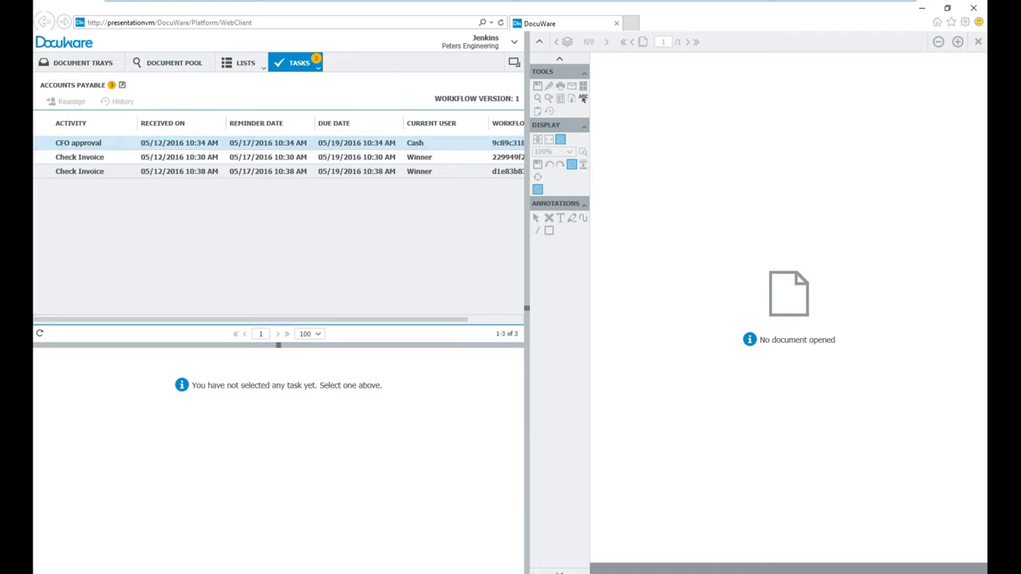
left_click(286, 147)
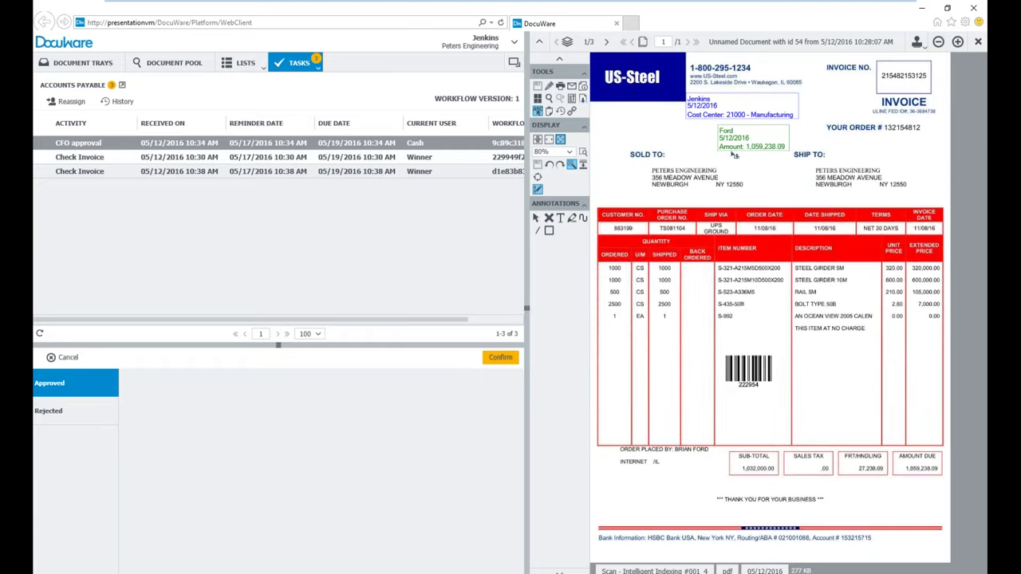
left_click(107, 157)
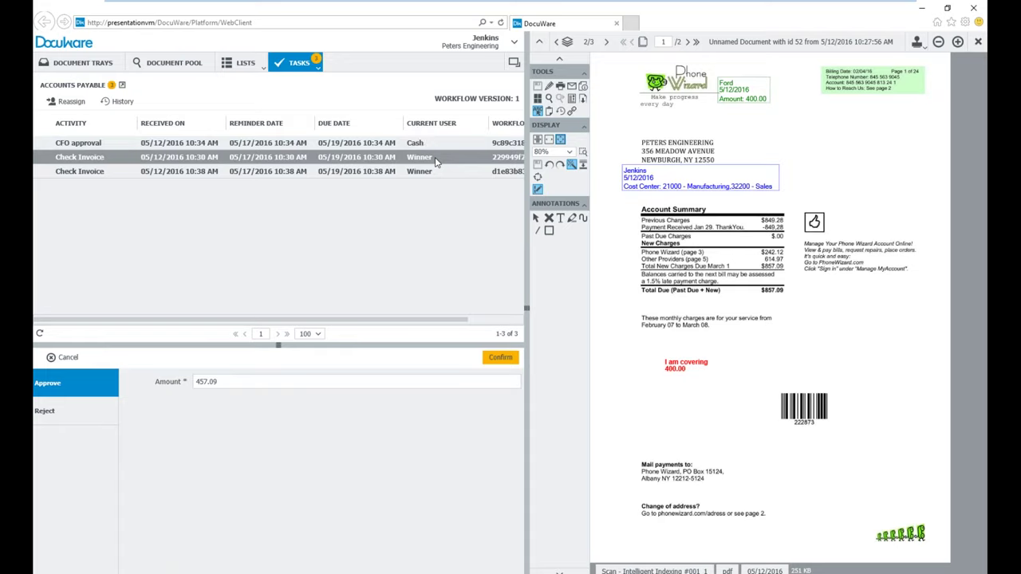
left_click(118, 172)
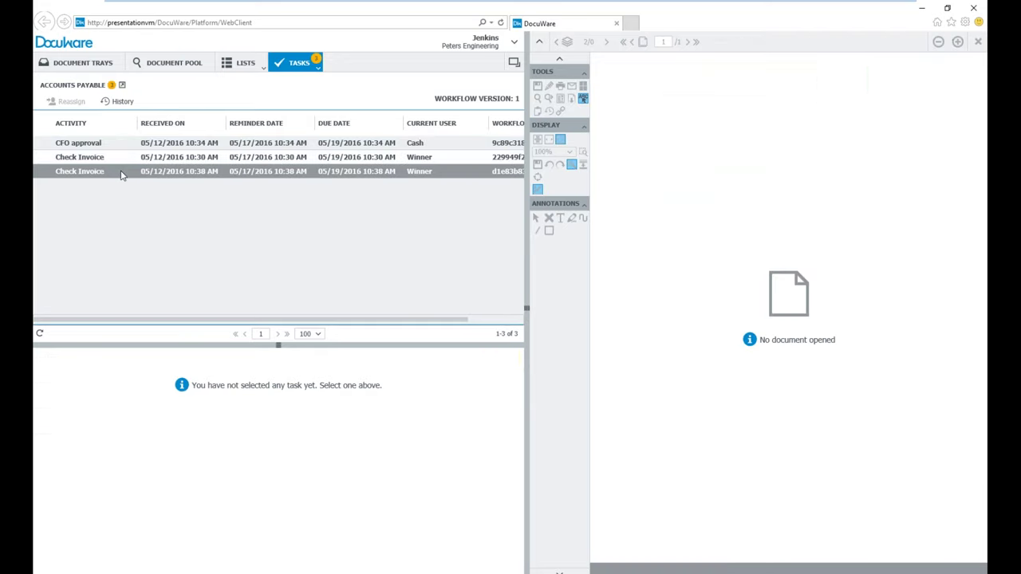